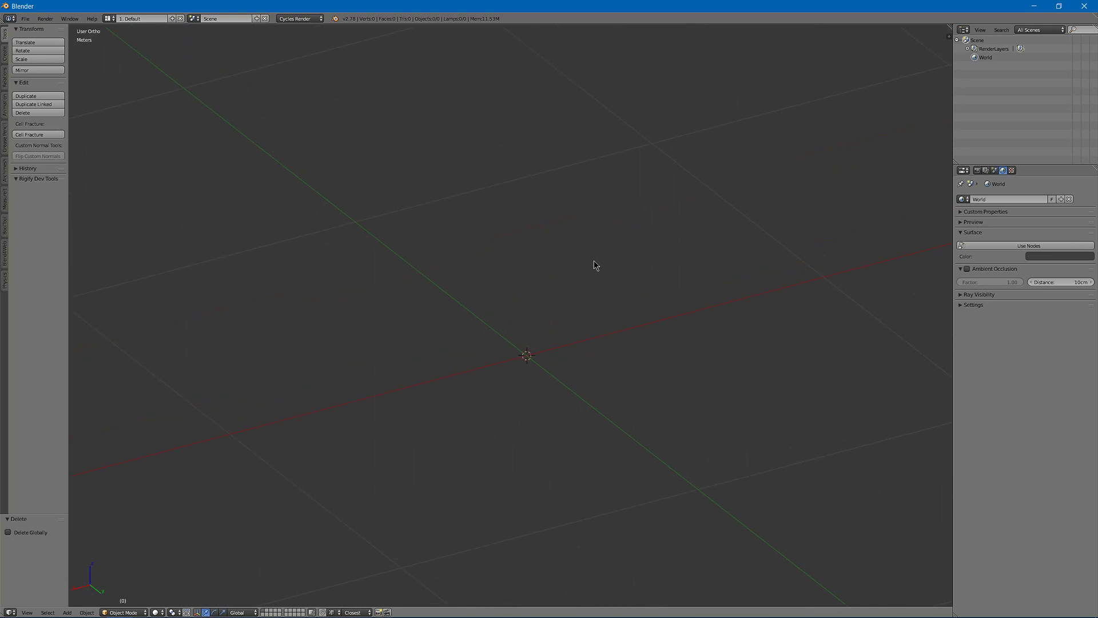
# Step: Bring up the Add menu in the empty scene to reach the Mesh primitives
pyautogui.hotkey('shift', 'a')
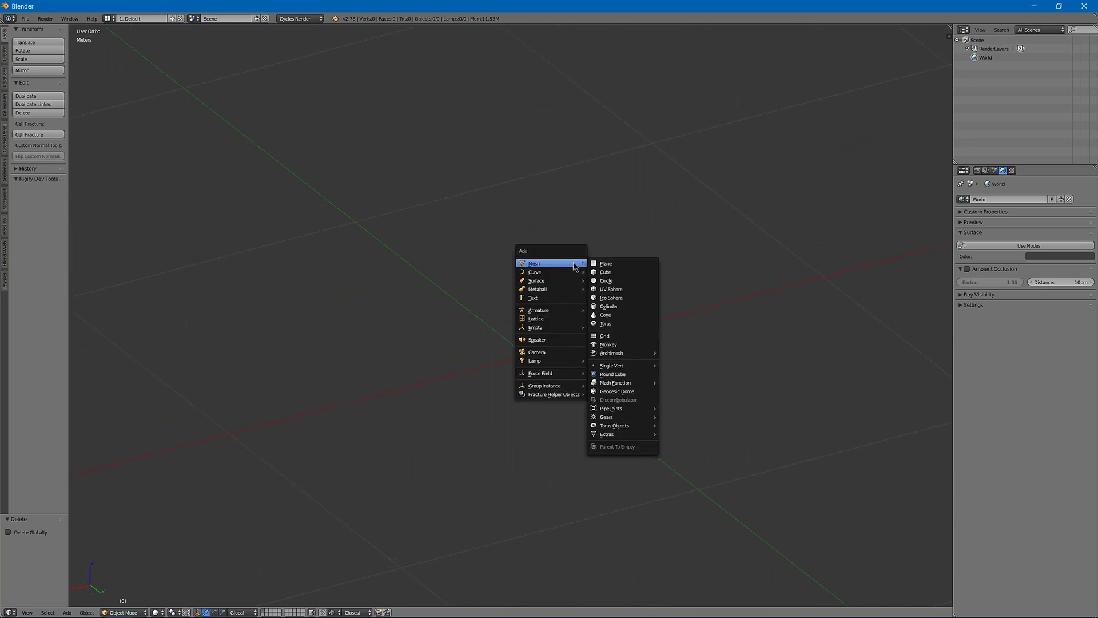
# Step: Add a plane at the origin and shrink it to 0.036 in Edit Mode
pyautogui.click(610, 263)
pyautogui.moveTo(586, 246); pyautogui.dragTo(763, 272, button='middle')
pyautogui.press('Tab')
pyautogui.press('s')
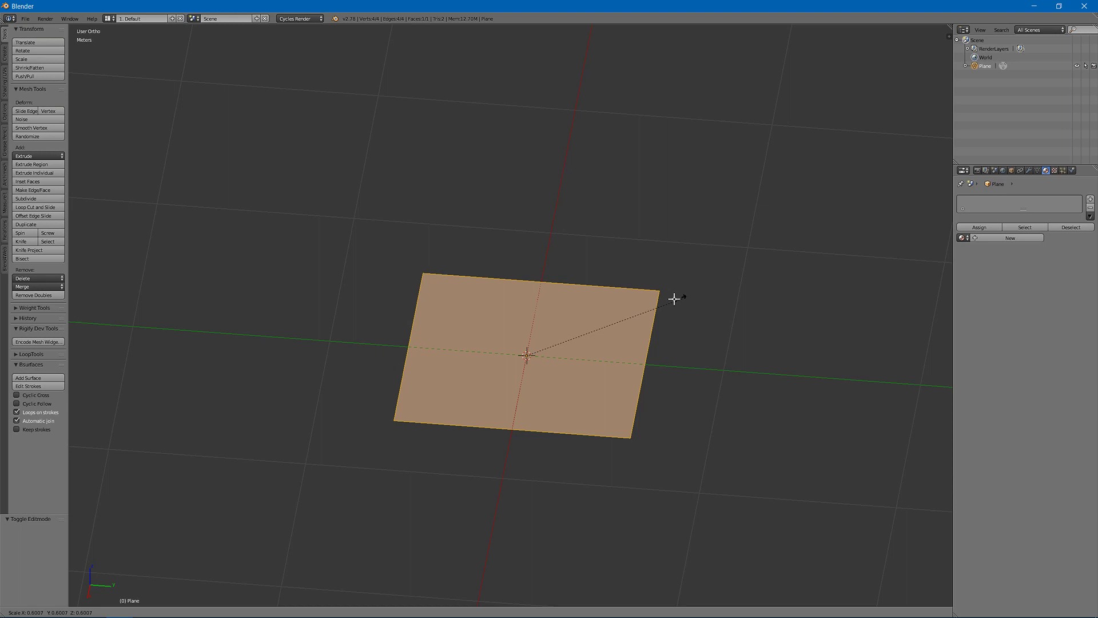
pyautogui.click(537, 354)
pyautogui.moveTo(544, 336); pyautogui.dragTo(442, 321, button='middle')
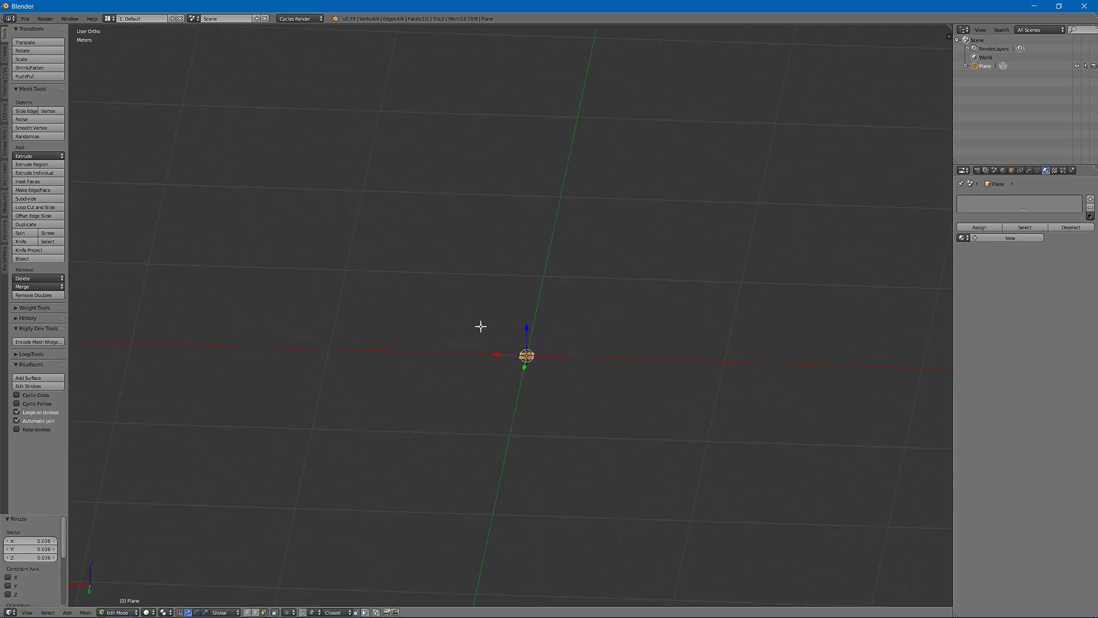
# Step: Stretch the plane 12.456 times along X into a long, thin strip
pyautogui.press('s')
pyautogui.press('x')
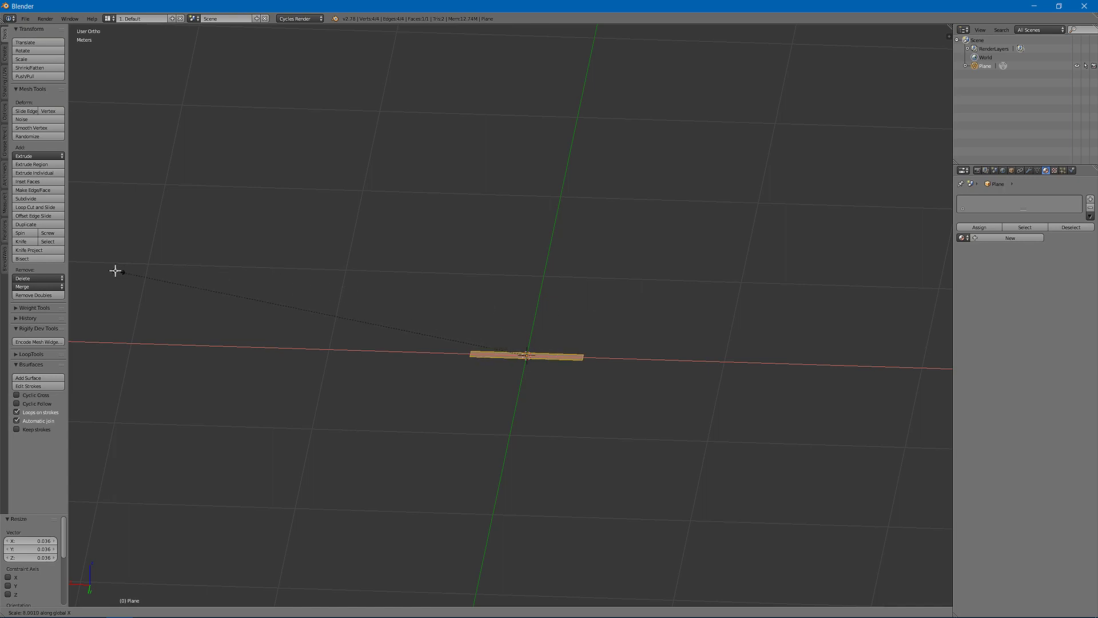
pyautogui.click(704, 268)
pyautogui.scroll(4, 712, 289)
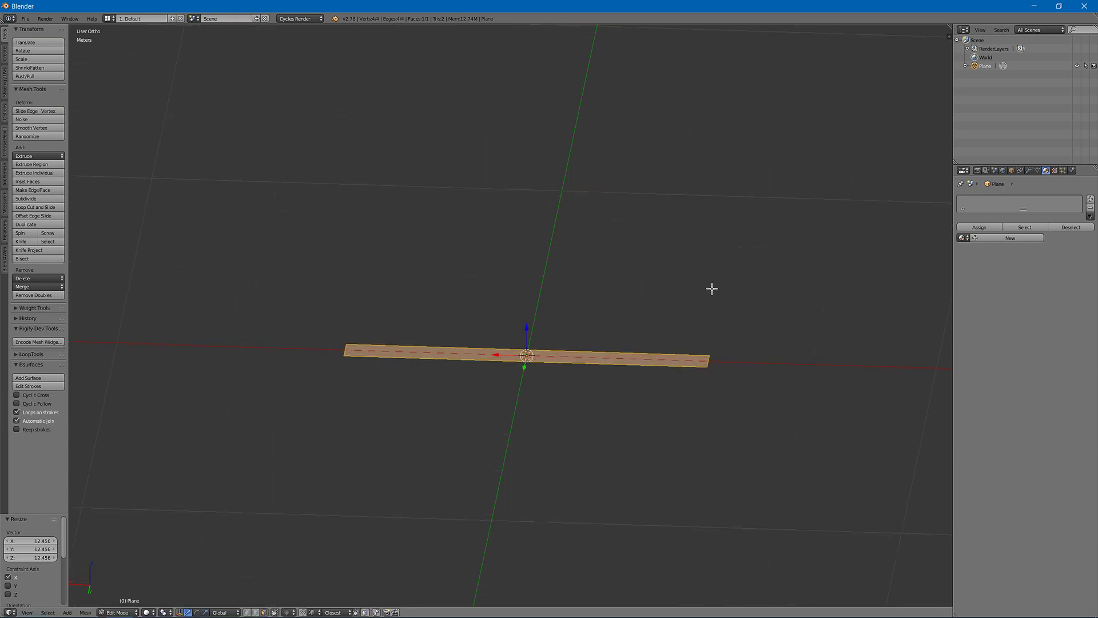
pyautogui.hotkey('ctrl', 'Tab')
# Step: Extrude the strip's right end edge up about 30 cm, then along X
pyautogui.click(711, 298)
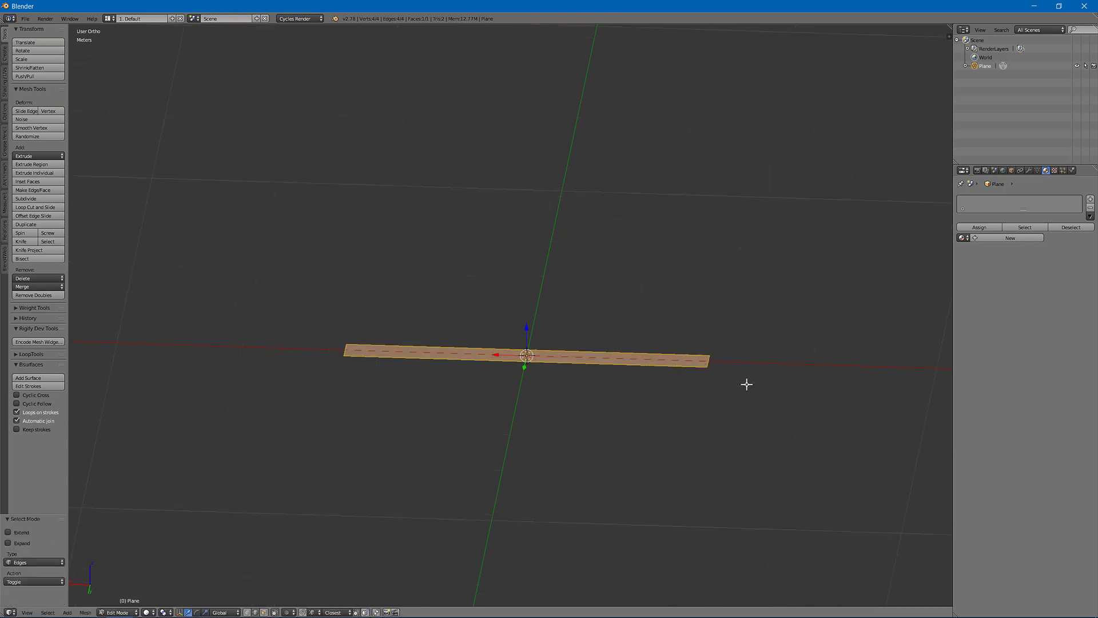
pyautogui.rightClick(709, 358)
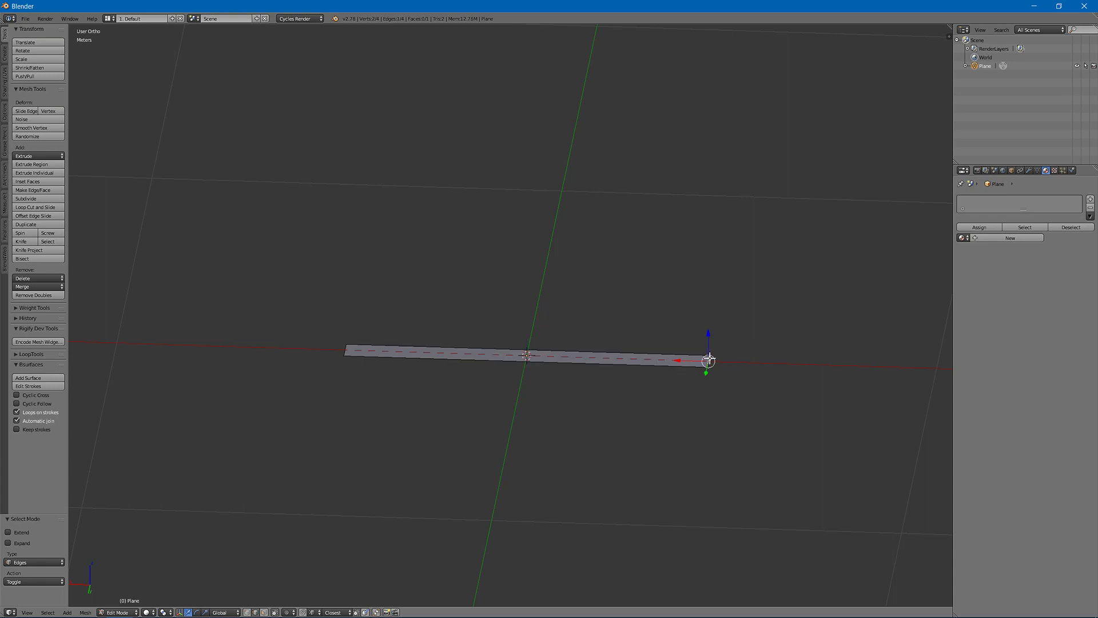
pyautogui.press('z')
pyautogui.click(758, 229)
pyautogui.press('e')
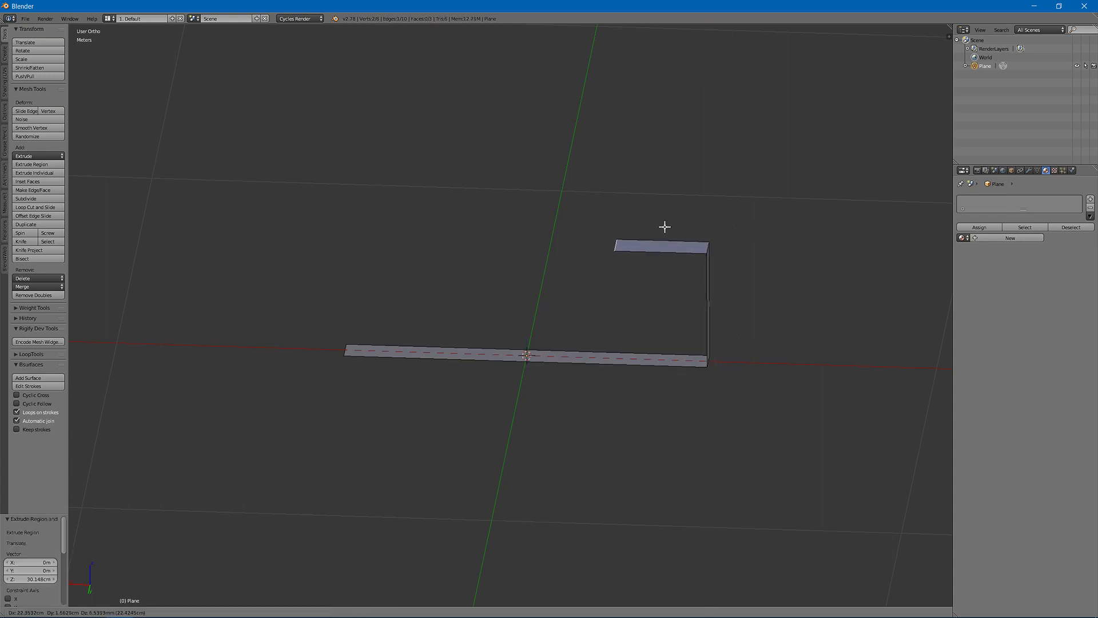
pyautogui.press('z')
pyautogui.press('x')
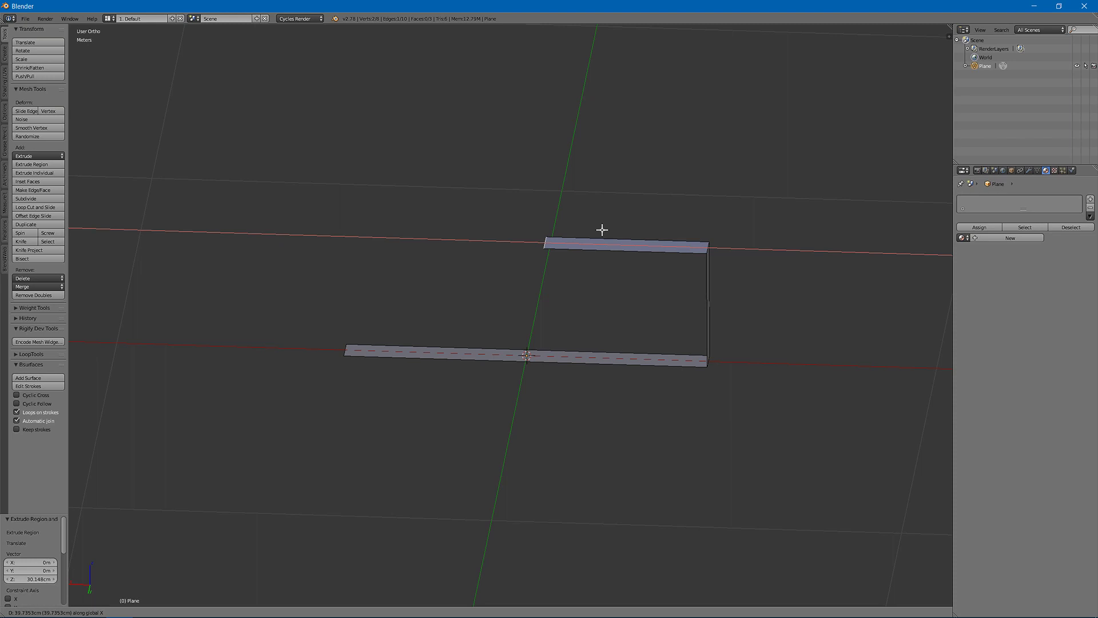
pyautogui.click(669, 241)
# Step: Shift the hoop's top face along Y
pyautogui.moveTo(676, 247); pyautogui.dragTo(635, 262, button='middle')
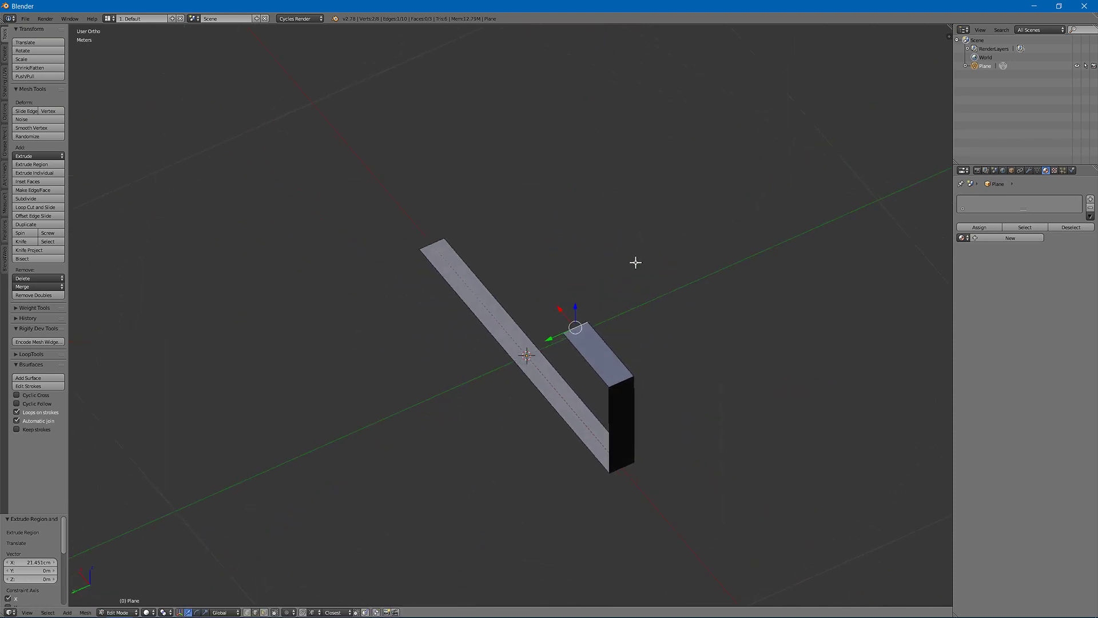
pyautogui.keyDown('shift'); pyautogui.rightClick(614, 375); pyautogui.keyUp('shift')
pyautogui.press('g')
pyautogui.press('y')
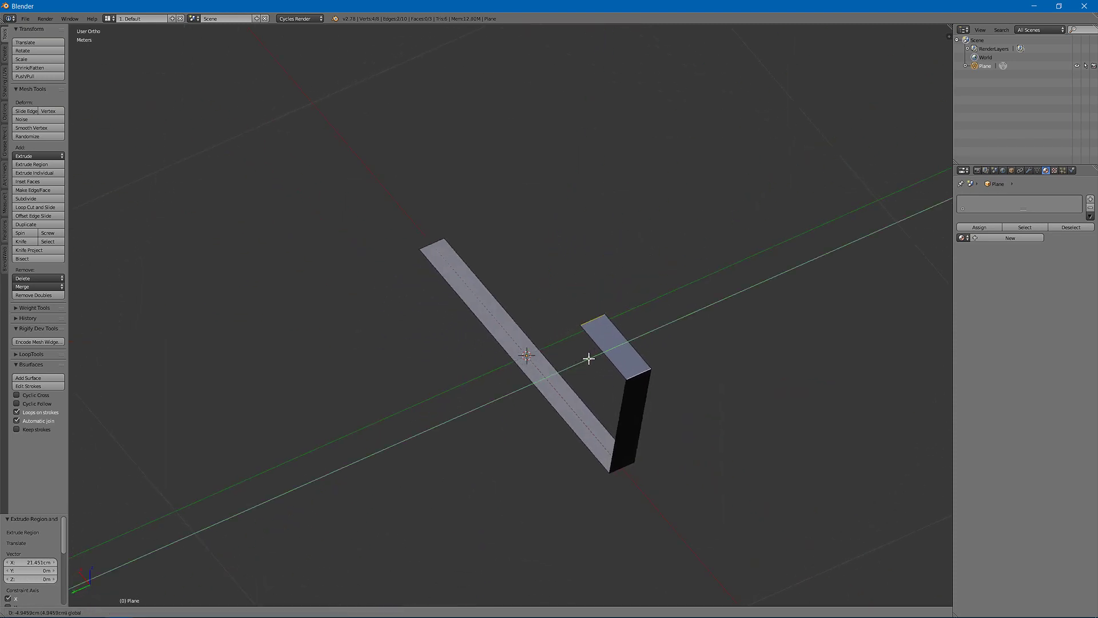
pyautogui.click(587, 372)
pyautogui.moveTo(588, 372)
pyautogui.mouseDown(button='middle')
pyautogui.moveTo(580, 377)
pyautogui.moveTo(593, 377)
pyautogui.mouseUp(button='middle')
# Step: Extrude the top end edge down about 30 cm, then along X to continue the ribbon right
pyautogui.rightClick(565, 423)
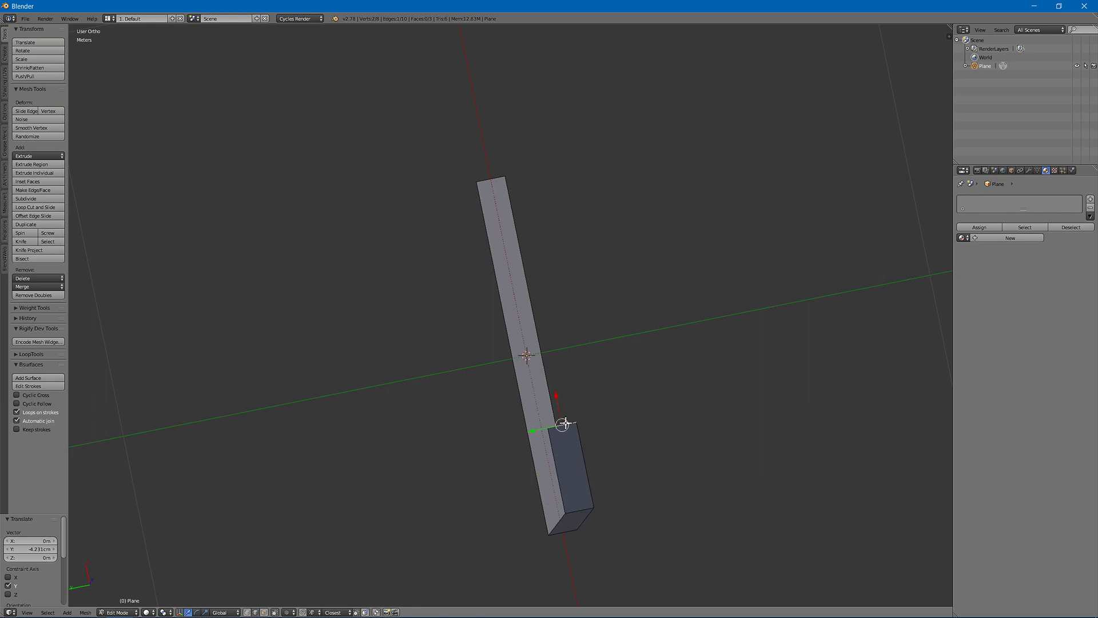
pyautogui.press('e')
pyautogui.moveTo(544, 426); pyautogui.dragTo(664, 338, button='middle')
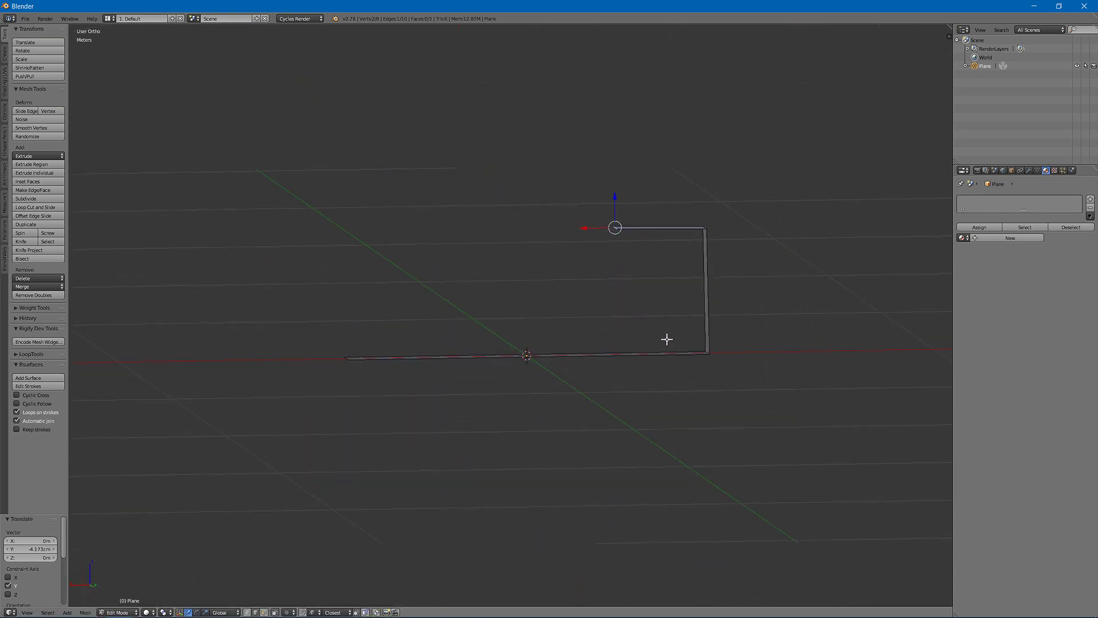
pyautogui.press('z')
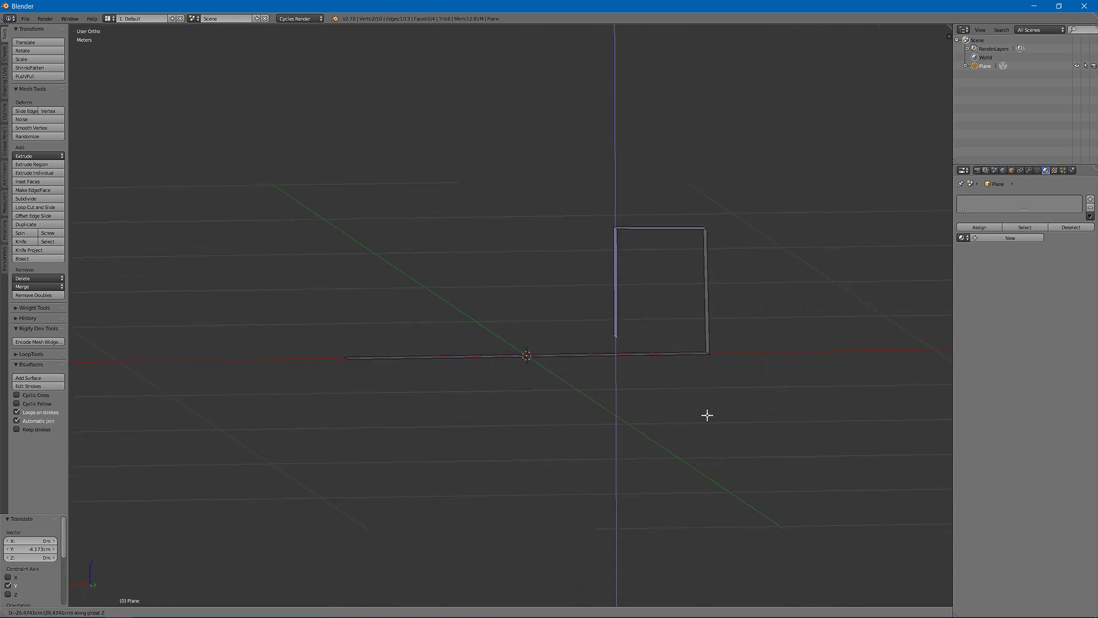
pyautogui.click(689, 392)
pyautogui.moveTo(689, 392); pyautogui.dragTo(599, 331, button='middle')
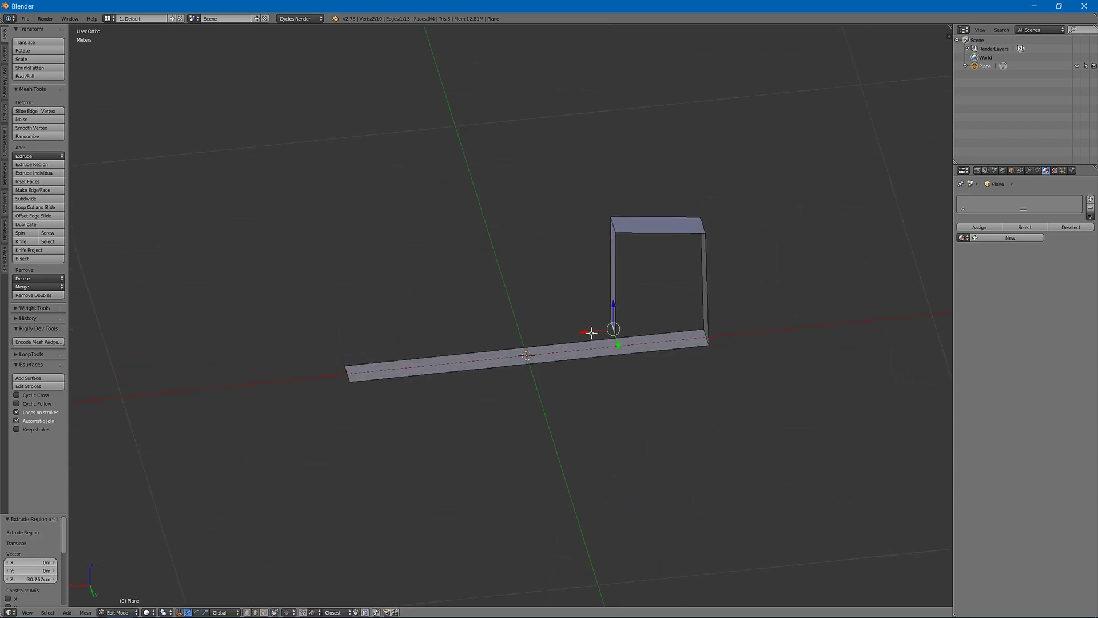
pyautogui.press('e')
pyautogui.press('z')
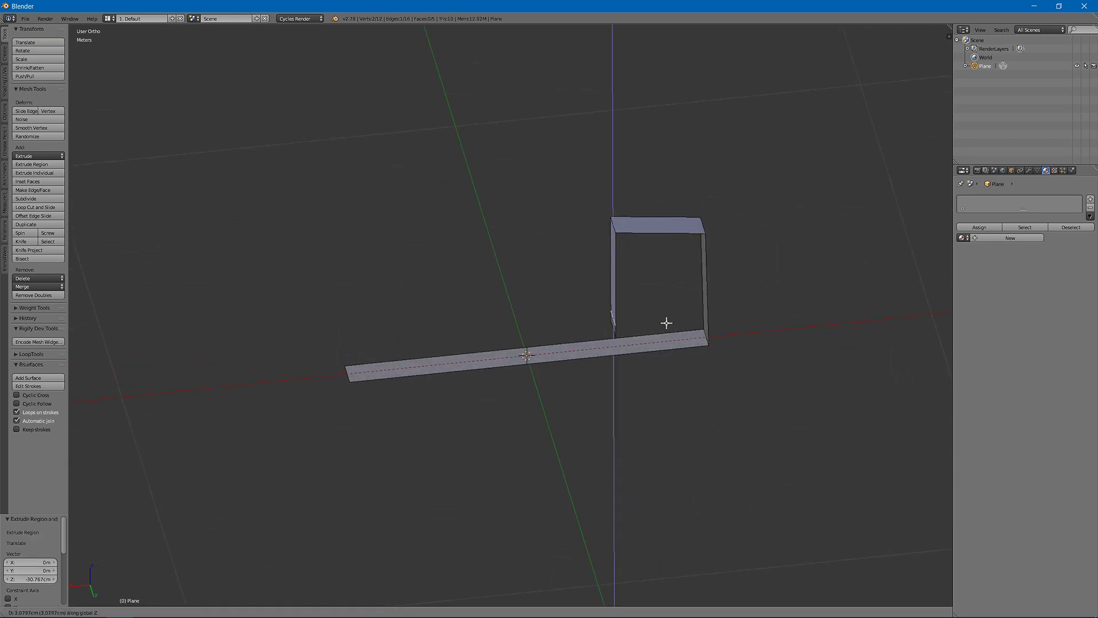
pyautogui.press('x')
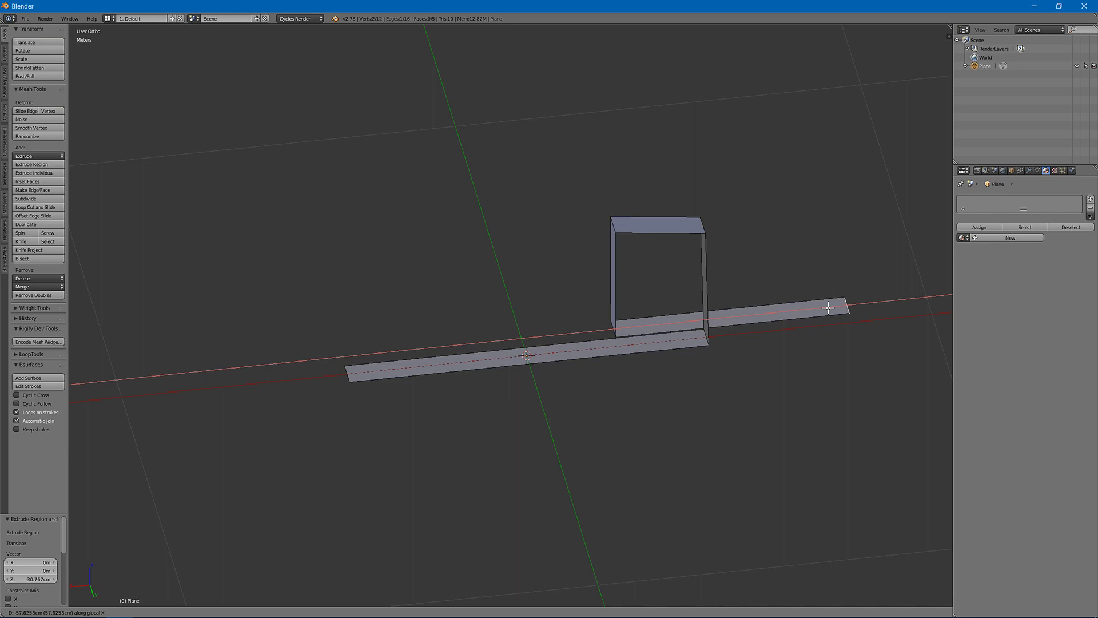
pyautogui.click(914, 299)
pyautogui.moveTo(914, 299); pyautogui.dragTo(863, 280, button='middle')
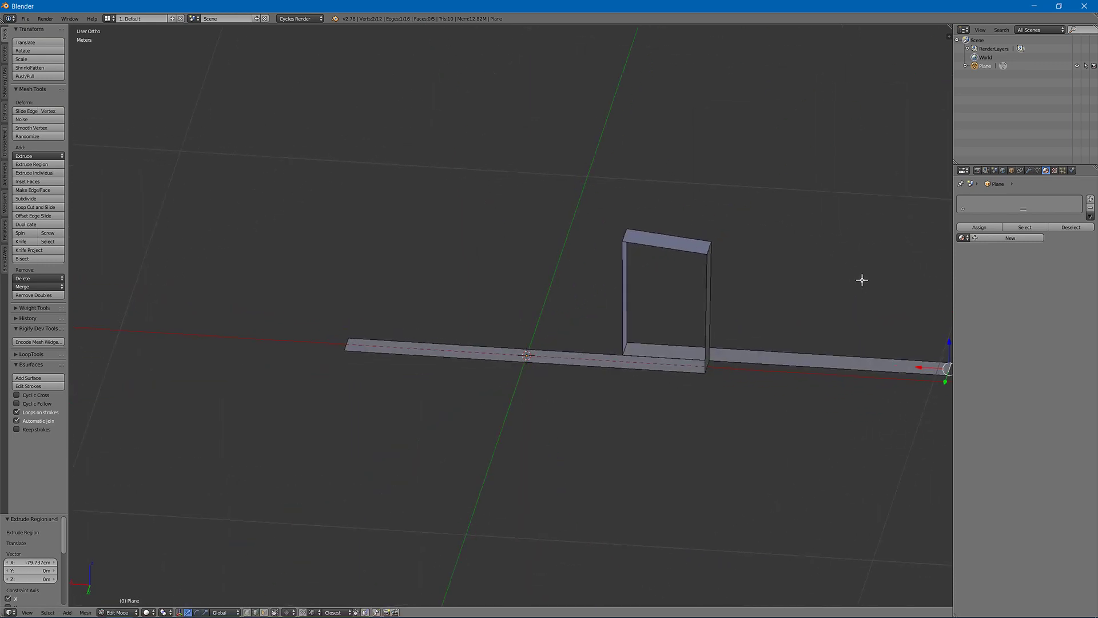
# Step: Move the whole mesh along X
pyautogui.press('a')
pyautogui.press('g')
pyautogui.press('x')
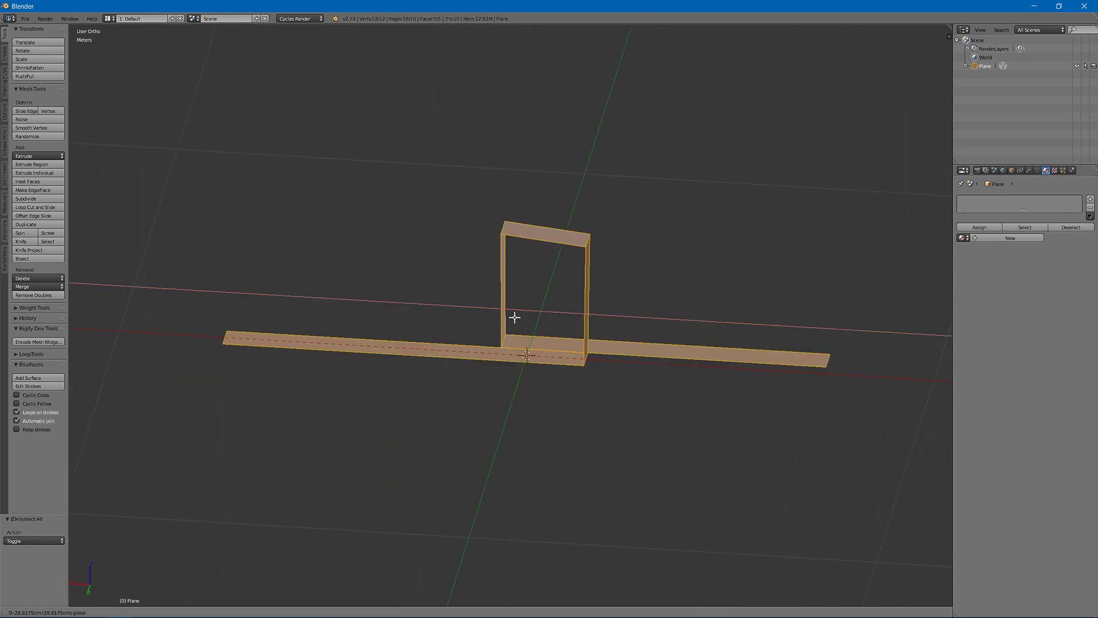
pyautogui.click(493, 312)
pyautogui.scroll(-2, 533, 293)
pyautogui.moveTo(533, 293); pyautogui.dragTo(537, 284, button='middle')
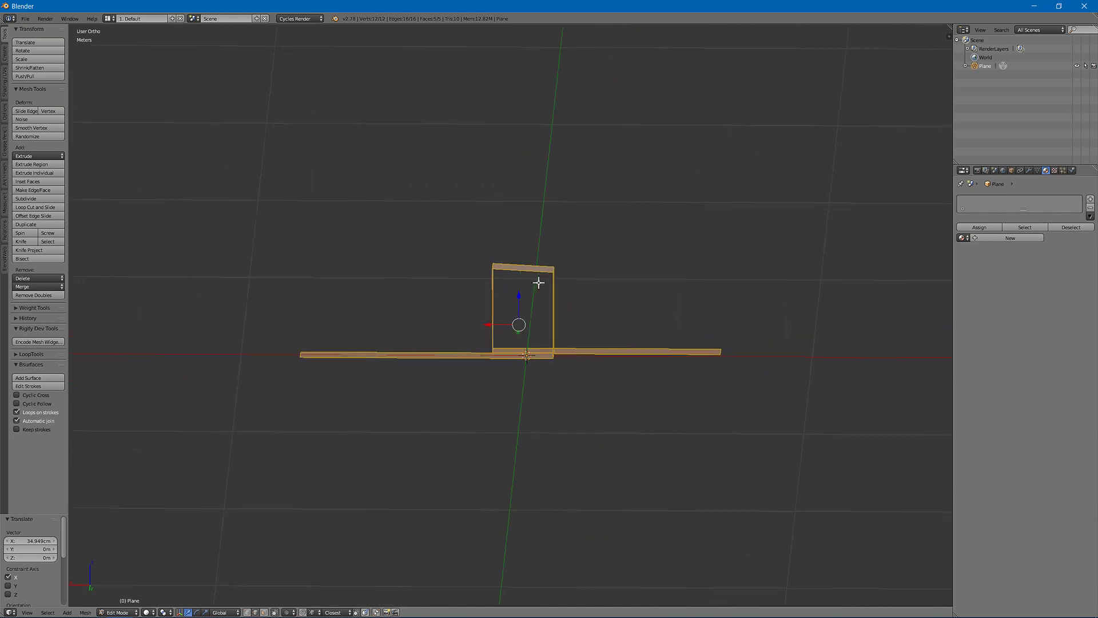
# Step: Lengthen the strip by pushing its left end edge further along X
pyautogui.rightClick(302, 359)
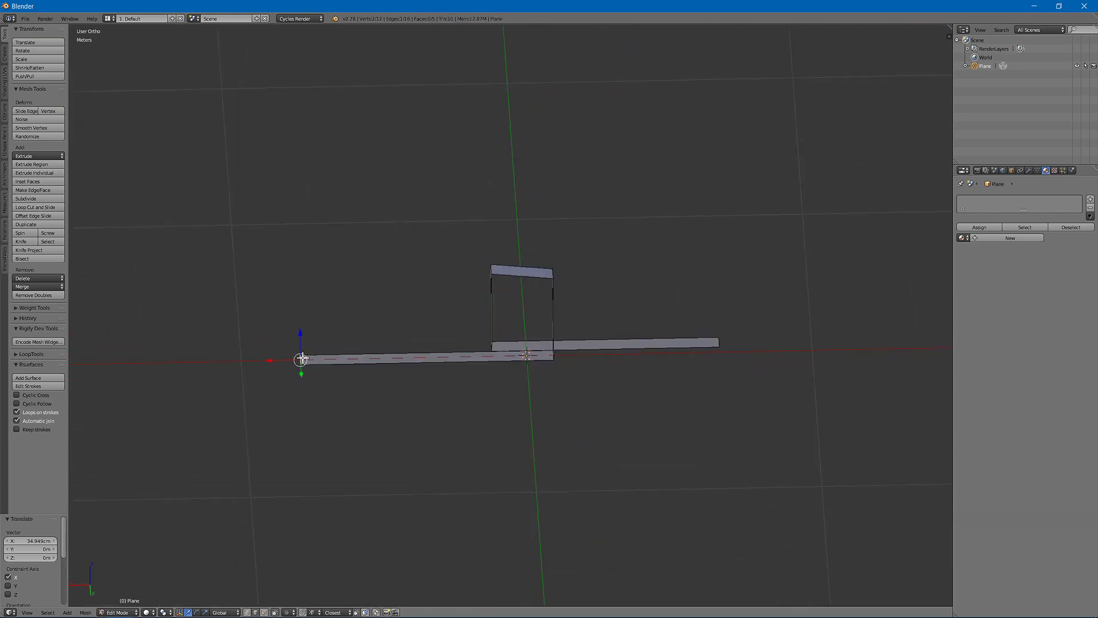
pyautogui.press('g')
pyautogui.press('x')
pyautogui.click(223, 348)
pyautogui.moveTo(223, 348); pyautogui.dragTo(332, 287, button='middle')
pyautogui.moveTo(481, 334); pyautogui.dragTo(501, 280, button='middle')
pyautogui.hotkey('ctrl', 'Tab')
pyautogui.click(497, 279)
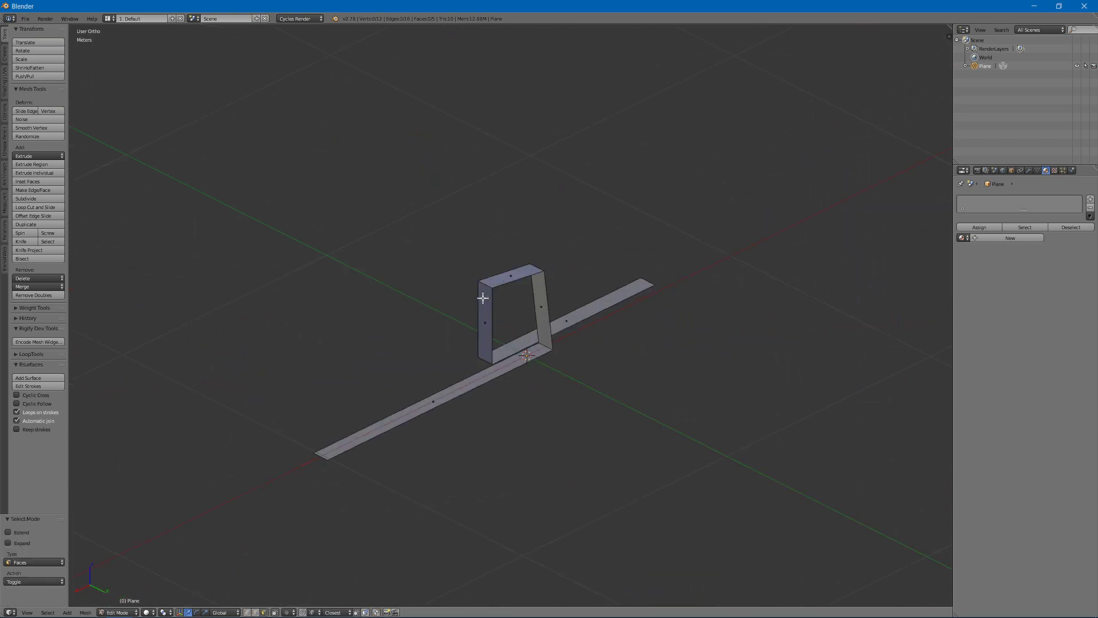
# Step: Slide the hoop's left vertical face along X
pyautogui.rightClick(485, 308)
pyautogui.moveTo(470, 330); pyautogui.dragTo(446, 333)
pyautogui.moveTo(446, 333); pyautogui.dragTo(270, 214, button='middle')
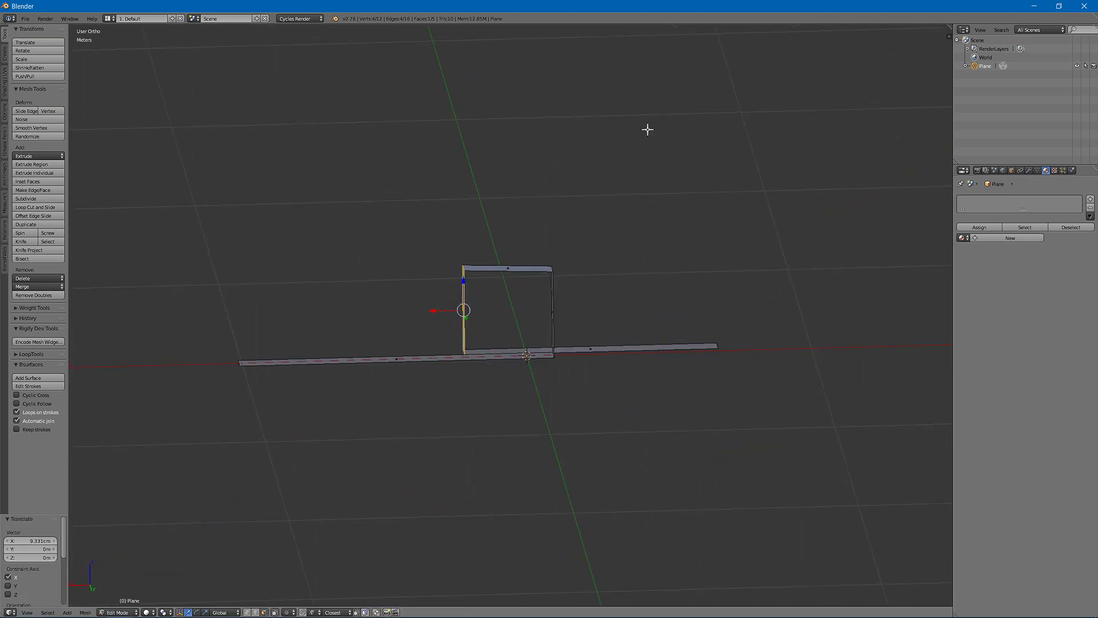
pyautogui.moveTo(593, 263); pyautogui.dragTo(486, 260, button='middle')
pyautogui.hotkey('ctrl', 'Tab')
pyautogui.click(537, 252)
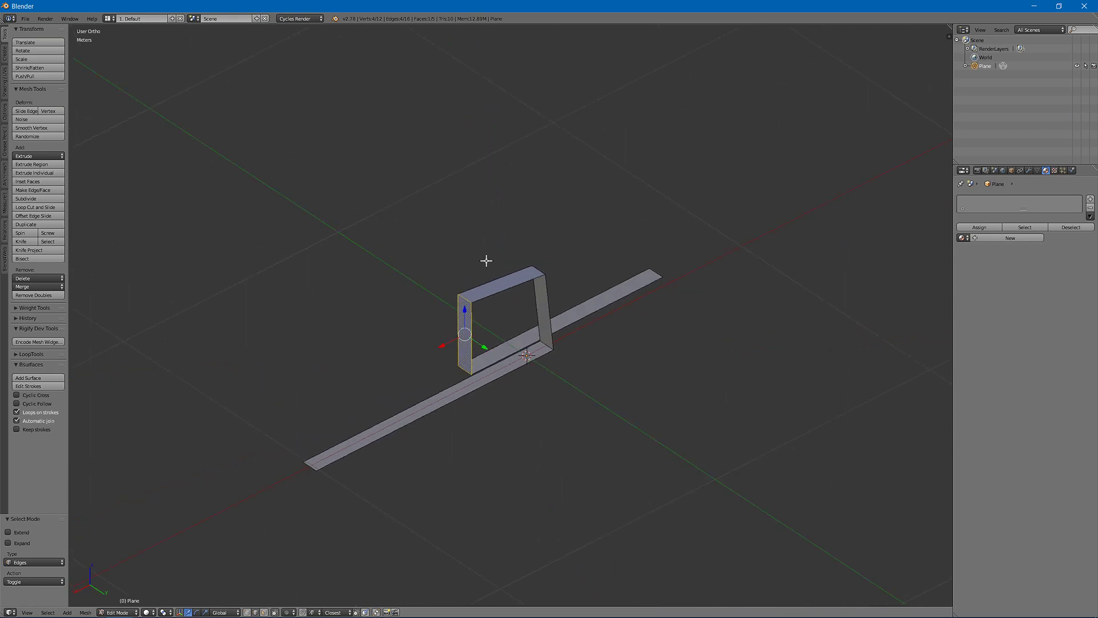
# Step: Select the hoop's four corner edges and test a bevel, then undo it
pyautogui.rightClick(465, 299)
pyautogui.keyDown('shift'); pyautogui.rightClick(462, 369); pyautogui.keyUp('shift')
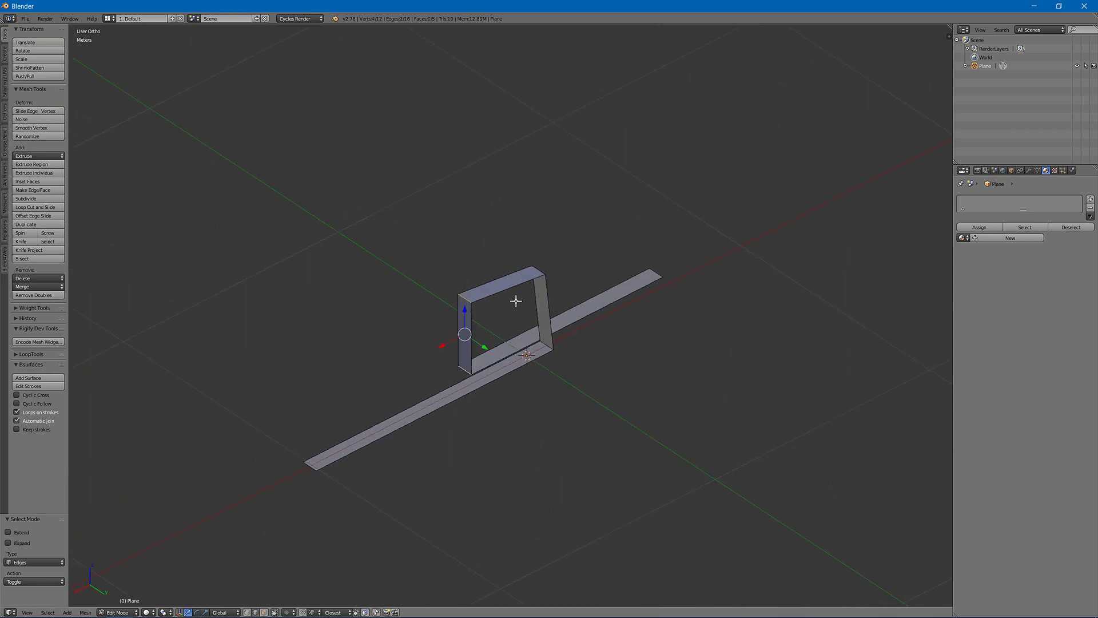
pyautogui.keyDown('shift'); pyautogui.rightClick(541, 271); pyautogui.keyUp('shift')
pyautogui.keyDown('shift'); pyautogui.rightClick(548, 343); pyautogui.keyUp('shift')
pyautogui.hotkey('ctrl', 'b')
pyautogui.scroll(4, 613, 194)
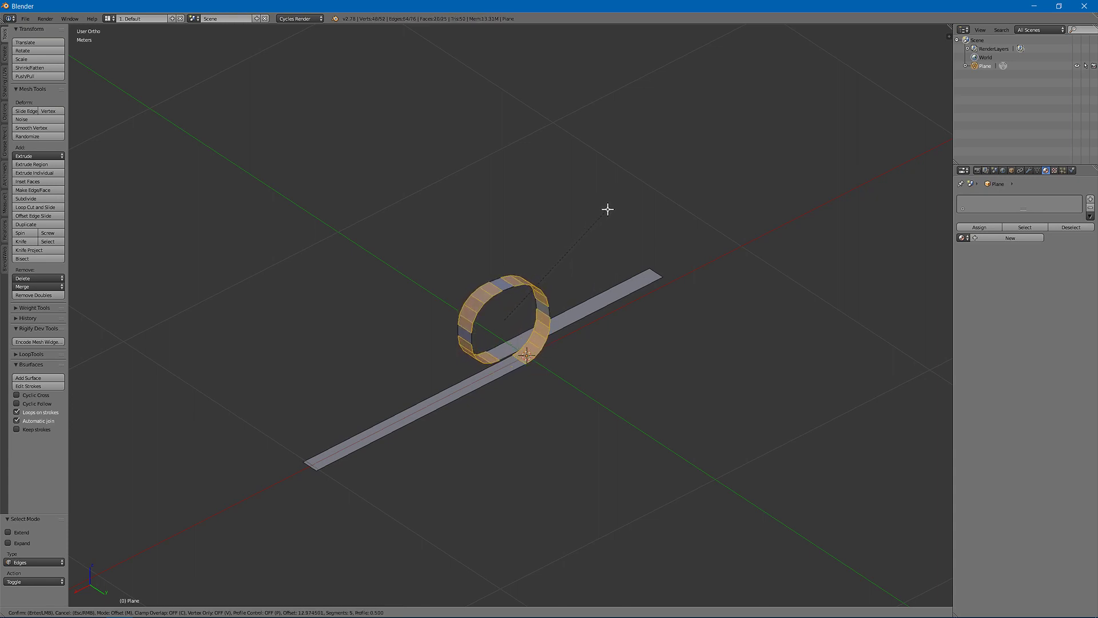
pyautogui.click(608, 209)
pyautogui.moveTo(607, 208)
pyautogui.mouseDown(button='middle')
pyautogui.moveTo(561, 164)
pyautogui.moveTo(613, 188)
pyautogui.mouseUp(button='middle')
pyautogui.press('a')
pyautogui.hotkey('ctrl', 'z')
pyautogui.hotkey('ctrl', 'z')
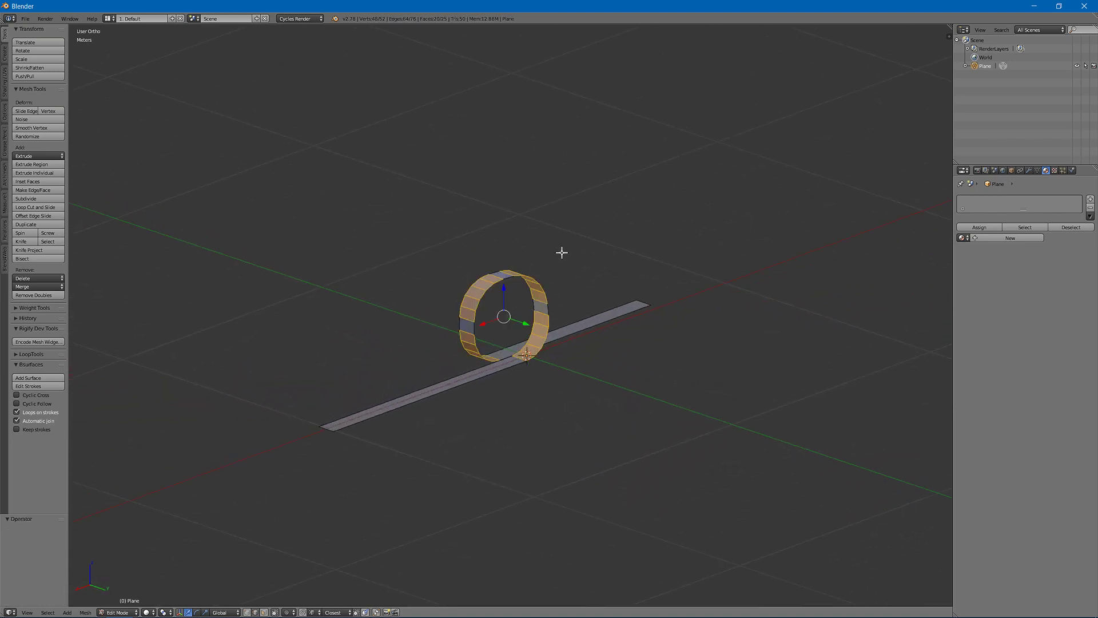
# Step: Bevel the four corners with 8 segments into a round loop and return to Object Mode
pyautogui.hotkey('ctrl', 'b')
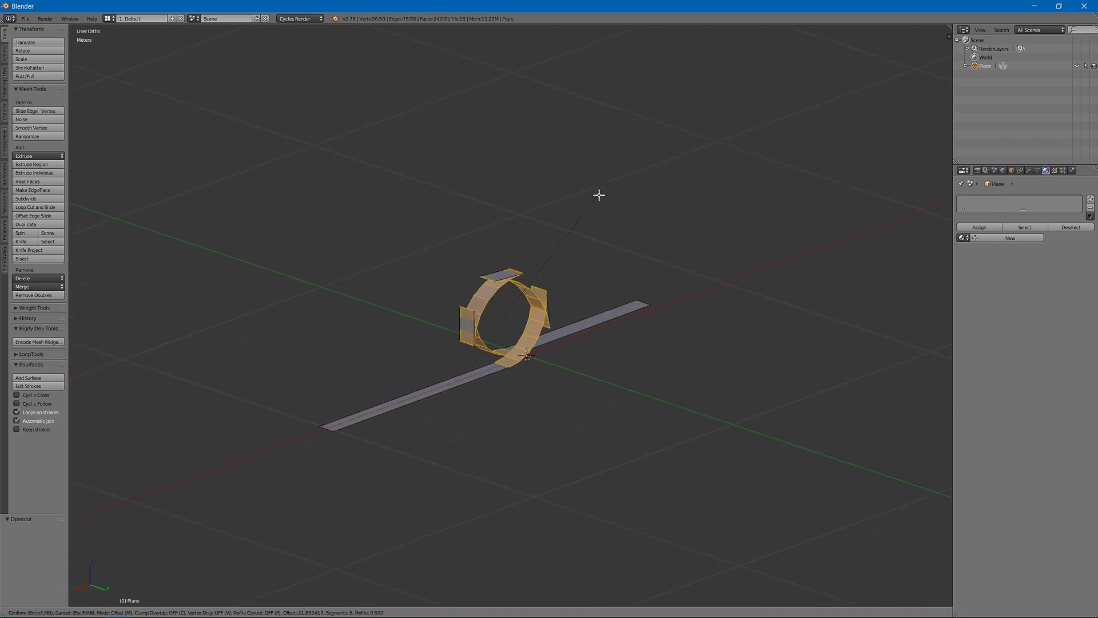
pyautogui.scroll(1, 598, 194)
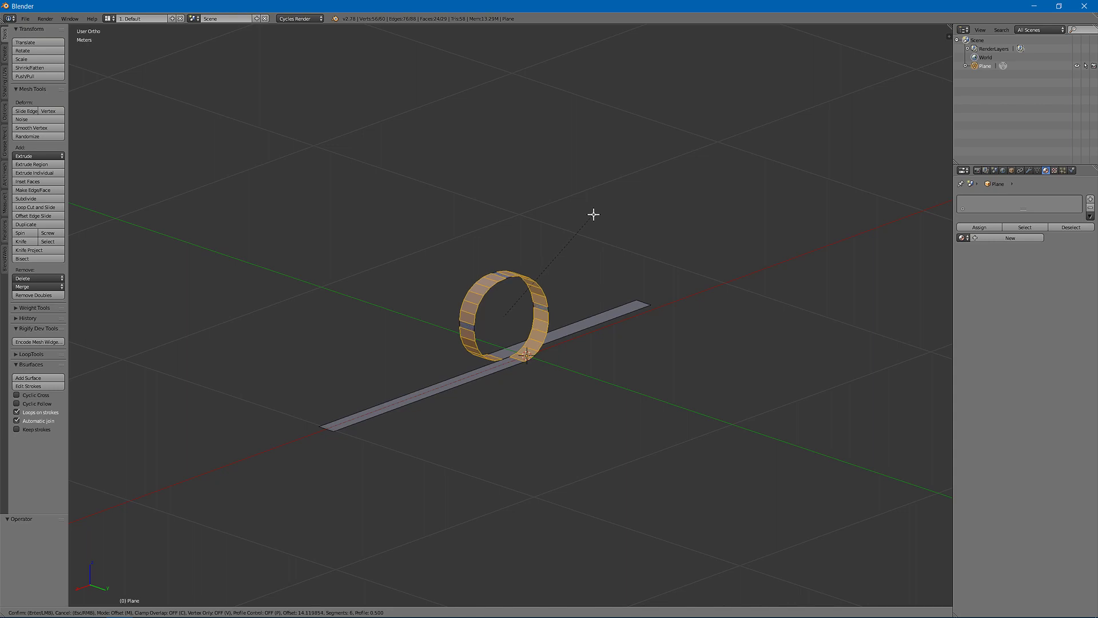
pyautogui.scroll(2, 593, 215)
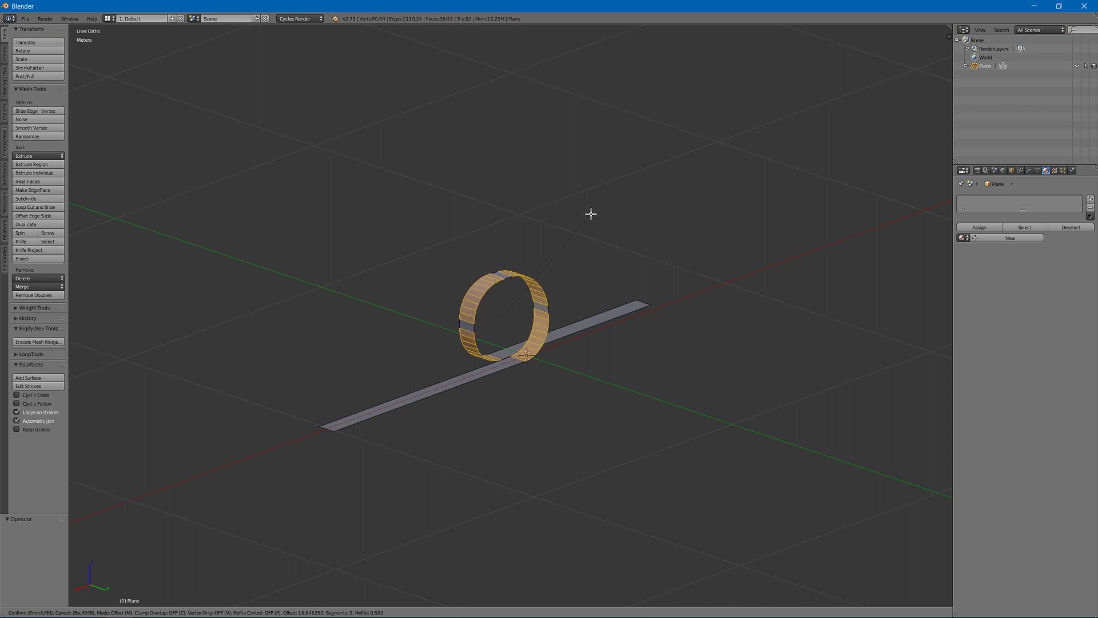
pyautogui.click(592, 214)
pyautogui.press('Tab')
pyautogui.moveTo(591, 213); pyautogui.dragTo(518, 212, button='middle')
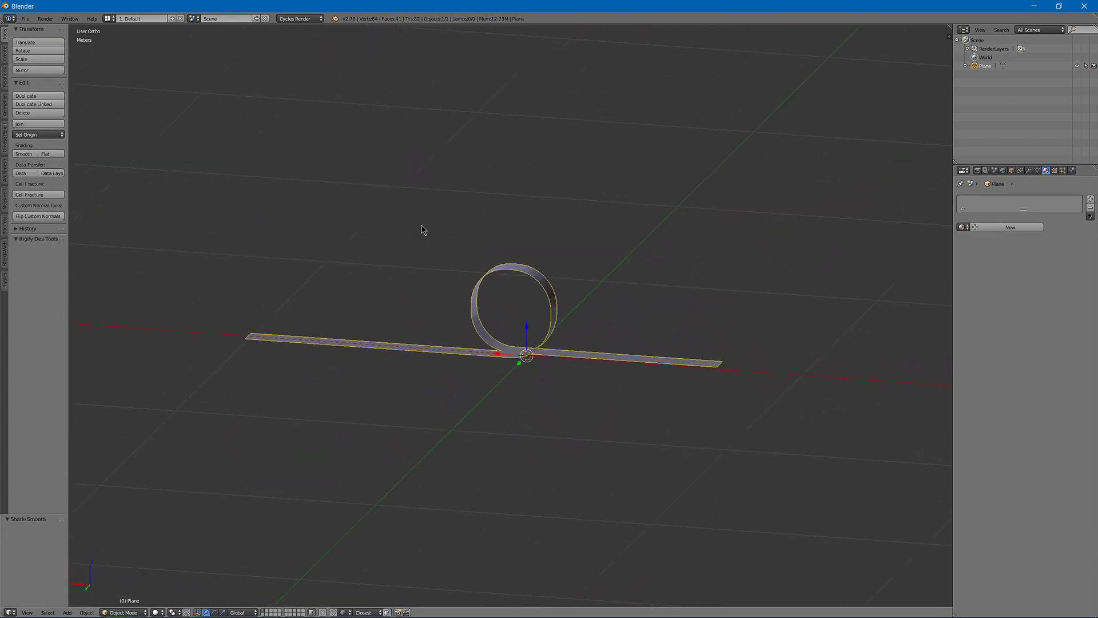
# Step: Add a second plane at the origin and shrink it to a small square
pyautogui.moveTo(421, 229); pyautogui.dragTo(636, 249, button='middle')
pyautogui.hotkey('shift', 'a')
pyautogui.moveTo(635, 252)
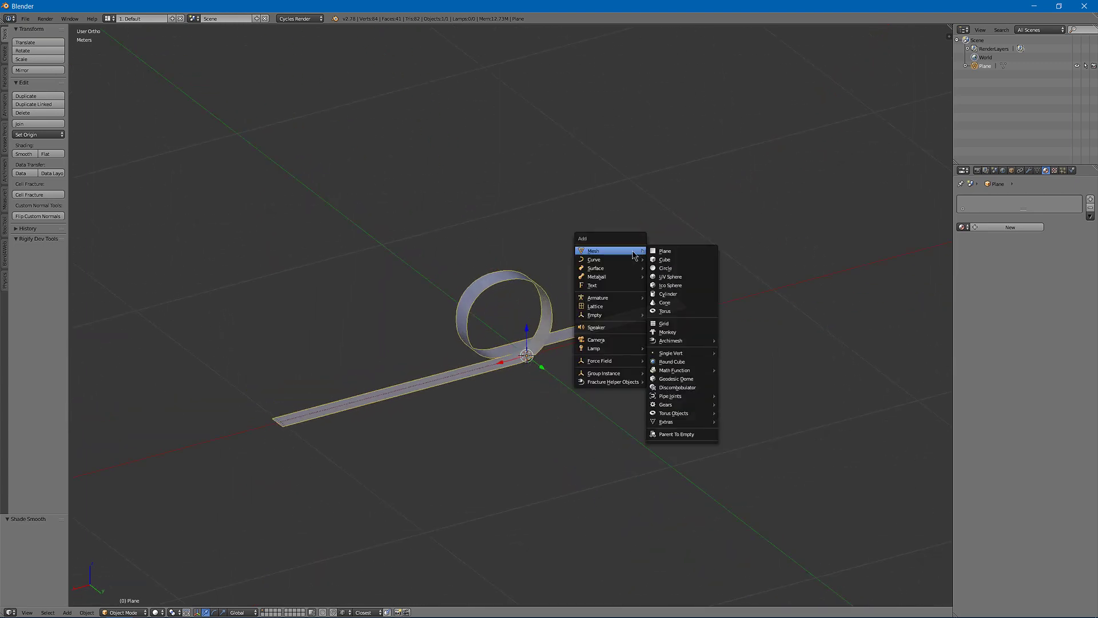
pyautogui.click(675, 251)
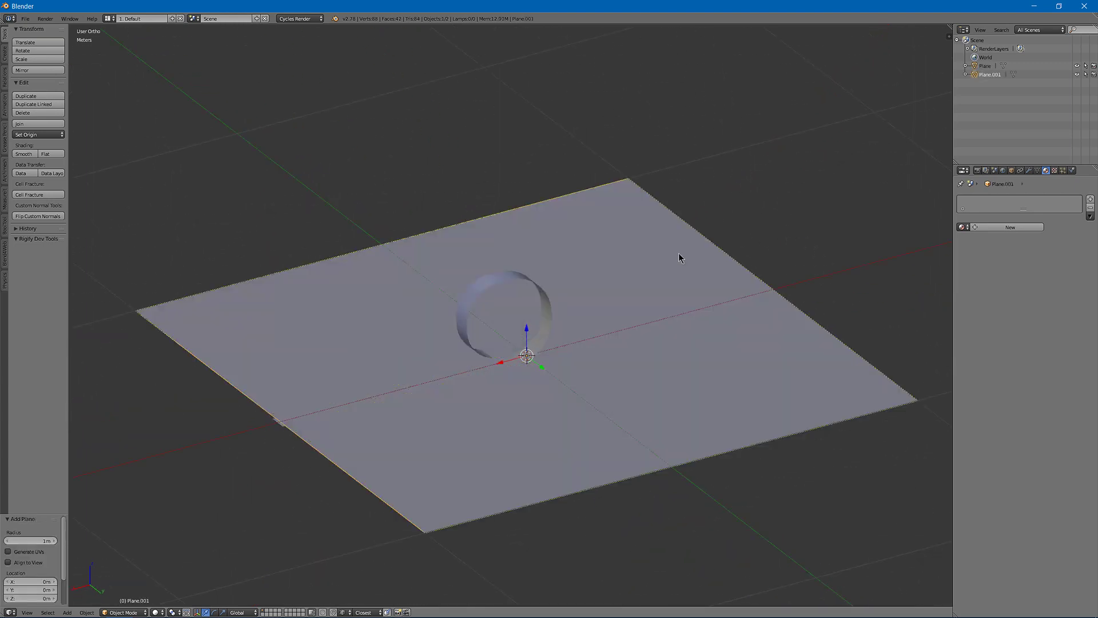
pyautogui.press('Tab')
pyautogui.press('s')
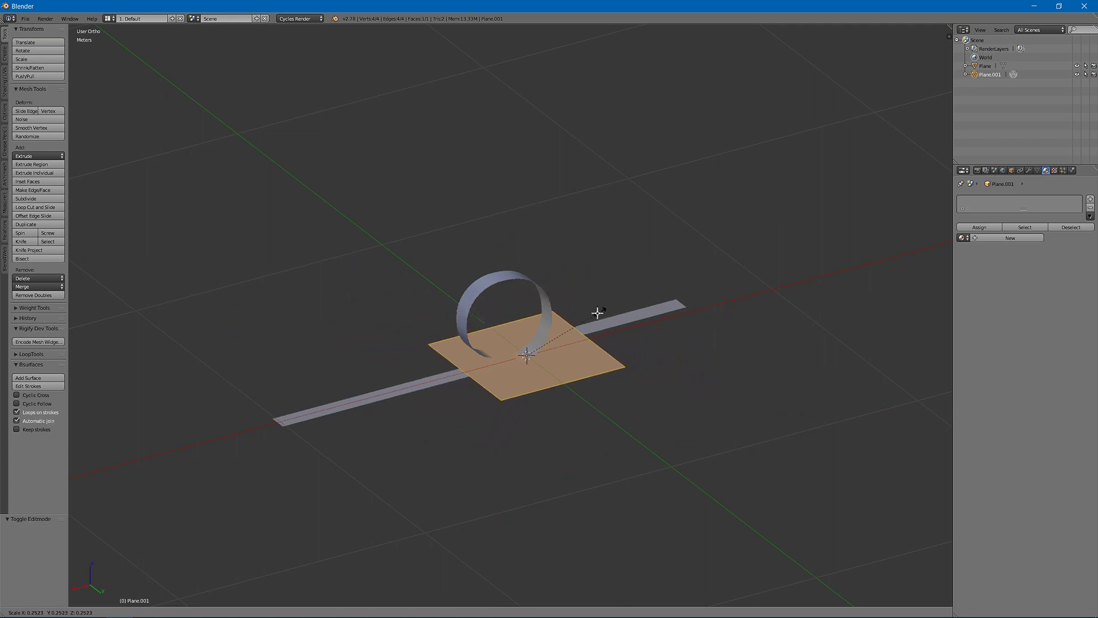
pyautogui.click(578, 321)
pyautogui.press('s')
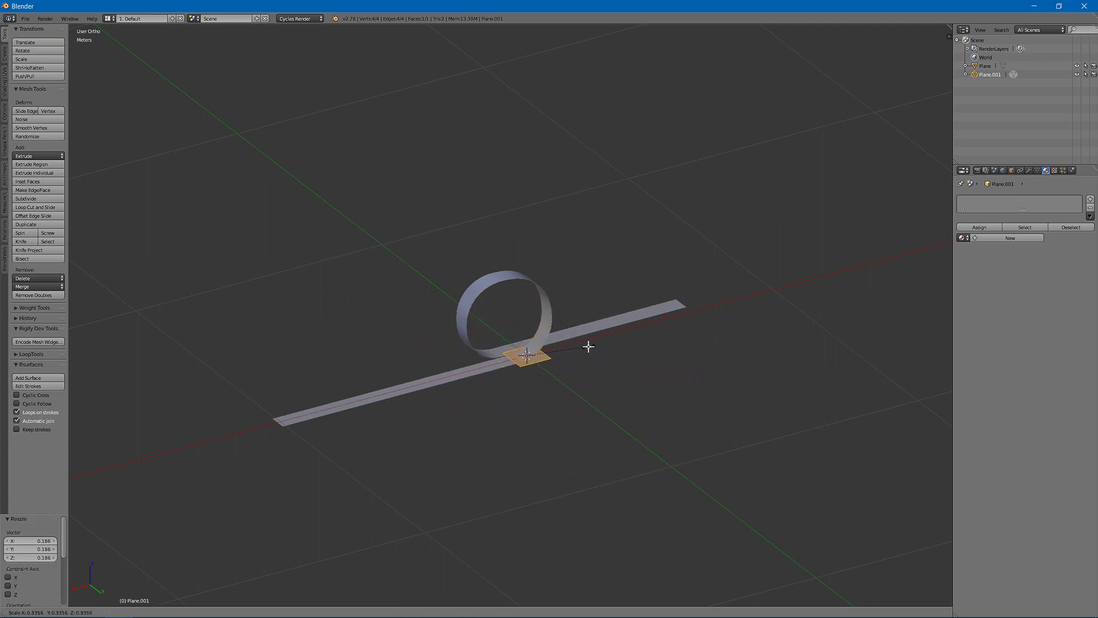
pyautogui.click(576, 343)
# Step: Hide the looped strip object from the viewport
pyautogui.press('Tab')
pyautogui.rightClick(502, 278)
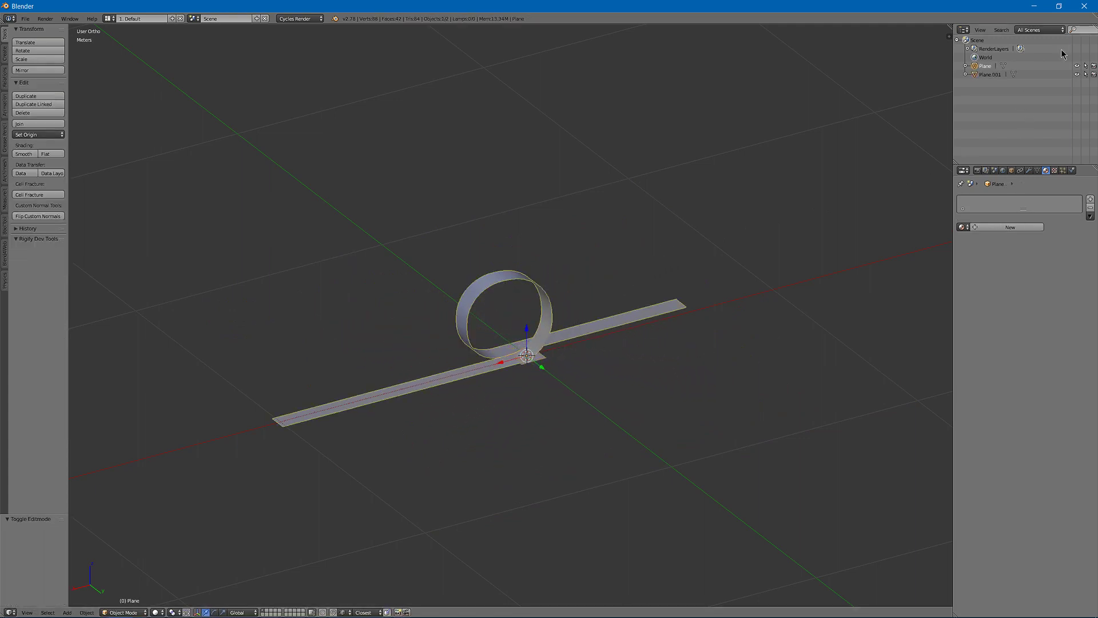
pyautogui.click(1076, 66)
# Step: Scale the new plane to 0.848 and stretch it along X into a long strip
pyautogui.rightClick(540, 357)
pyautogui.press('Tab')
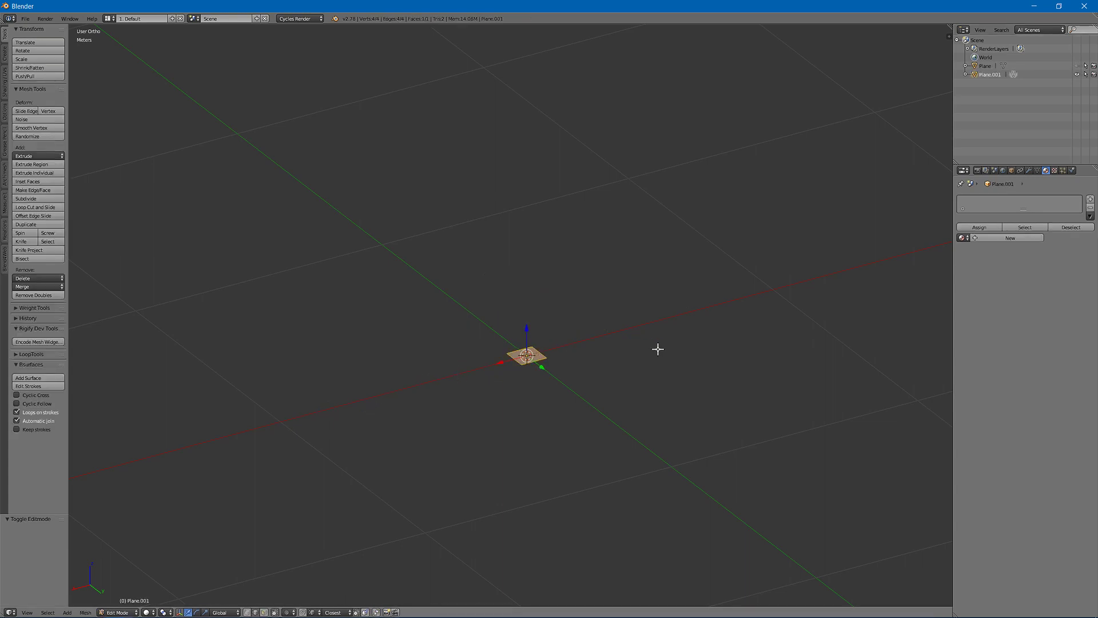
pyautogui.press('s')
pyautogui.click(637, 343)
pyautogui.moveTo(600, 343); pyautogui.dragTo(573, 354, button='middle')
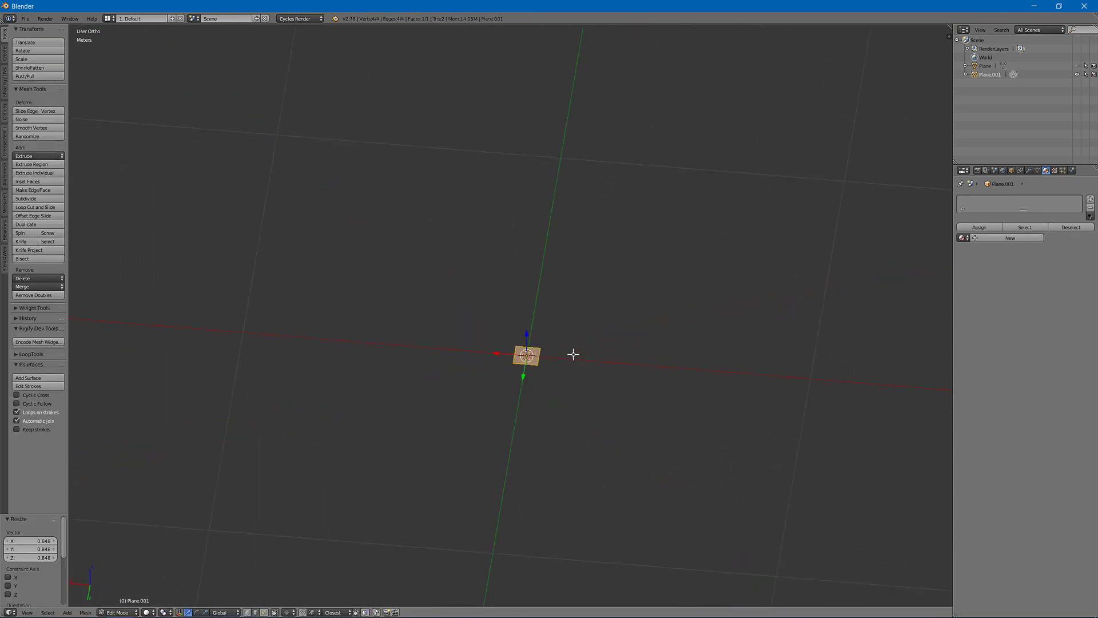
pyautogui.press('s')
pyautogui.press('x')
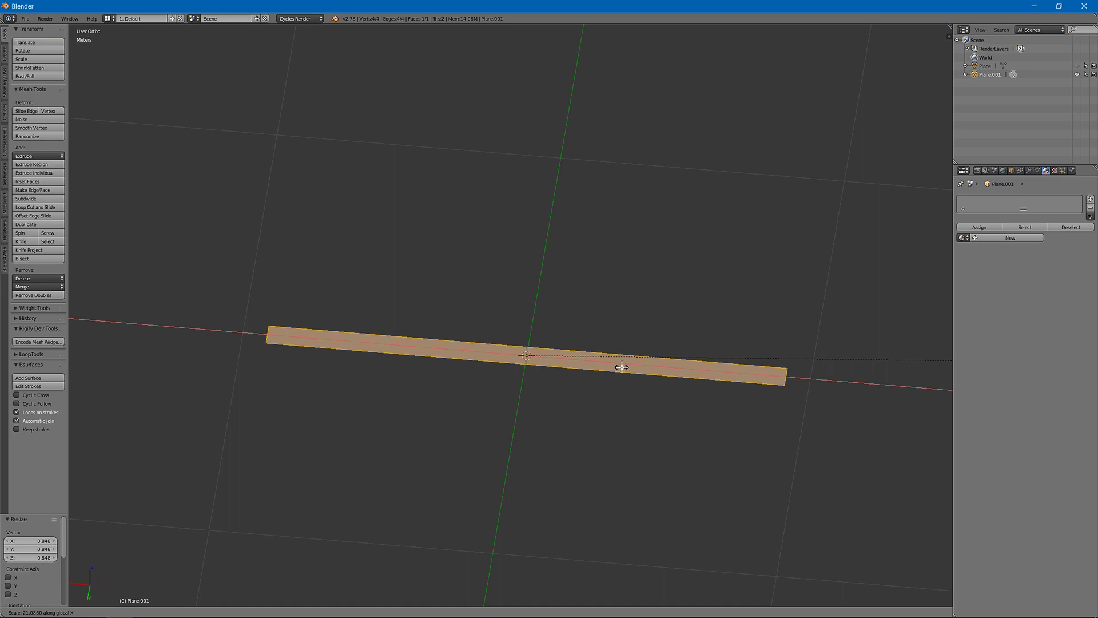
pyautogui.click(620, 365)
# Step: Add three evenly spaced loop cuts across the strip
pyautogui.hotkey('ctrl', 'r')
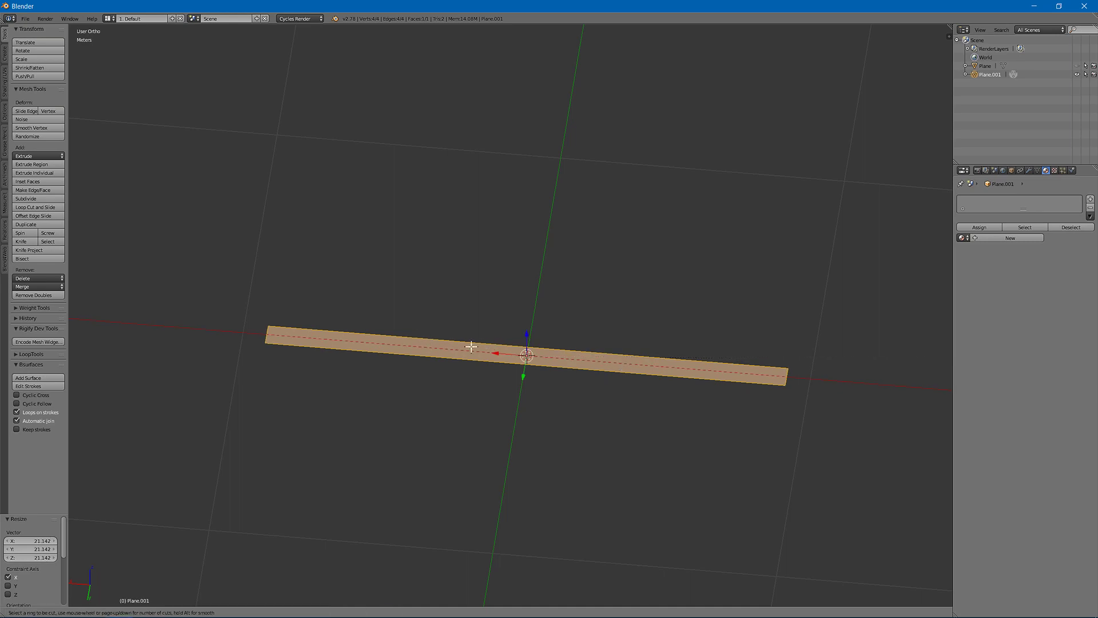
pyautogui.scroll(1, 522, 350)
pyautogui.click(522, 350)
pyautogui.rightClick(522, 349)
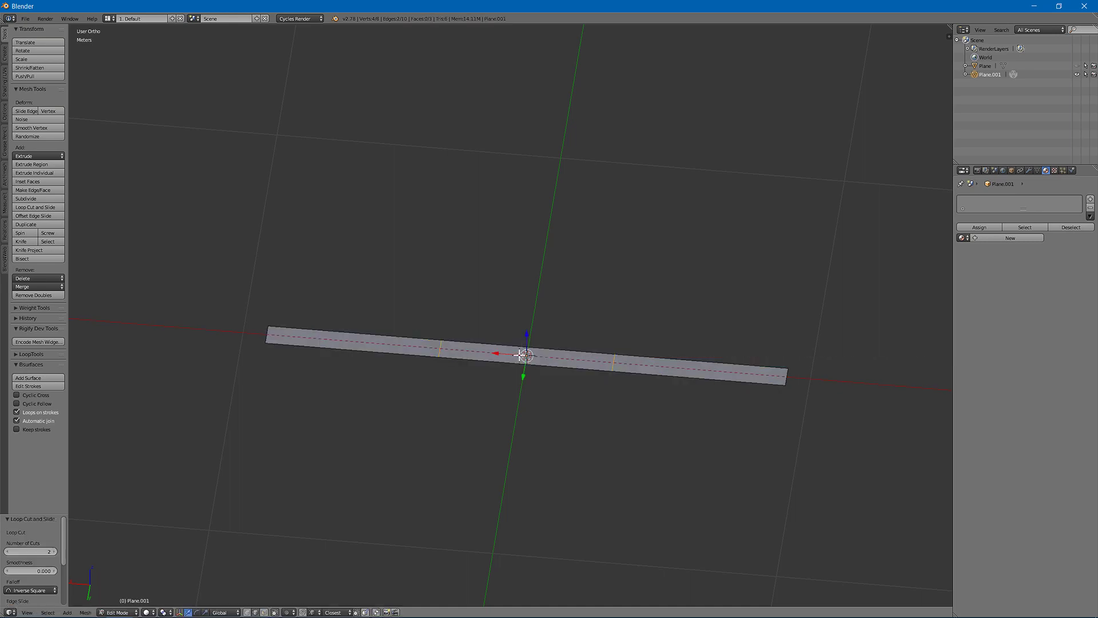
pyautogui.hotkey('ctrl', 'z')
pyautogui.hotkey('ctrl', 'r')
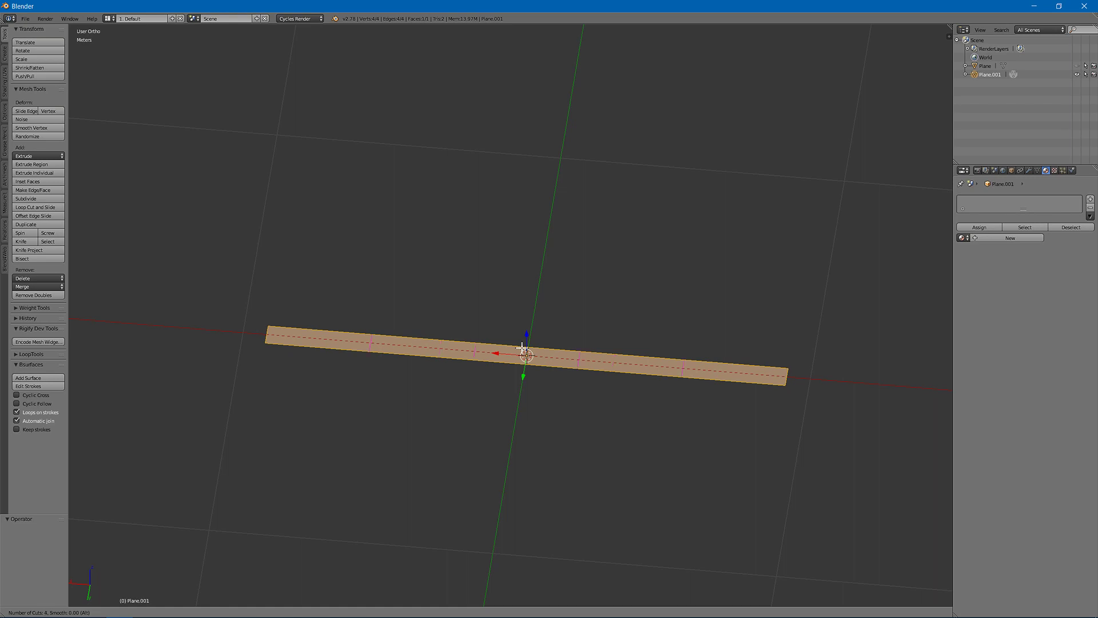
pyautogui.click(522, 349)
pyautogui.rightClick(522, 349)
pyautogui.moveTo(523, 349); pyautogui.dragTo(365, 331, button='middle')
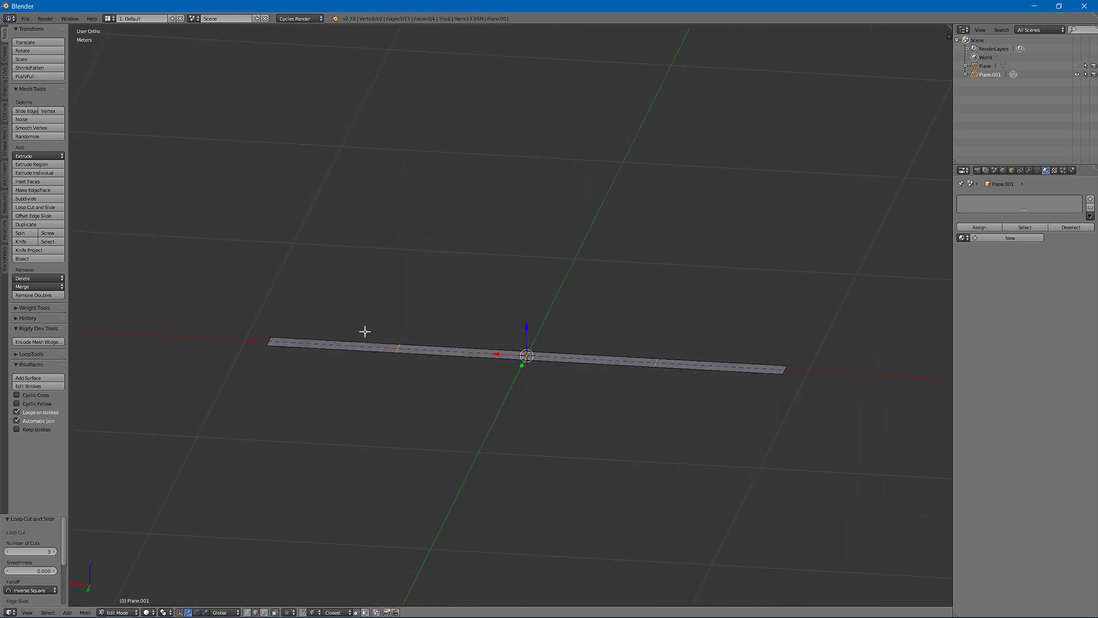
# Step: Bend the strip by raising one cut edge and lowering another
pyautogui.moveTo(399, 331); pyautogui.dragTo(409, 290)
pyautogui.rightClick(654, 362)
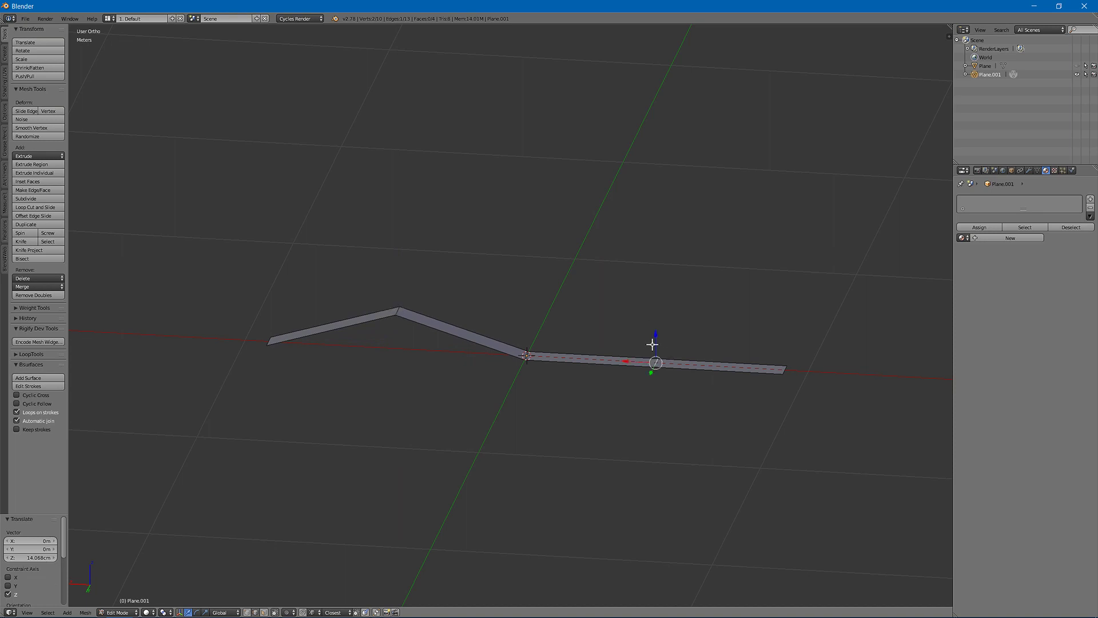
pyautogui.moveTo(652, 344); pyautogui.dragTo(654, 370)
pyautogui.moveTo(654, 370)
pyautogui.mouseDown(button='middle')
pyautogui.moveTo(655, 339)
pyautogui.moveTo(655, 387)
pyautogui.mouseUp(button='middle')
pyautogui.keyDown('shift'); pyautogui.rightClick(552, 354); pyautogui.keyUp('shift')
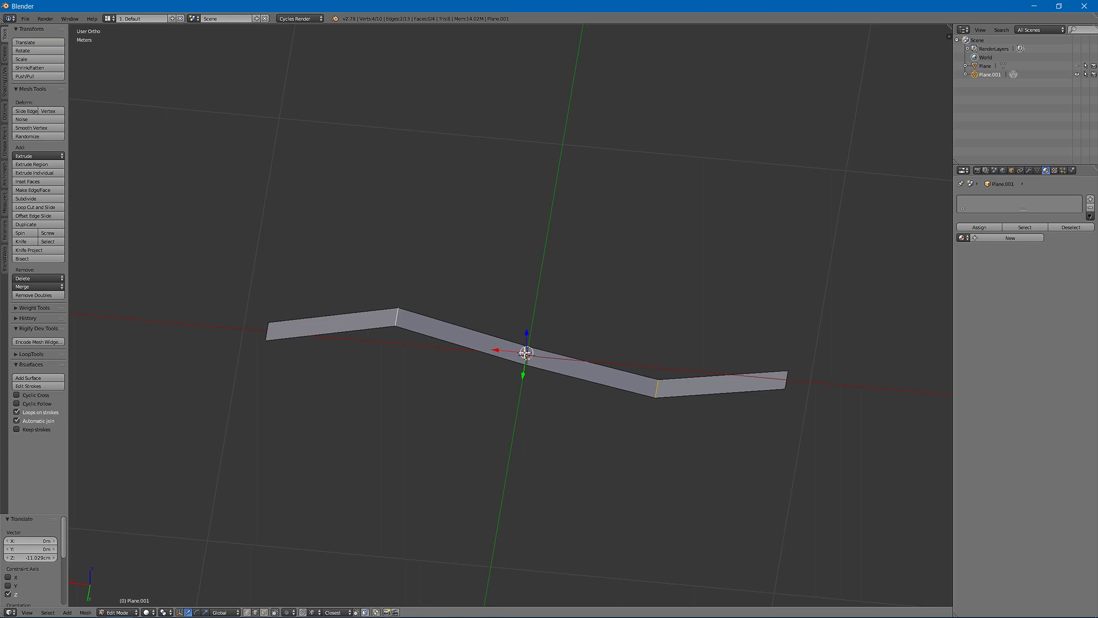
# Step: Bevel the two bend edges into smooth curves and leave Edit Mode
pyautogui.hotkey('ctrl', 'b')
pyautogui.scroll(4, 612, 238)
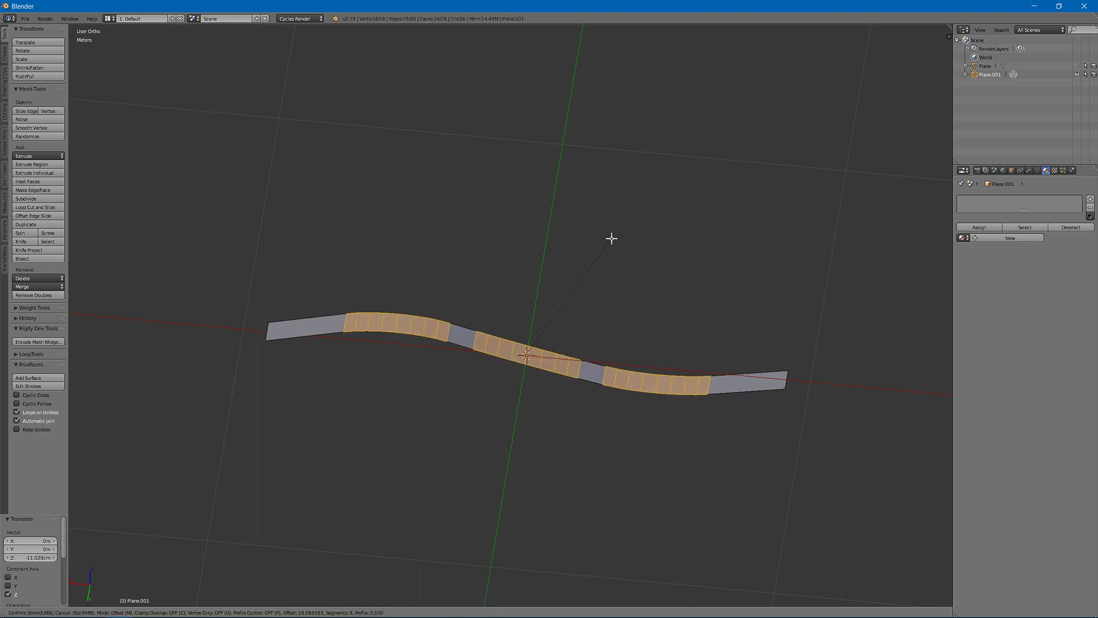
pyautogui.click(611, 238)
pyautogui.press('Tab')
pyautogui.moveTo(616, 238); pyautogui.dragTo(620, 204, button='middle')
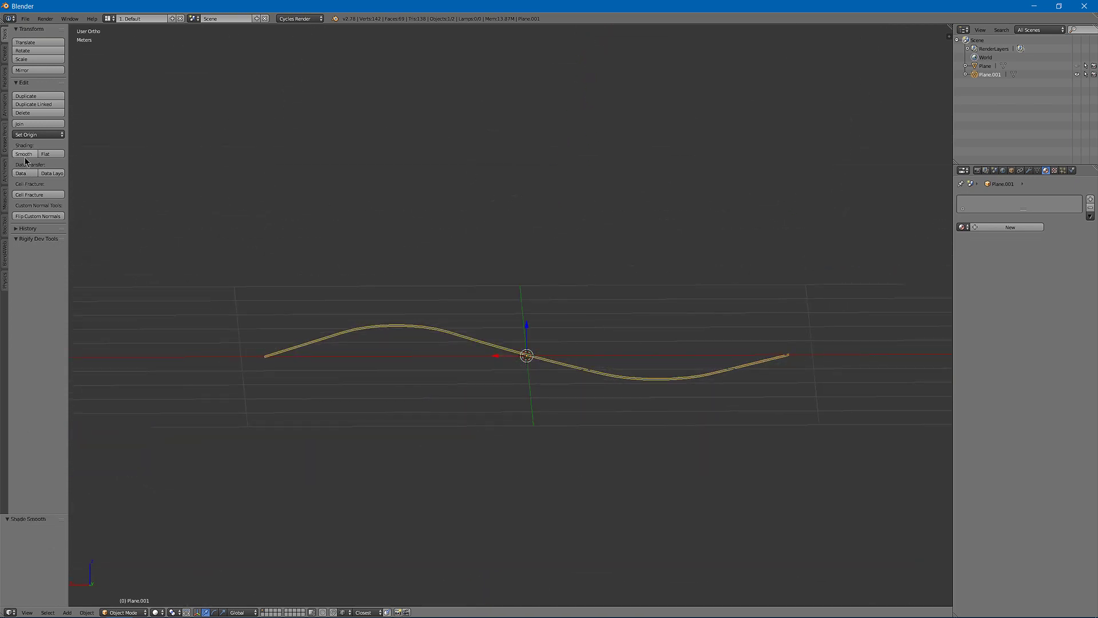
pyautogui.moveTo(541, 309); pyautogui.dragTo(321, 294, button='middle')
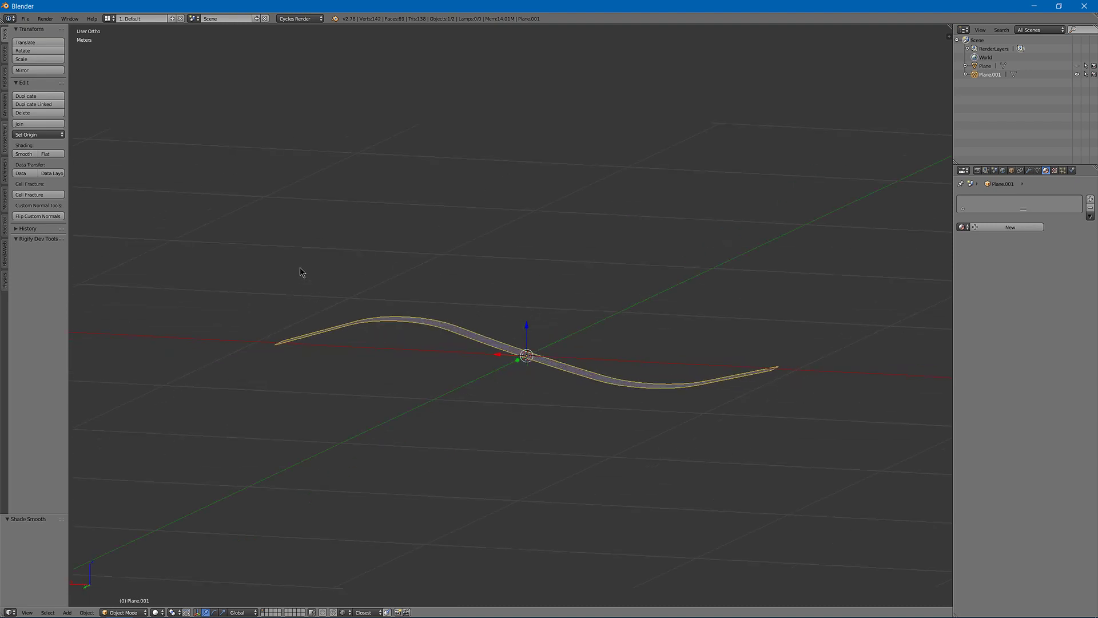
pyautogui.moveTo(416, 259); pyautogui.dragTo(428, 275, button='middle')
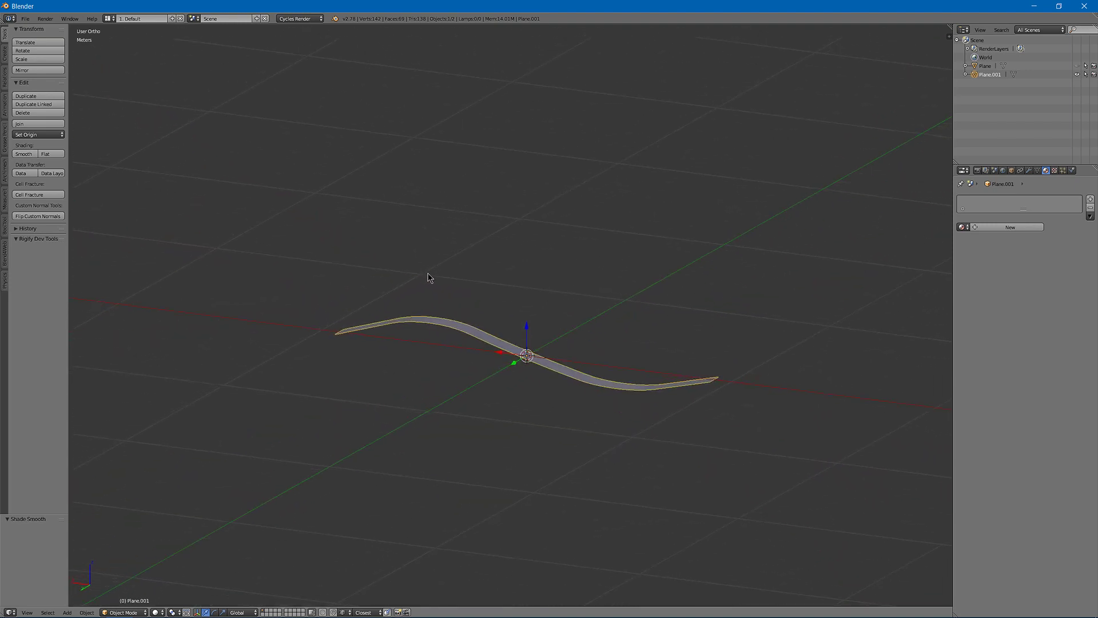
# Step: Hide the wavy strip, then add a new plane and stretch it along X into a long strip
pyautogui.click(1077, 75)
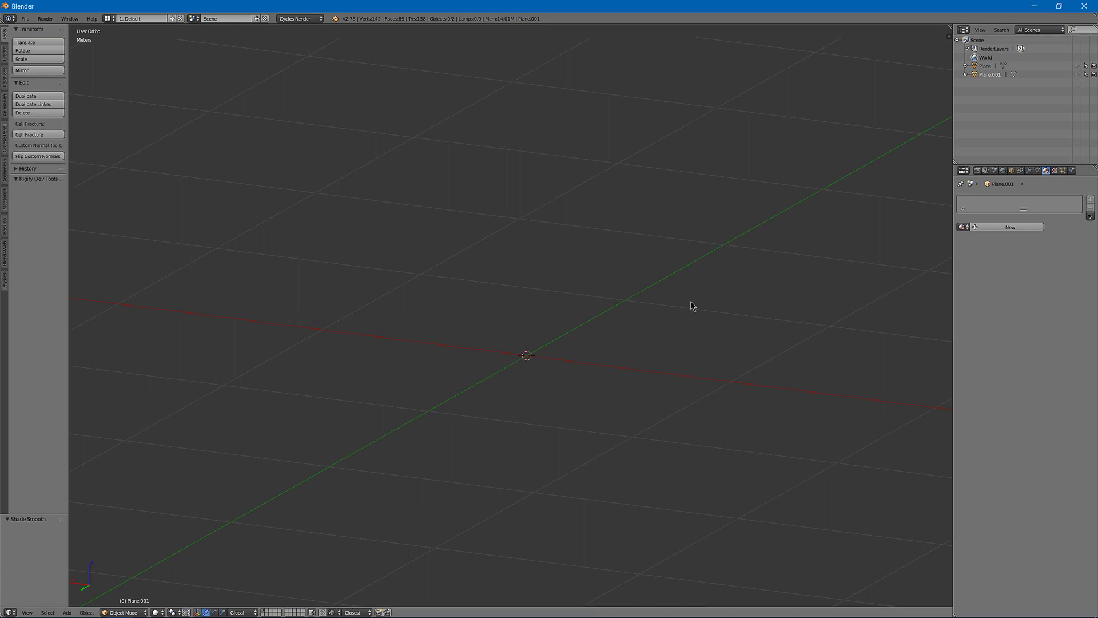
pyautogui.hotkey('shift', 'a')
pyautogui.moveTo(601, 337)
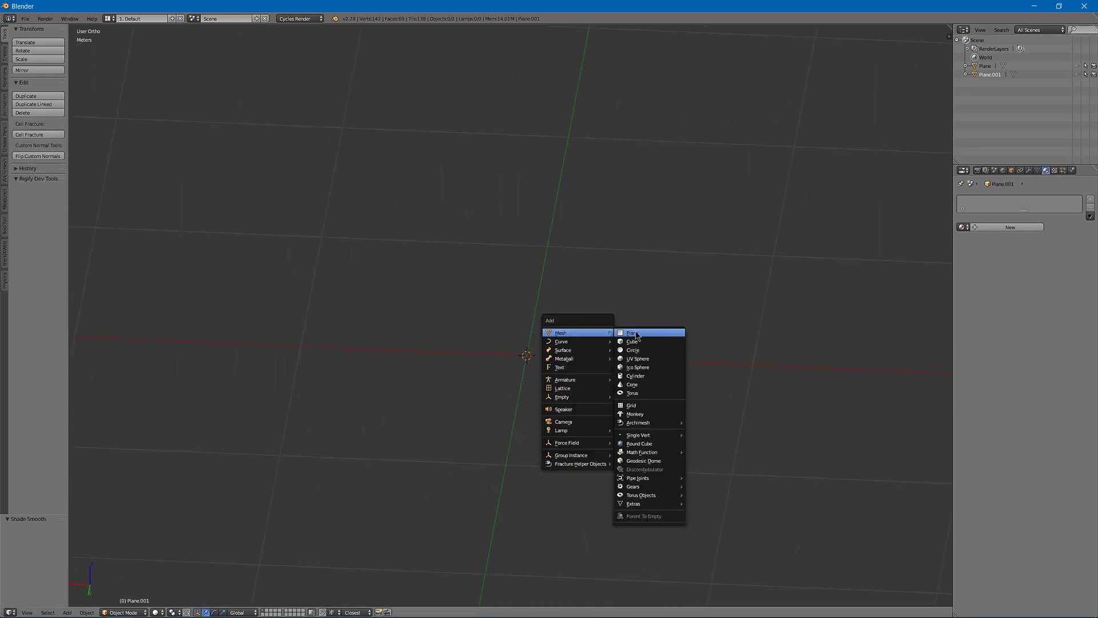
pyautogui.click(640, 337)
pyautogui.press('Tab')
pyautogui.press('s')
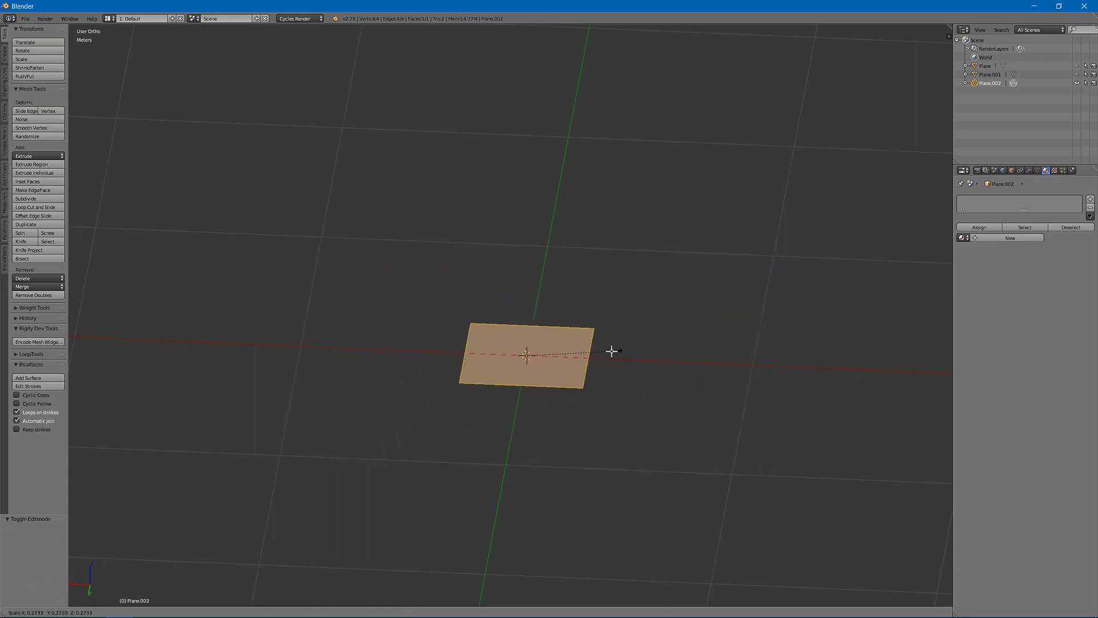
pyautogui.click(543, 355)
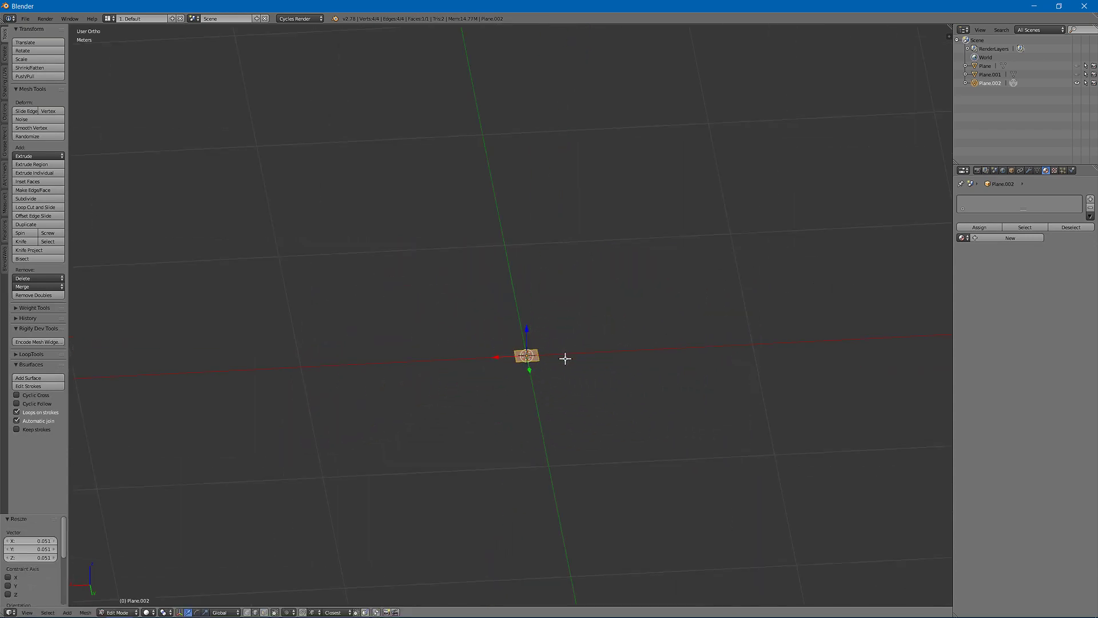
pyautogui.press('s')
pyautogui.press('x')
pyautogui.click(227, 313)
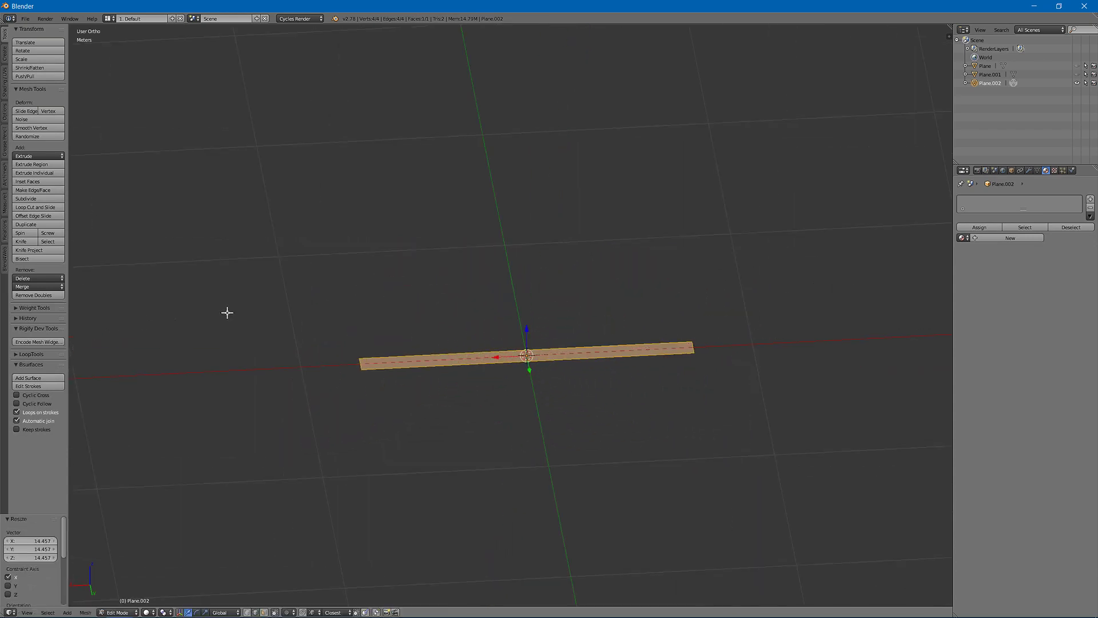
# Step: Extrude the strip's right-end edge up 44.847 cm, then sideways along X
pyautogui.hotkey('ctrl', 'Tab')
pyautogui.click(394, 295)
pyautogui.rightClick(690, 347)
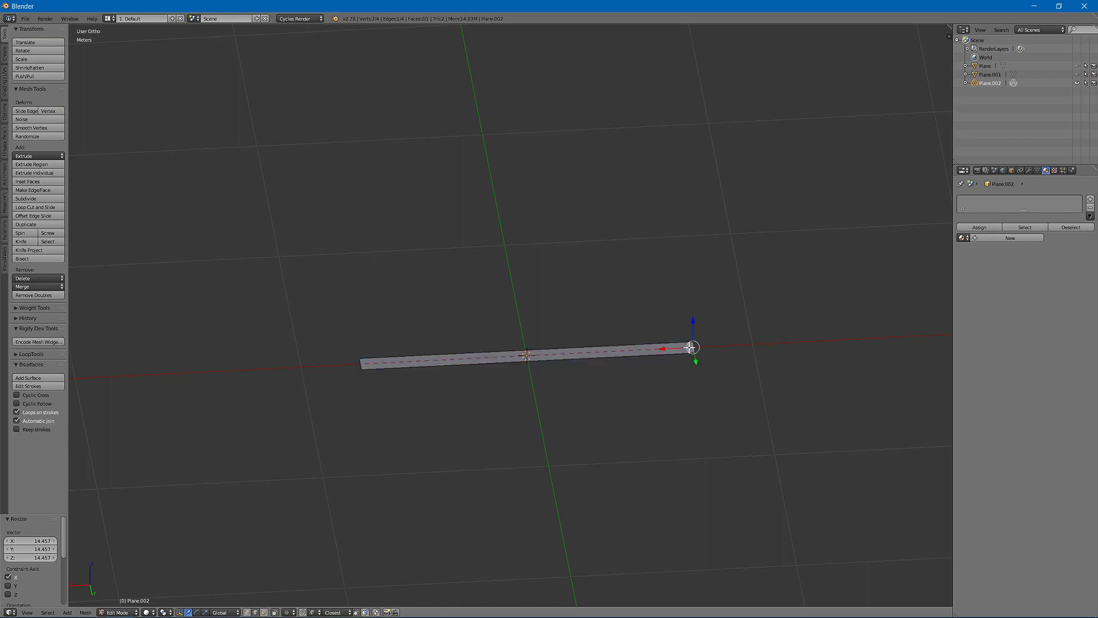
pyautogui.press('e')
pyautogui.press('z')
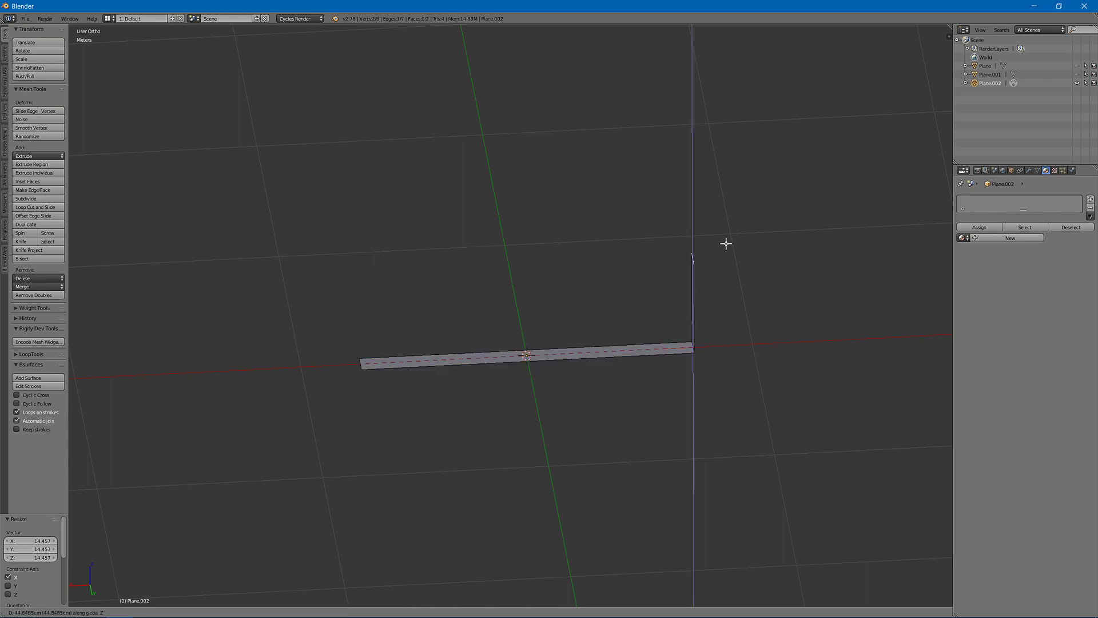
pyautogui.click(726, 244)
pyautogui.moveTo(725, 244); pyautogui.dragTo(719, 227, button='middle')
pyautogui.press('e')
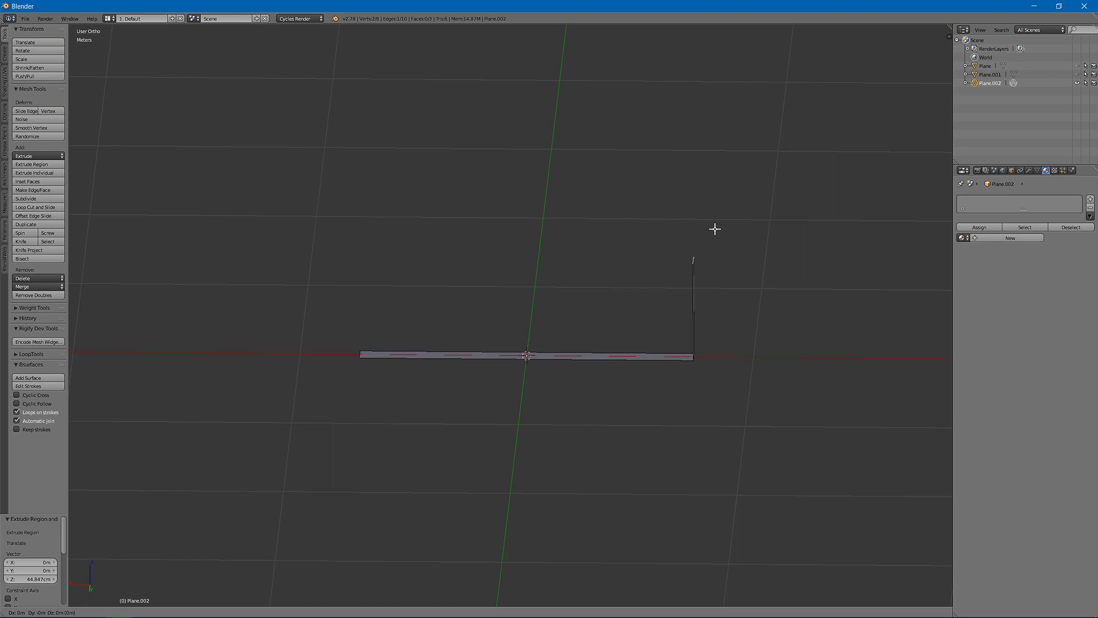
pyautogui.press('x')
pyautogui.click(625, 229)
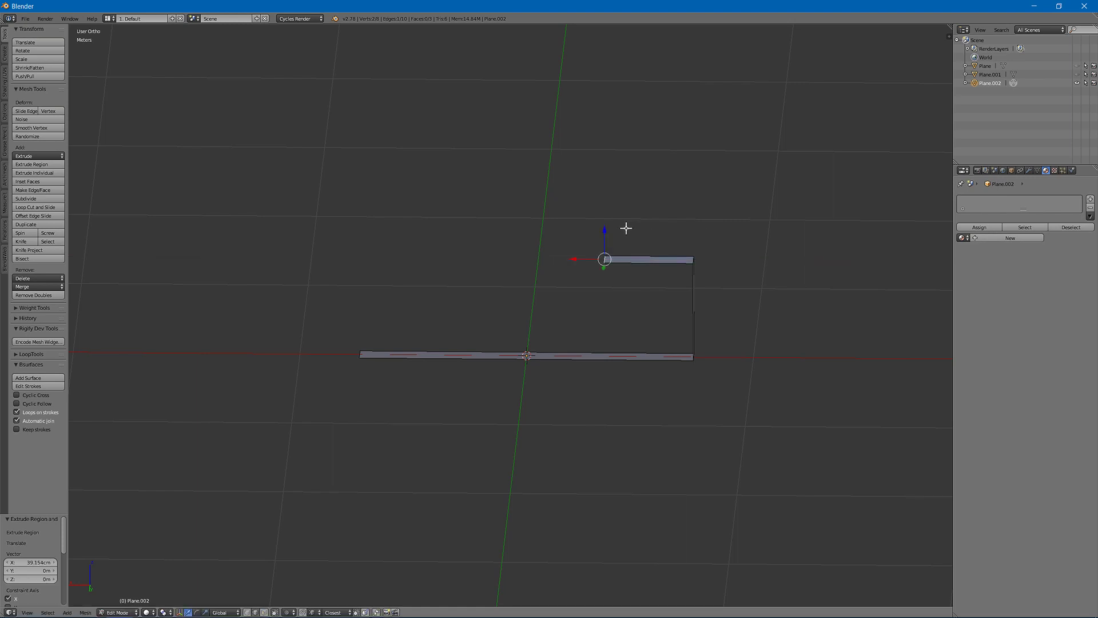
# Step: Extrude the edge down, back across and up to close the square loop, then select its bottom edge
pyautogui.press('e')
pyautogui.press('z')
pyautogui.click(628, 301)
pyautogui.press('e')
pyautogui.press('x')
pyautogui.click(695, 292)
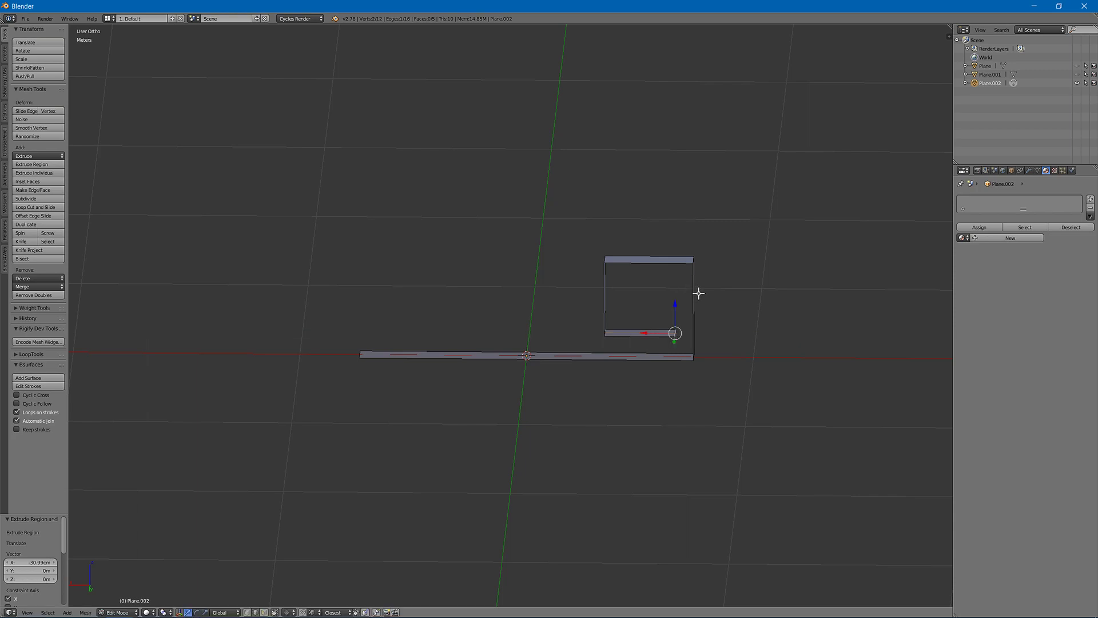
pyautogui.press('e')
pyautogui.press('z')
pyautogui.click(695, 247)
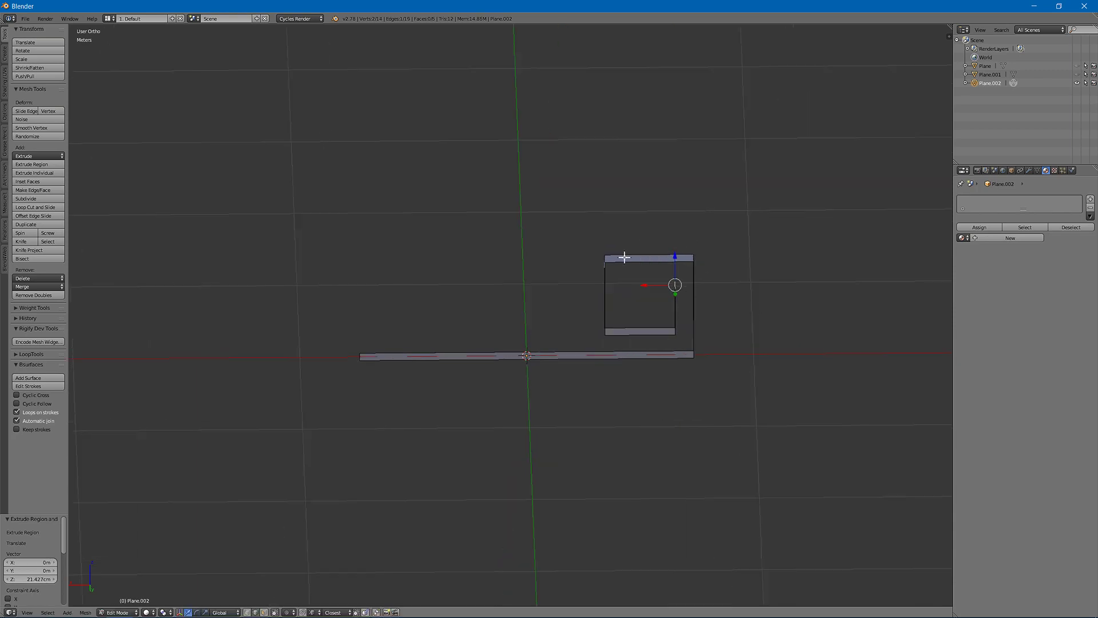
pyautogui.moveTo(695, 247); pyautogui.dragTo(646, 262, button='middle')
pyautogui.hotkey('ctrl', 'Tab')
pyautogui.rightClick(660, 313)
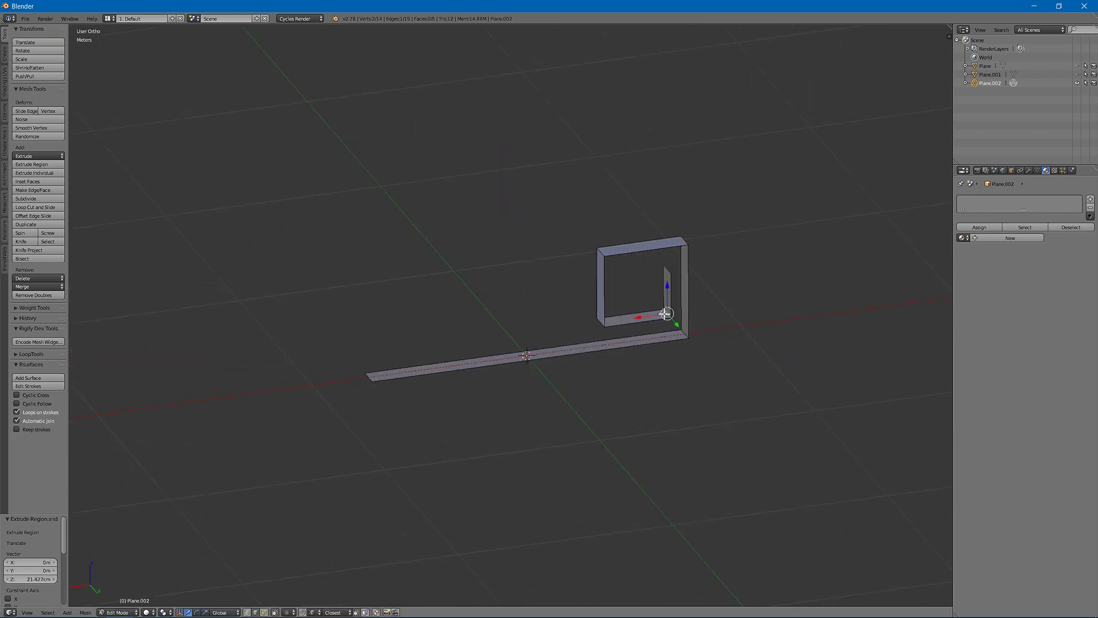
# Step: Select the loop's four corner edges and bevel them with 10 segments
pyautogui.keyDown('shift'); pyautogui.rightClick(598, 323); pyautogui.keyUp('shift')
pyautogui.press('f')
pyautogui.keyDown('shift'); pyautogui.rightClick(600, 253); pyautogui.keyUp('shift')
pyautogui.keyDown('shift'); pyautogui.rightClick(681, 332); pyautogui.keyUp('shift')
pyautogui.hotkey('ctrl', 'b')
pyautogui.scroll(7, 711, 213)
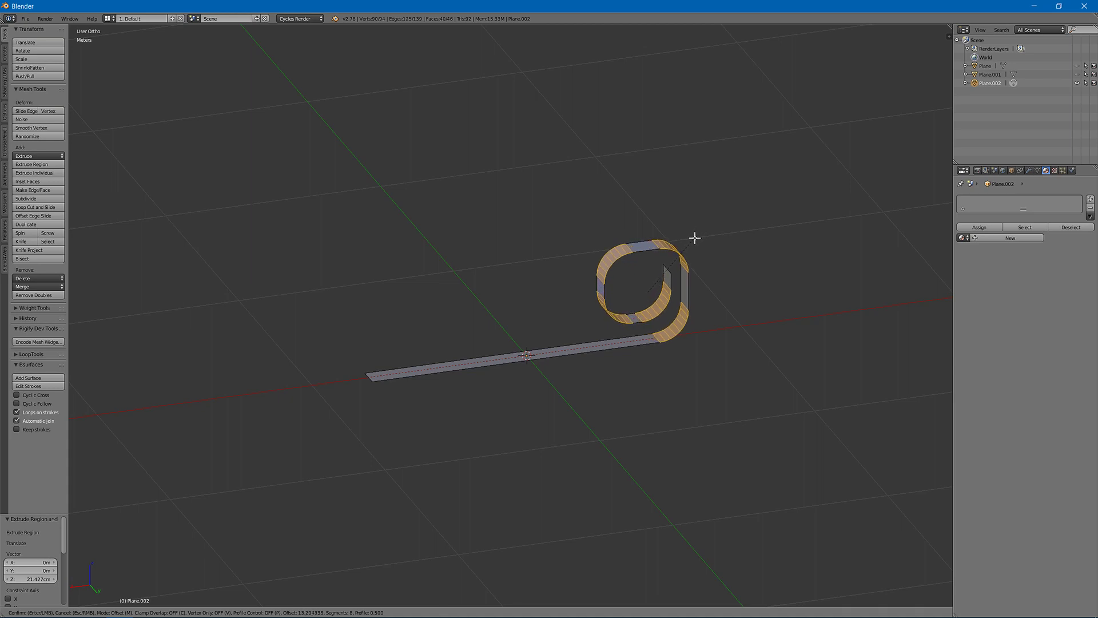
pyautogui.scroll(2, 694, 237)
pyautogui.click(693, 234)
pyautogui.moveTo(693, 234); pyautogui.dragTo(500, 266, button='middle')
pyautogui.press('a')
# Step: Apply smooth shading to the curled strip and return to Edit Mode
pyautogui.press('Tab')
pyautogui.click(29, 154)
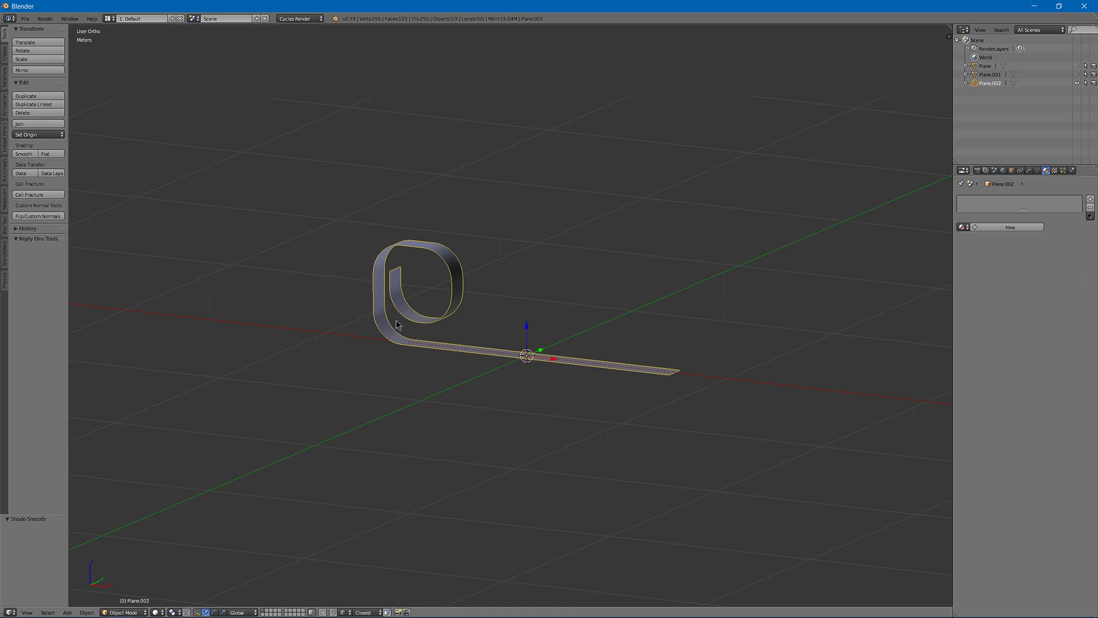
pyautogui.press('Tab')
pyautogui.moveTo(491, 301); pyautogui.dragTo(433, 285, button='middle')
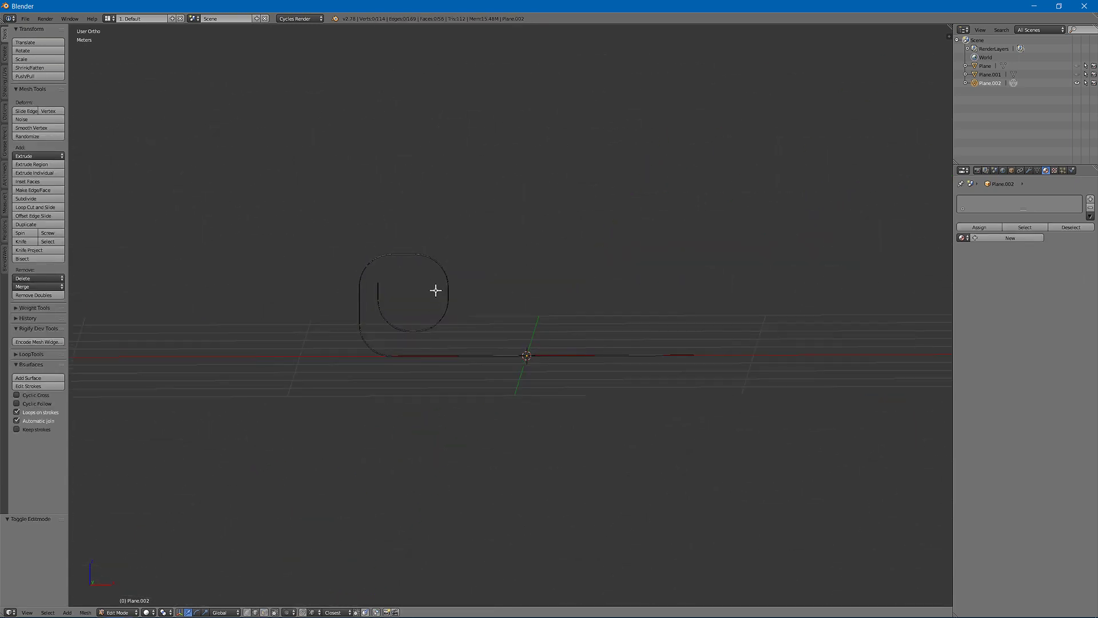
# Step: In wireframe vertex mode, circle-select the inner curve and move it downward
pyautogui.scroll(3, 436, 290)
pyautogui.hotkey('ctrl', 'Tab')
pyautogui.click(360, 258)
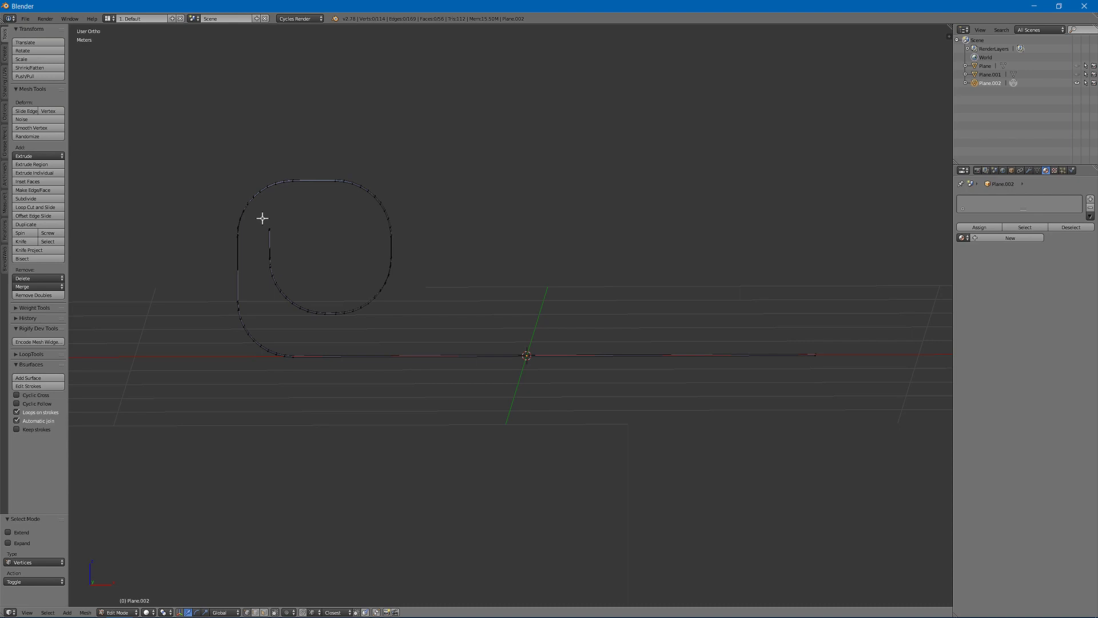
pyautogui.press('b')
pyautogui.press('Escape')
pyautogui.press('z')
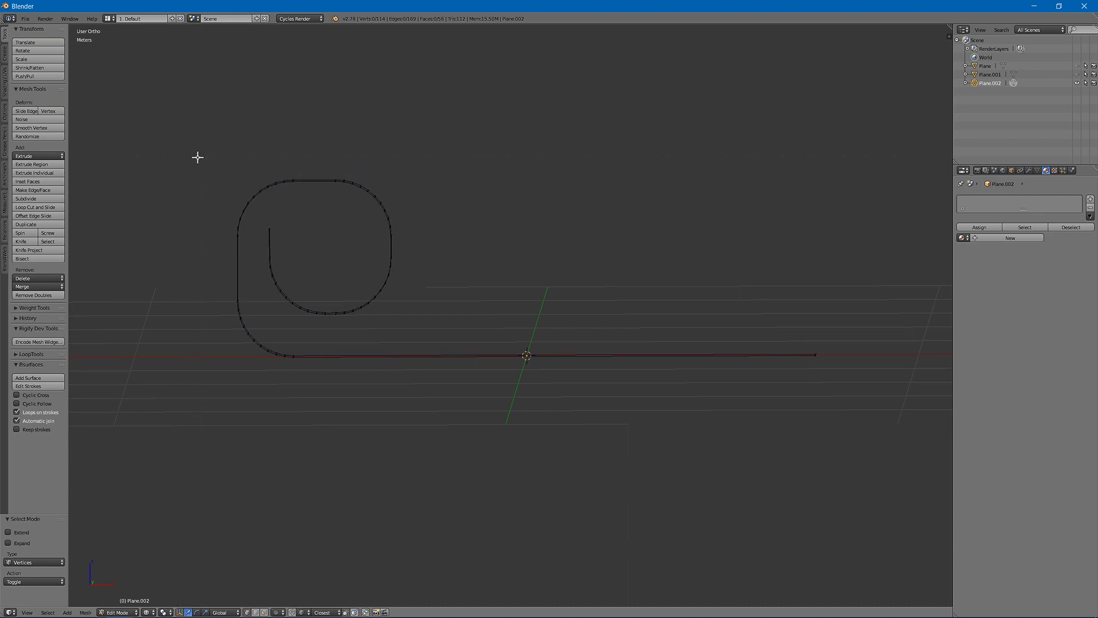
pyautogui.press('b')
pyautogui.moveTo(183, 149); pyautogui.dragTo(420, 269)
pyautogui.press('v')
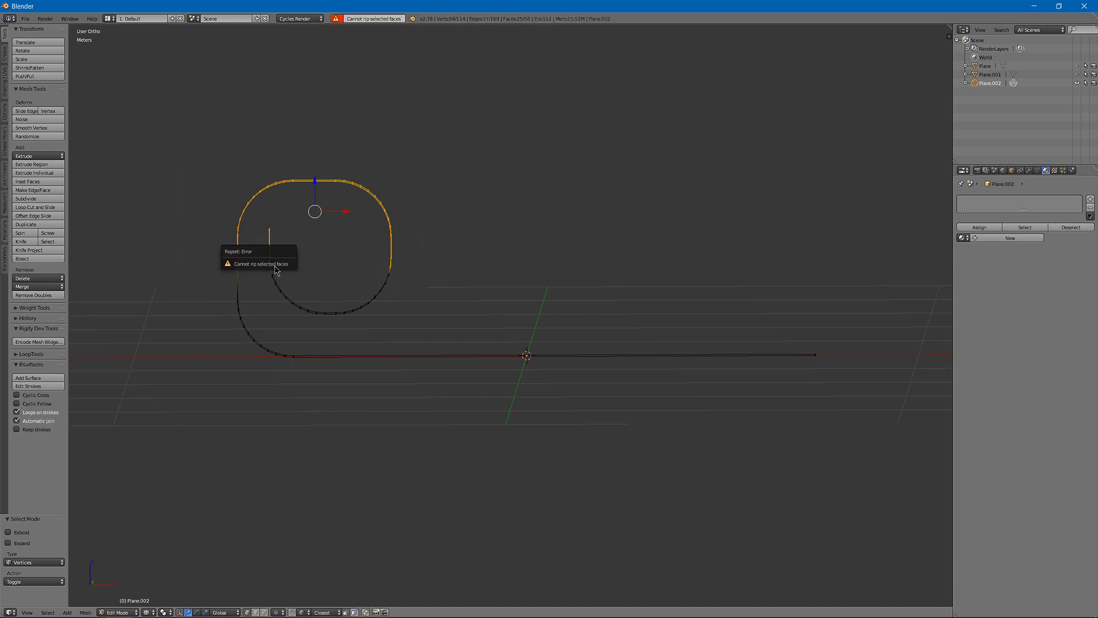
pyautogui.press('c')
pyautogui.moveTo(277, 265)
pyautogui.mouseDown()
pyautogui.moveTo(310, 309)
pyautogui.moveTo(395, 273)
pyautogui.mouseUp()
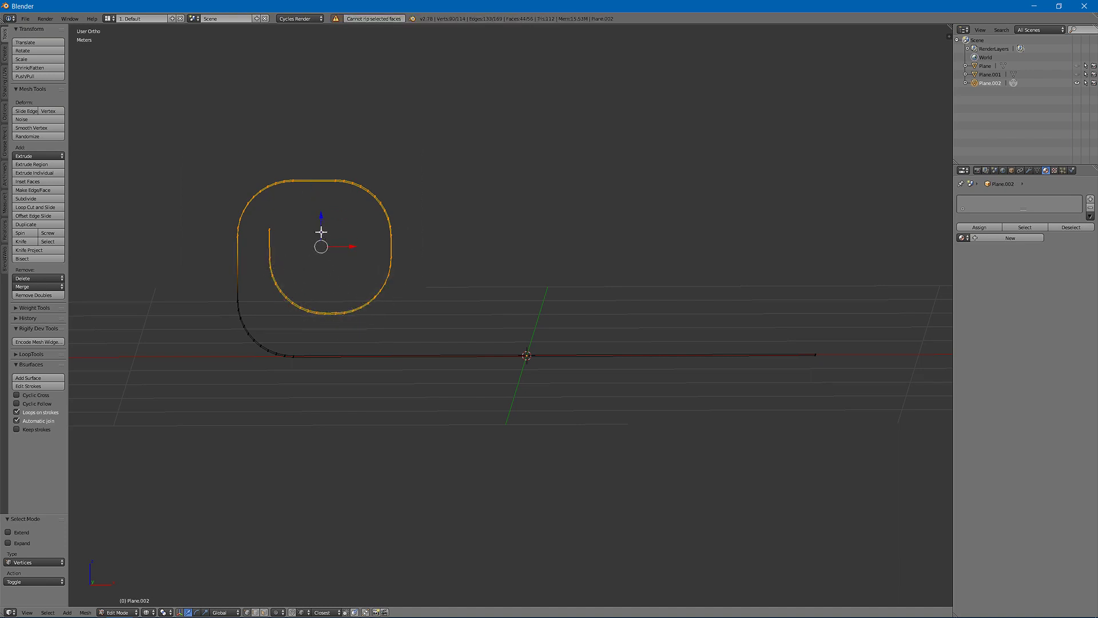
pyautogui.moveTo(321, 222); pyautogui.dragTo(322, 256)
# Step: Raise the inner curve slightly and slide the upper-right coil section to the left
pyautogui.press('a')
pyautogui.moveTo(269, 301)
pyautogui.mouseDown()
pyautogui.moveTo(389, 299)
pyautogui.moveTo(297, 341)
pyautogui.moveTo(399, 334)
pyautogui.mouseUp()
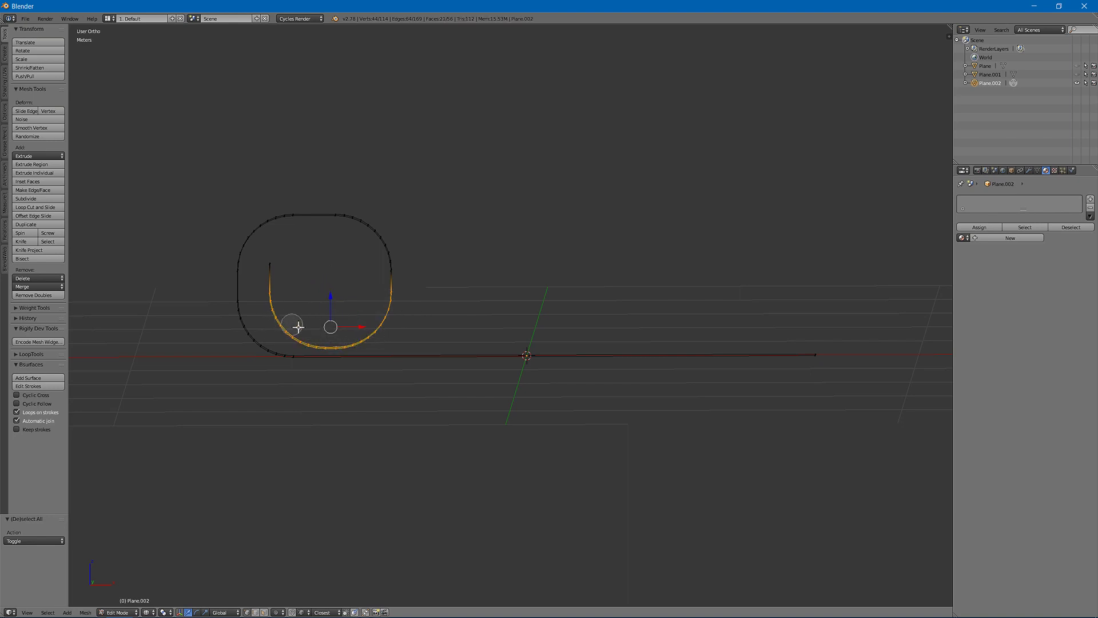
pyautogui.moveTo(328, 308); pyautogui.dragTo(331, 292)
pyautogui.press('a')
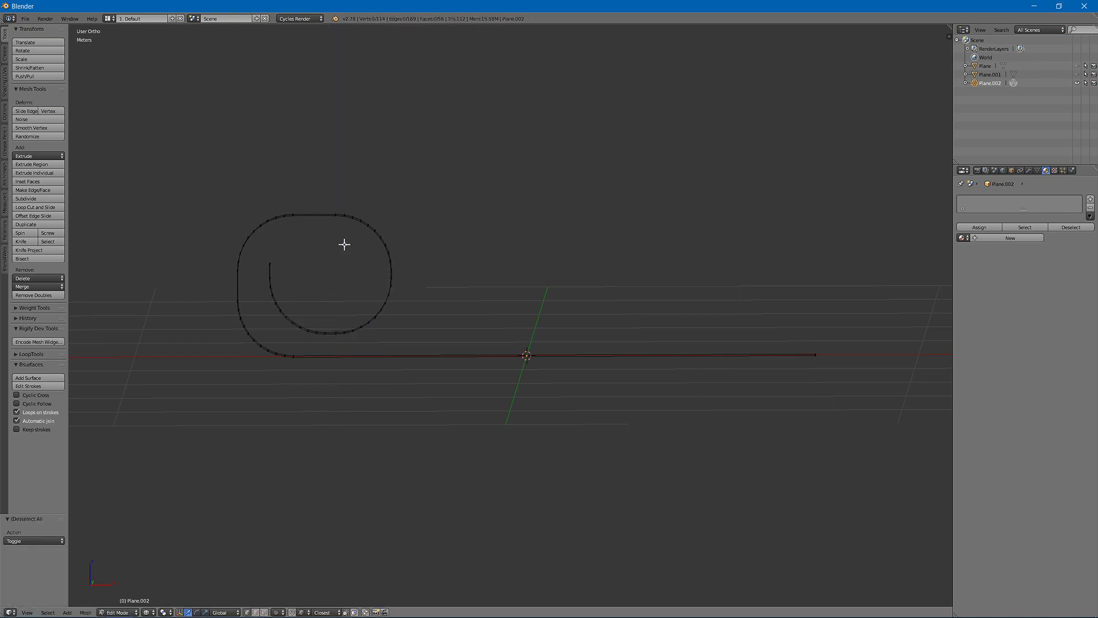
pyautogui.moveTo(326, 228)
pyautogui.mouseDown()
pyautogui.moveTo(323, 282)
pyautogui.moveTo(354, 214)
pyautogui.moveTo(366, 282)
pyautogui.moveTo(388, 295)
pyautogui.moveTo(387, 238)
pyautogui.moveTo(392, 299)
pyautogui.moveTo(377, 316)
pyautogui.moveTo(306, 320)
pyautogui.moveTo(350, 328)
pyautogui.moveTo(309, 312)
pyautogui.moveTo(270, 261)
pyautogui.moveTo(272, 283)
pyautogui.mouseUp()
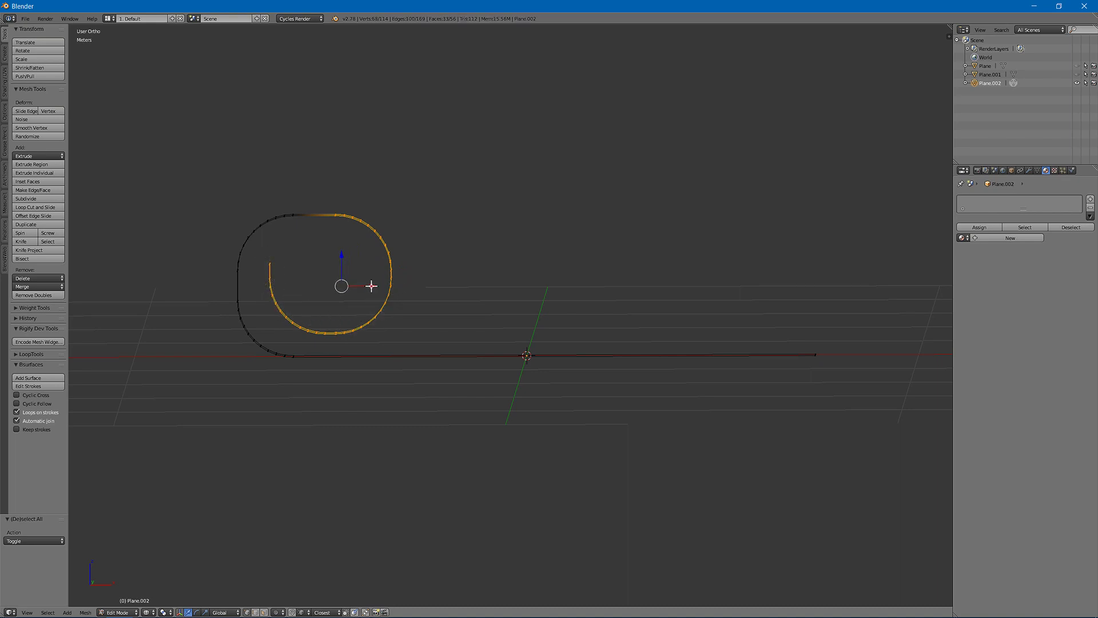
pyautogui.moveTo(371, 286); pyautogui.dragTo(355, 278)
# Step: Return to solid shading in Object Mode and orbit around the finished spiral strip
pyautogui.press('Tab')
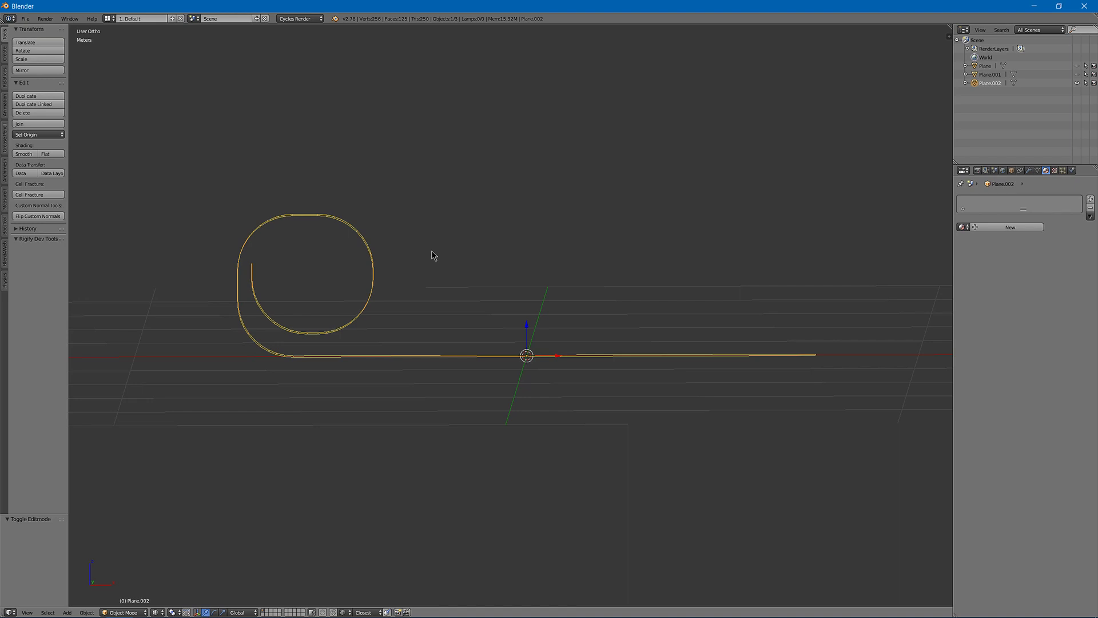
pyautogui.moveTo(432, 255)
pyautogui.mouseDown(button='middle')
pyautogui.moveTo(348, 265)
pyautogui.moveTo(375, 260)
pyautogui.moveTo(443, 291)
pyautogui.mouseUp(button='middle')
pyautogui.press('z')
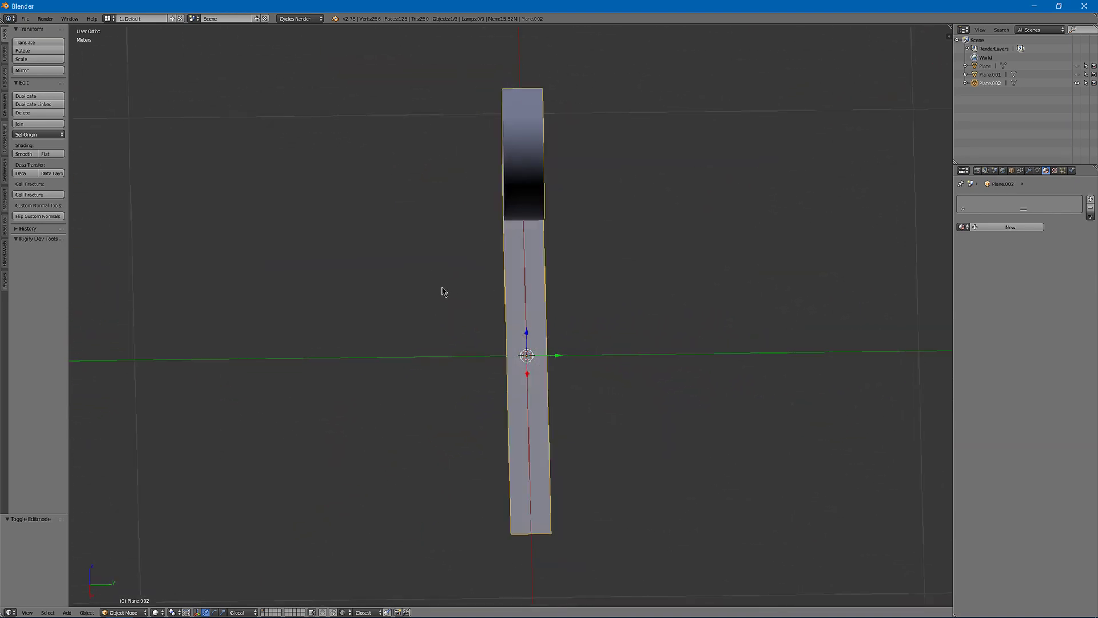
pyautogui.press('Tab')
pyautogui.press('a')
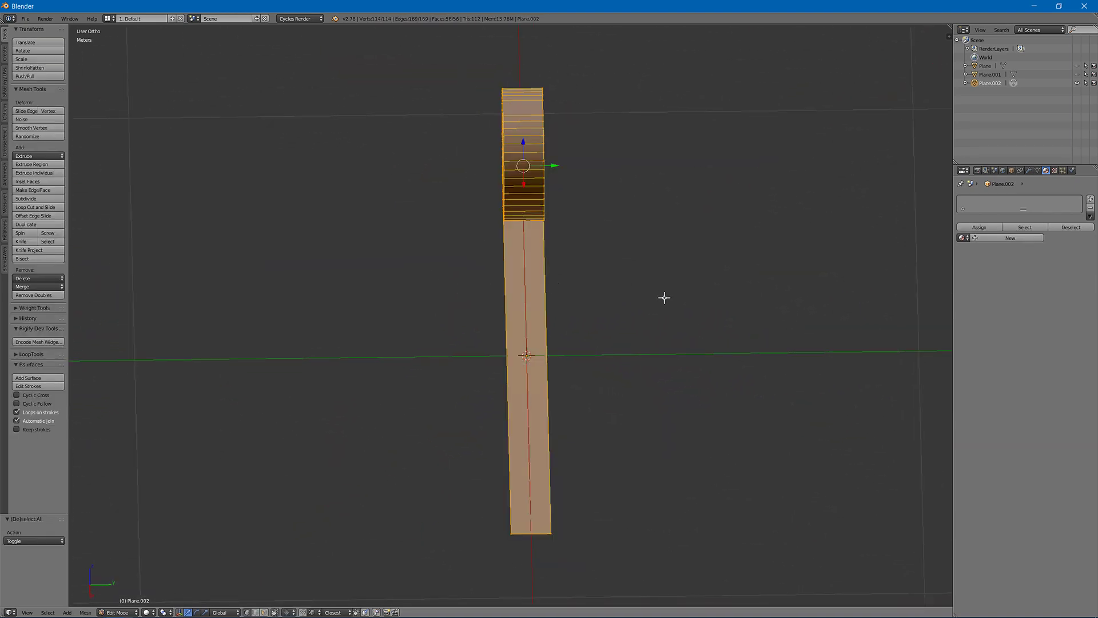
pyautogui.moveTo(664, 297); pyautogui.dragTo(185, 320, button='middle')
pyautogui.press('Tab')
pyautogui.press('a')
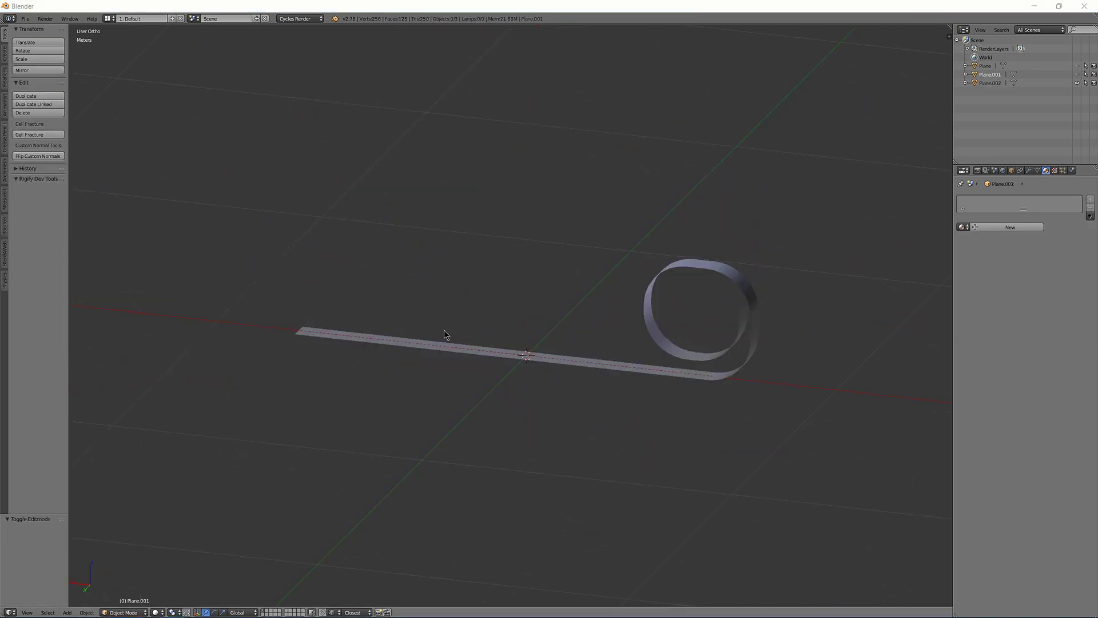
pyautogui.moveTo(578, 255); pyautogui.dragTo(637, 255, button='middle')
# Step: UV-unwrap the curled strip Plane.002
pyautogui.rightClick(652, 276)
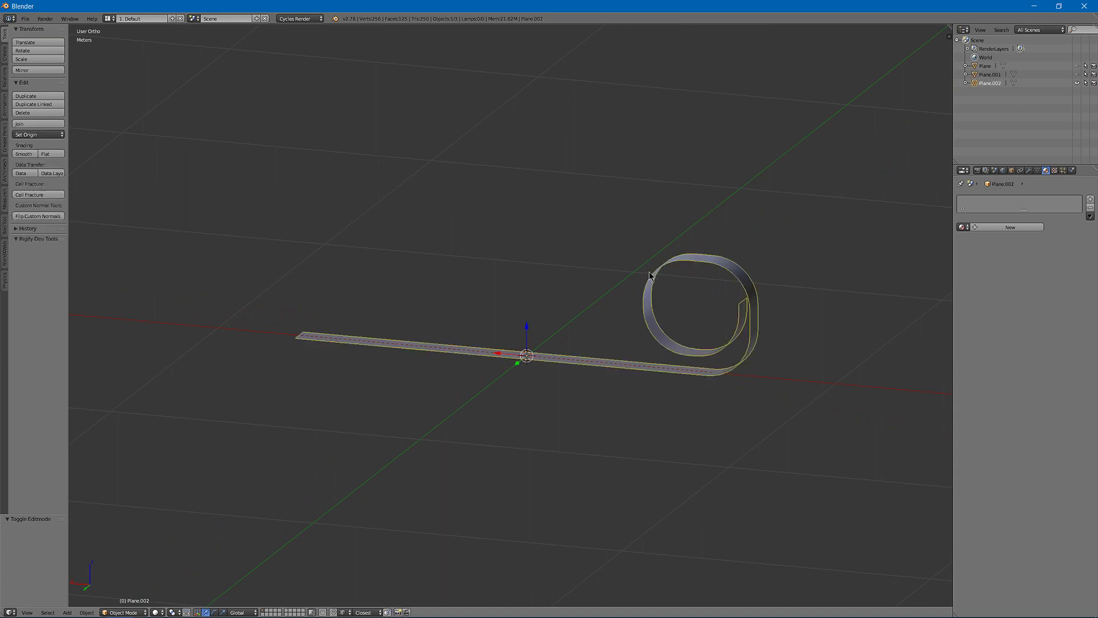
pyautogui.press('u')
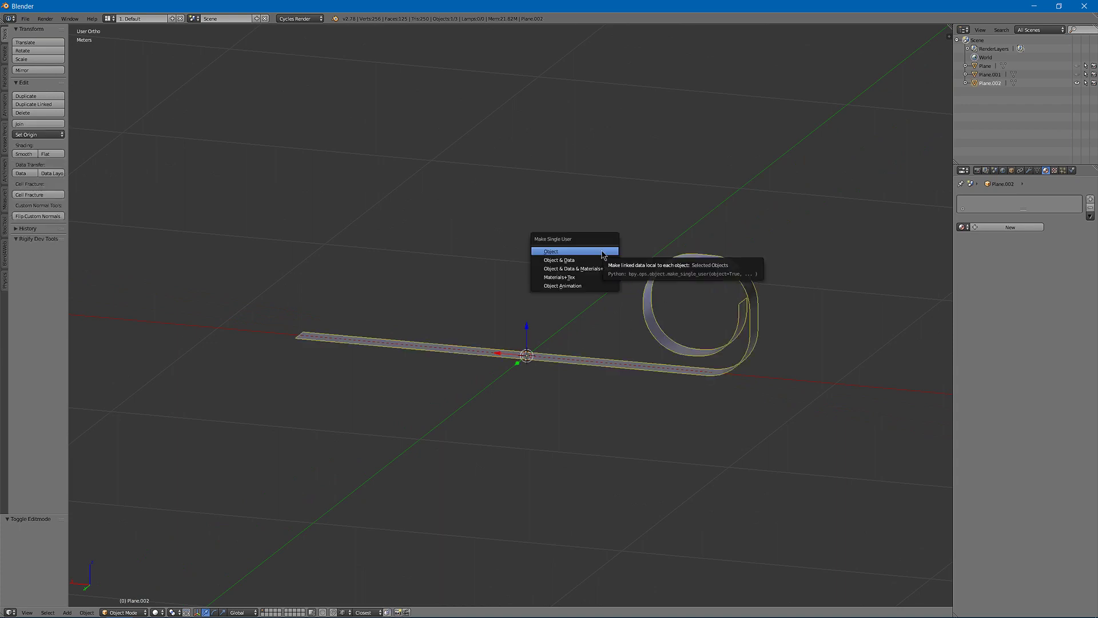
pyautogui.press('Escape')
pyautogui.press('Tab')
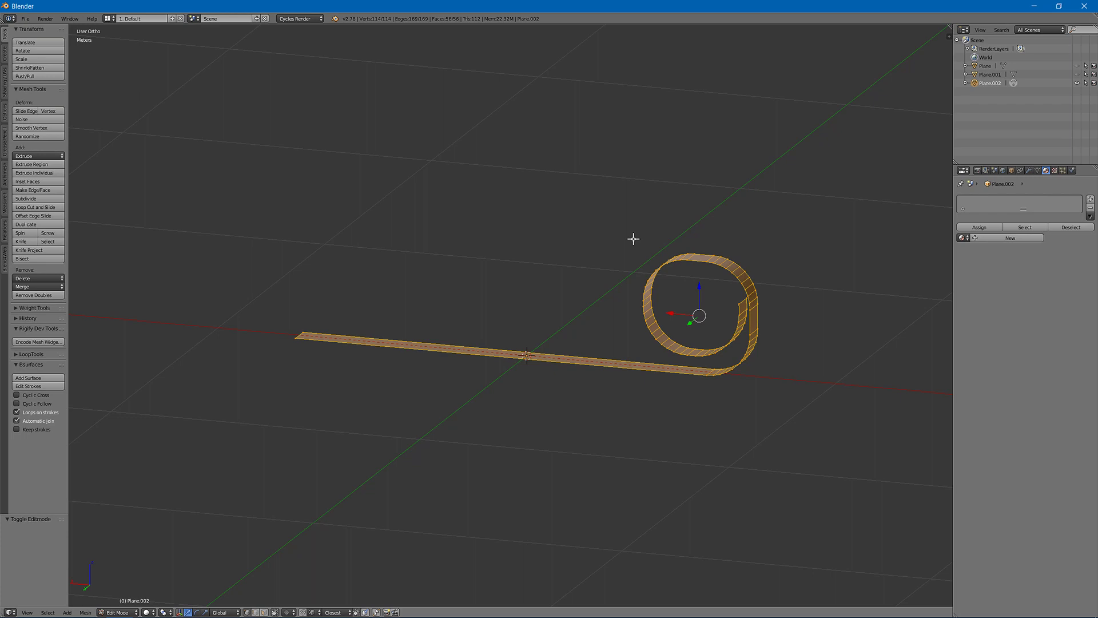
pyautogui.press('u')
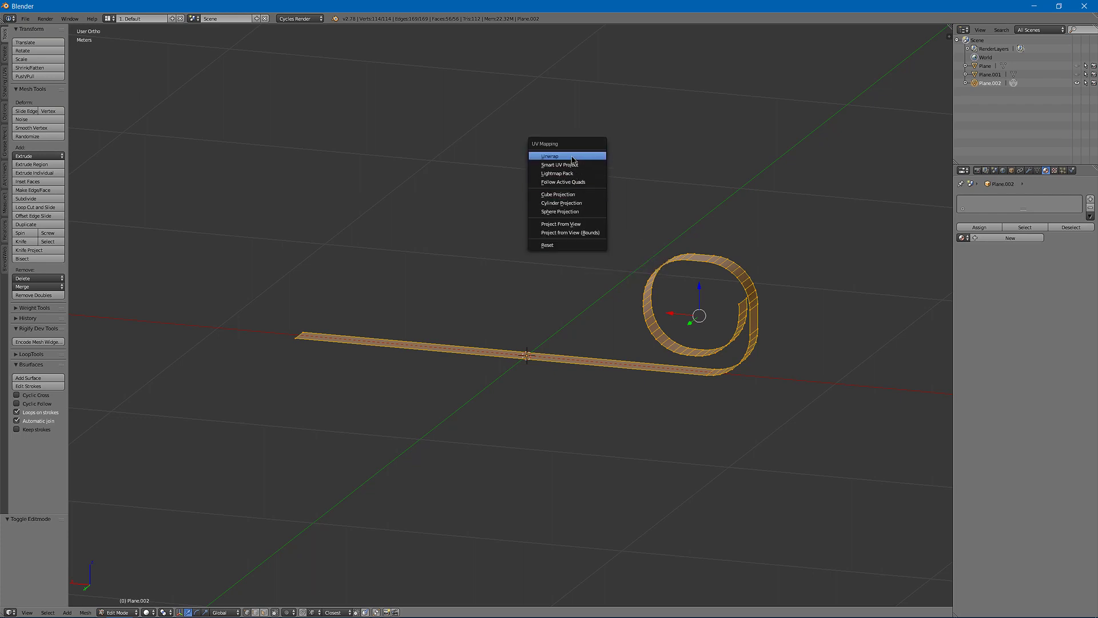
pyautogui.click(572, 157)
pyautogui.press('Tab')
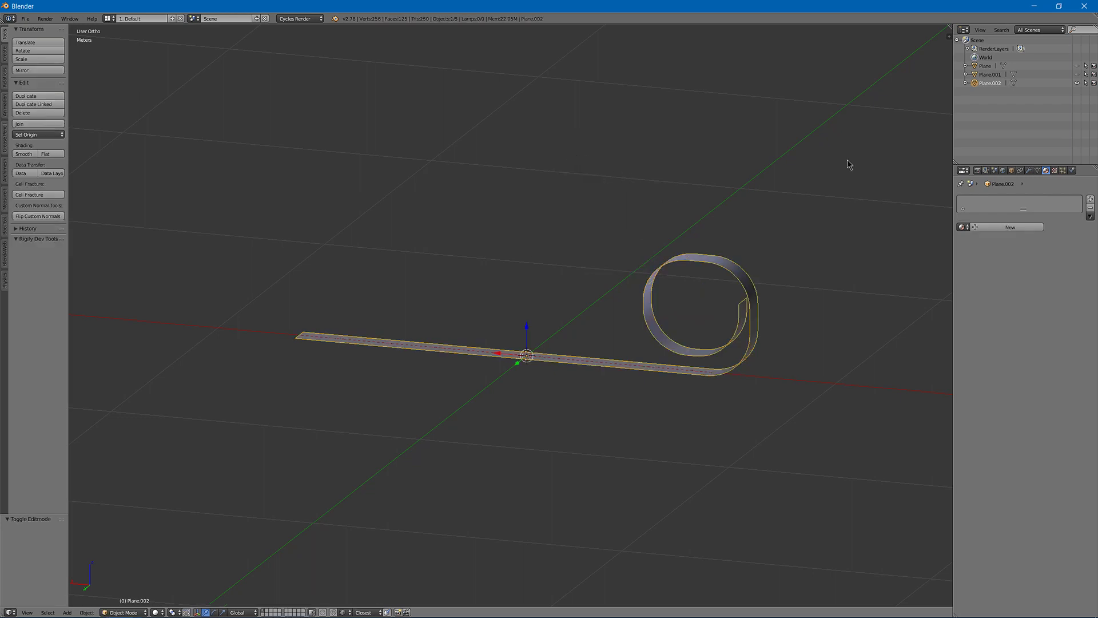
# Step: Unhide Plane.001 and Plane in the Outliner and UV-unwrap Plane.001
pyautogui.click(1000, 76)
pyautogui.click(1077, 75)
pyautogui.click(1077, 65)
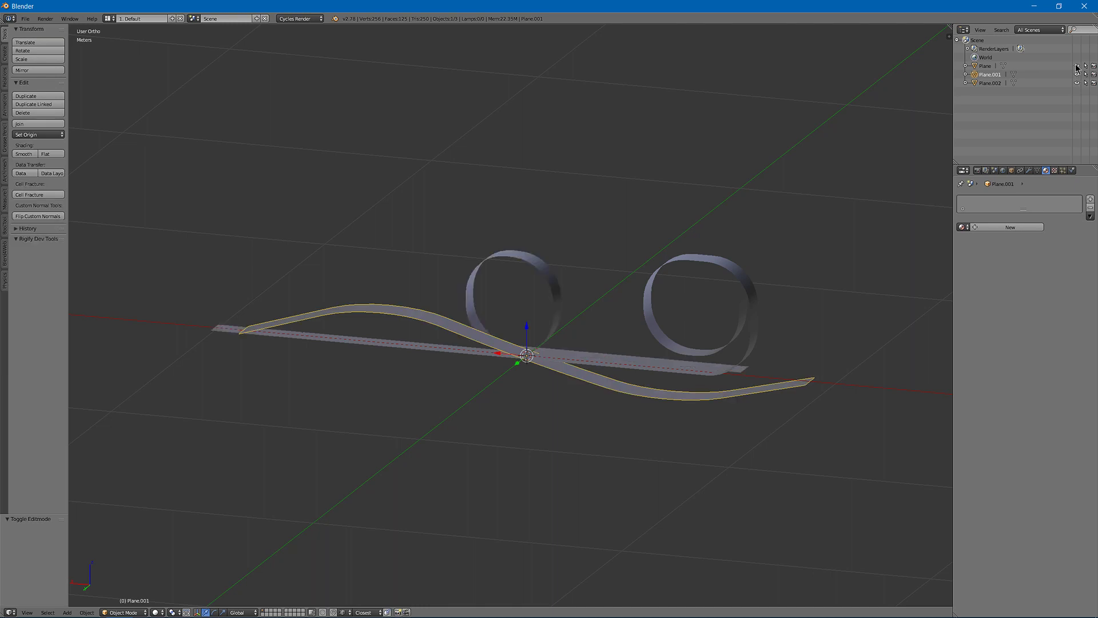
pyautogui.press('Tab')
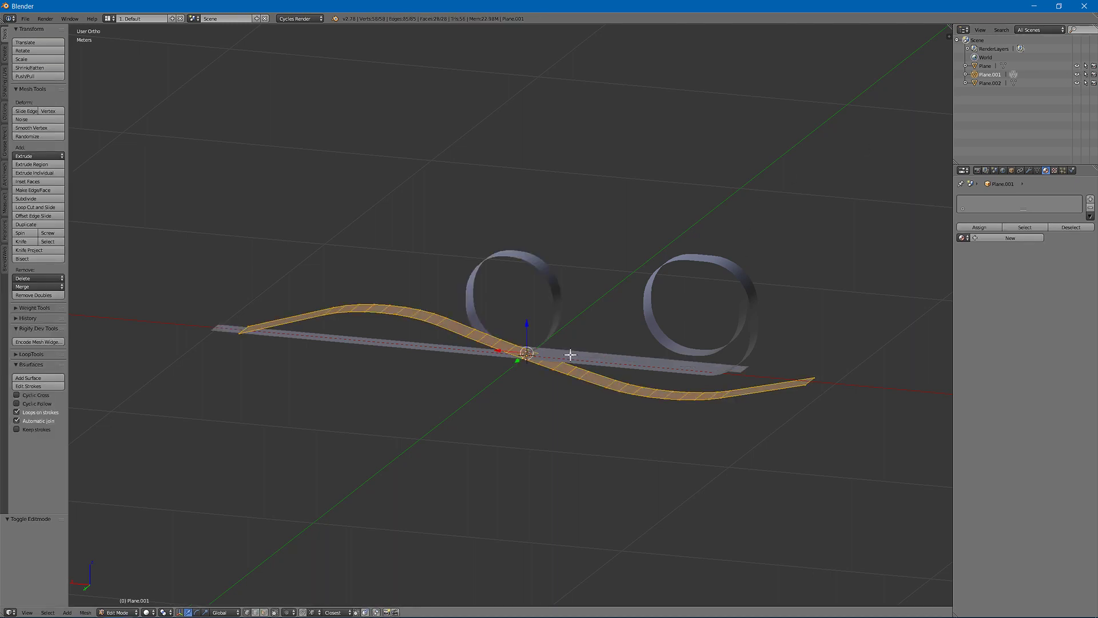
pyautogui.press('u')
pyautogui.click(571, 358)
pyautogui.press('Tab')
# Step: UV-unwrap the loop ribbon Plane and bring up the workspace layout list
pyautogui.rightClick(548, 292)
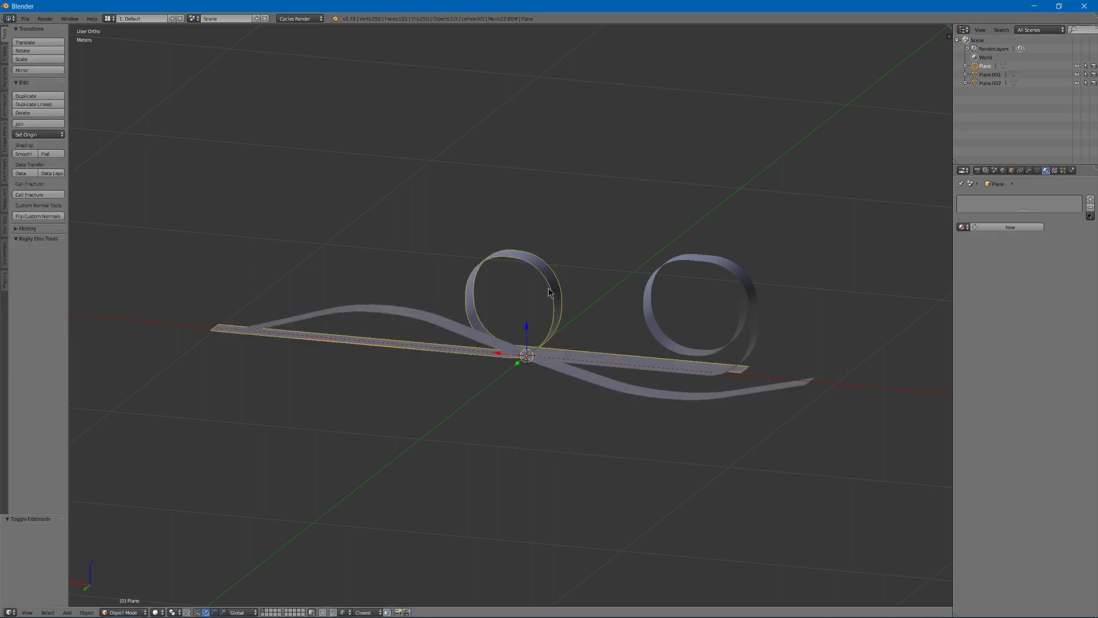
pyautogui.press('Tab')
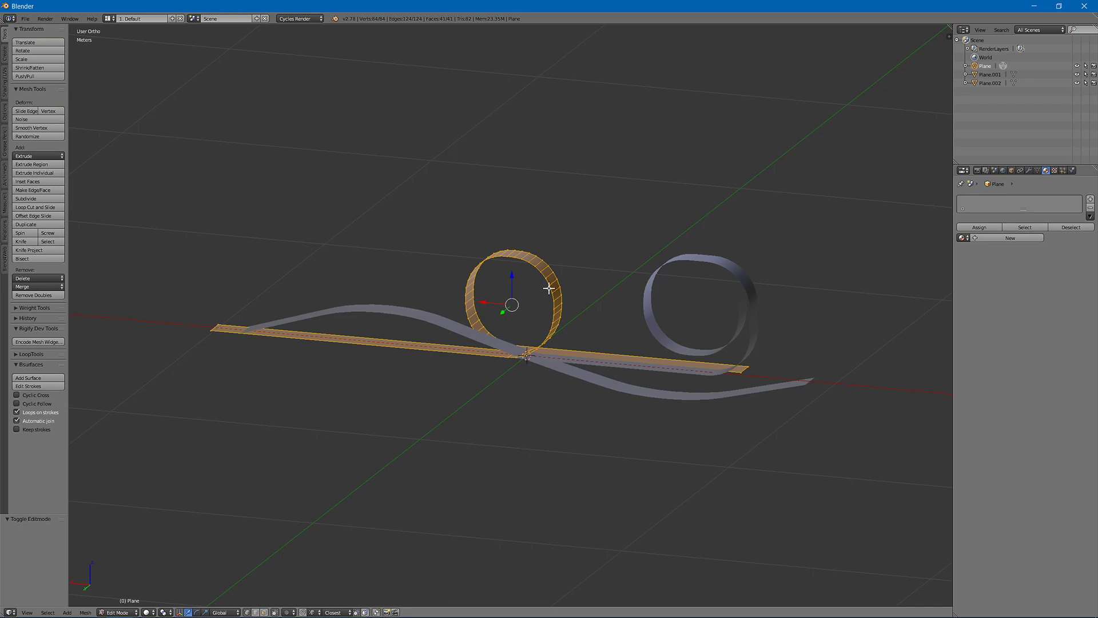
pyautogui.press('u')
pyautogui.click(548, 287)
pyautogui.press('Tab')
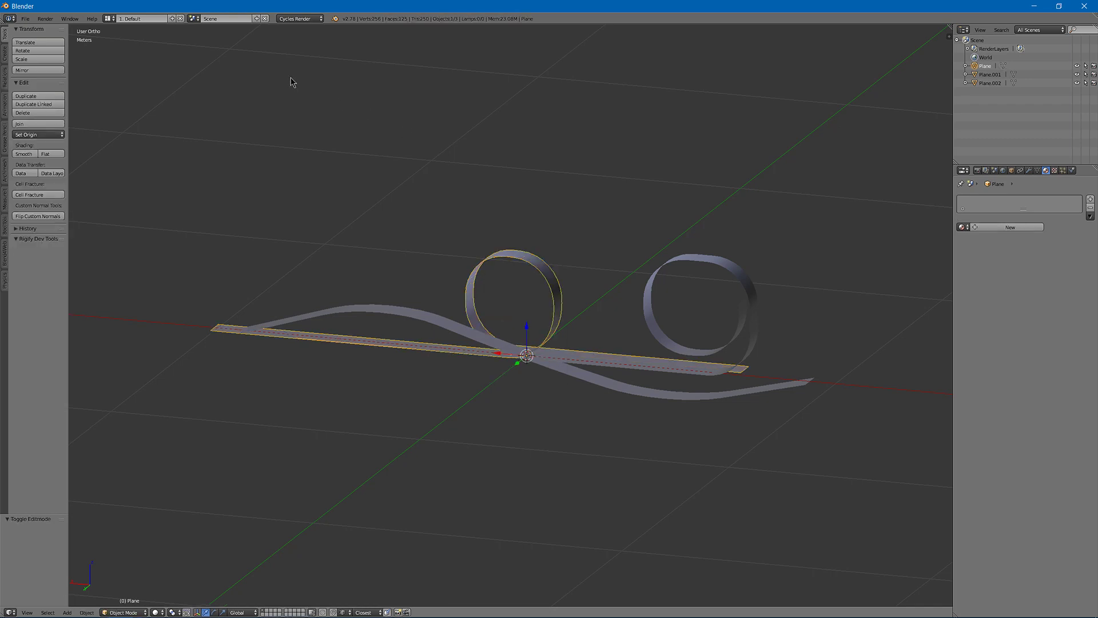
pyautogui.click(108, 19)
pyautogui.click(117, 32)
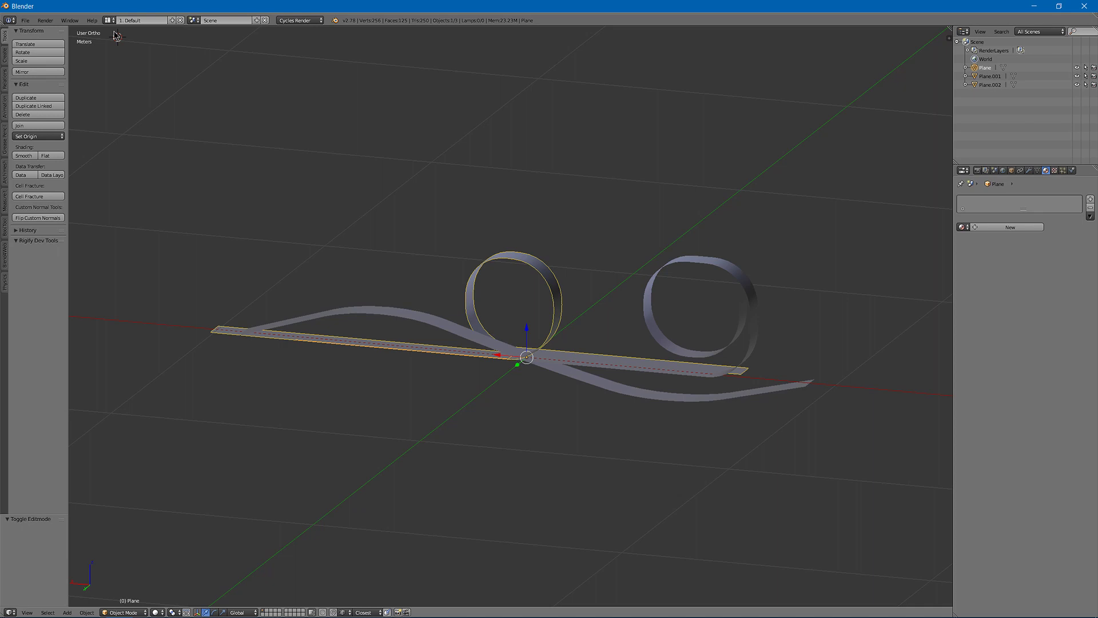
pyautogui.click(108, 18)
# Step: In the UV Editing layout, scale the UVs of Plane and Plane.001 to 0.1
pyautogui.click(118, 42)
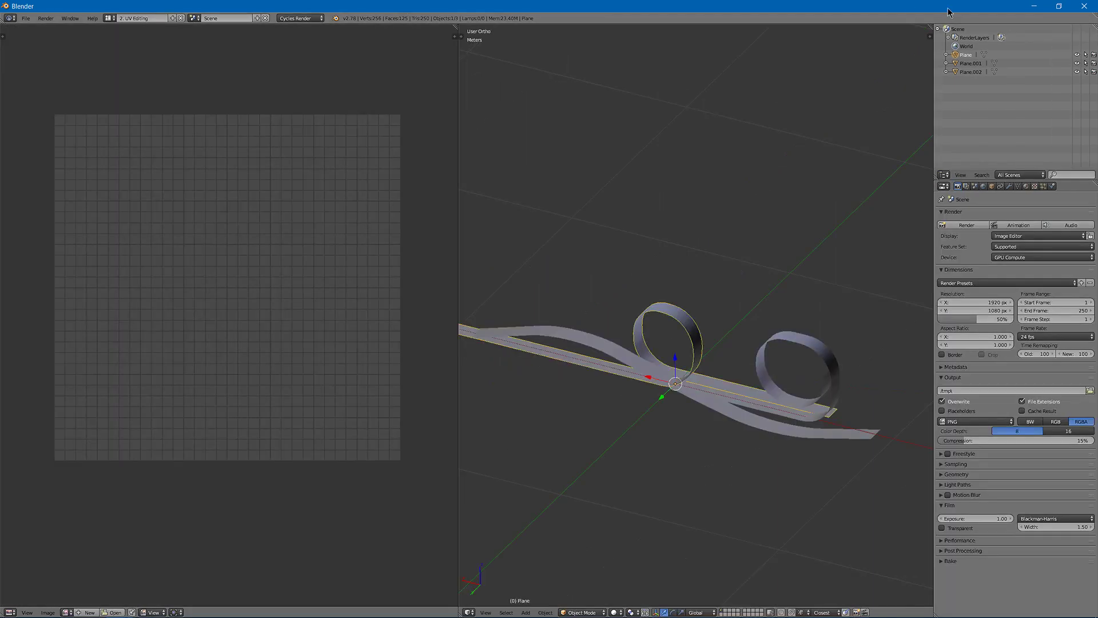
pyautogui.press('Tab')
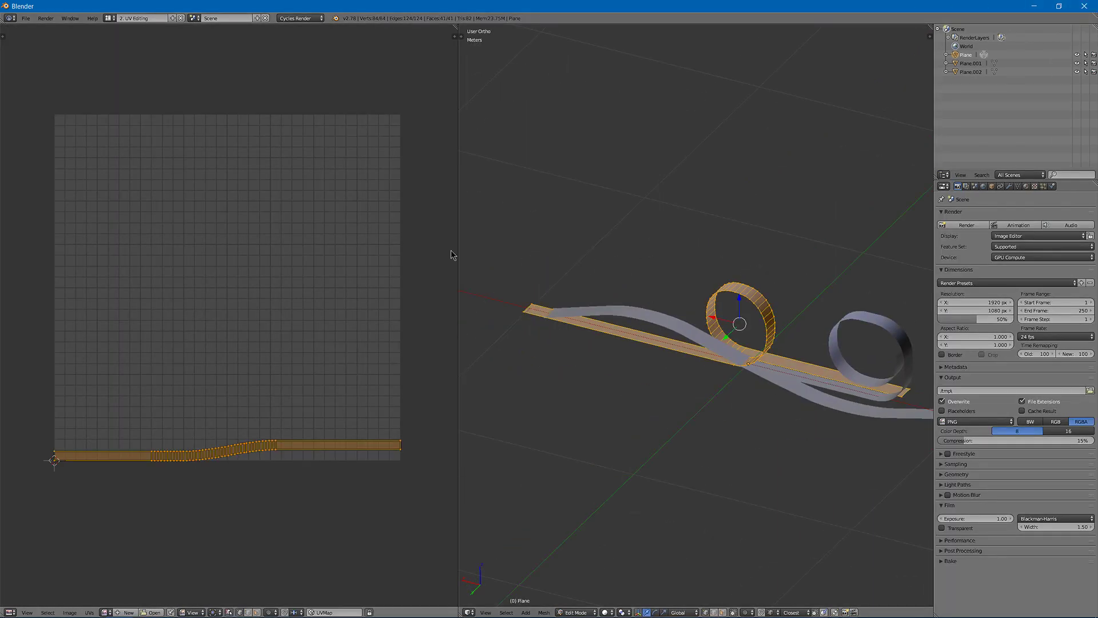
pyautogui.write('s.1')
pyautogui.press('Return')
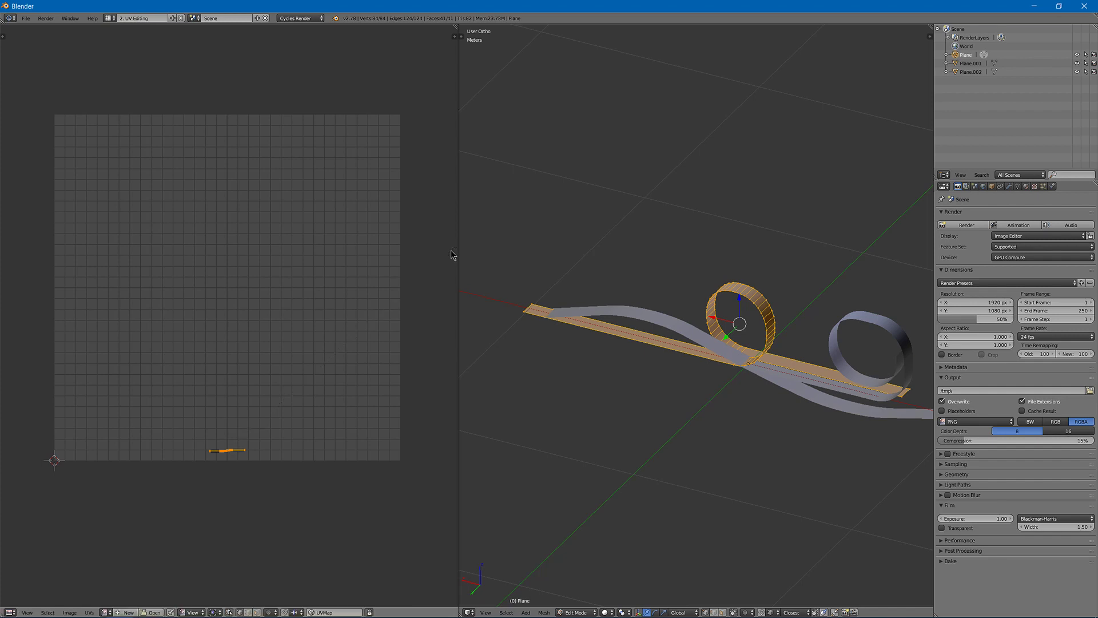
pyautogui.press('Tab')
pyautogui.rightClick(627, 308)
pyautogui.press('Tab')
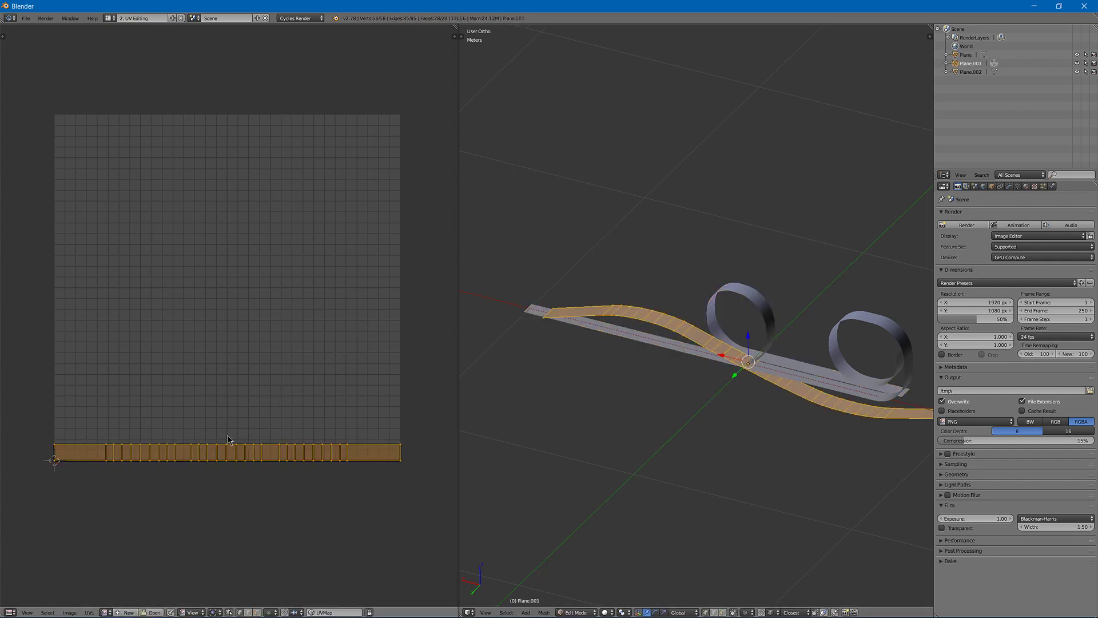
pyautogui.write('s.1')
pyautogui.press('Return')
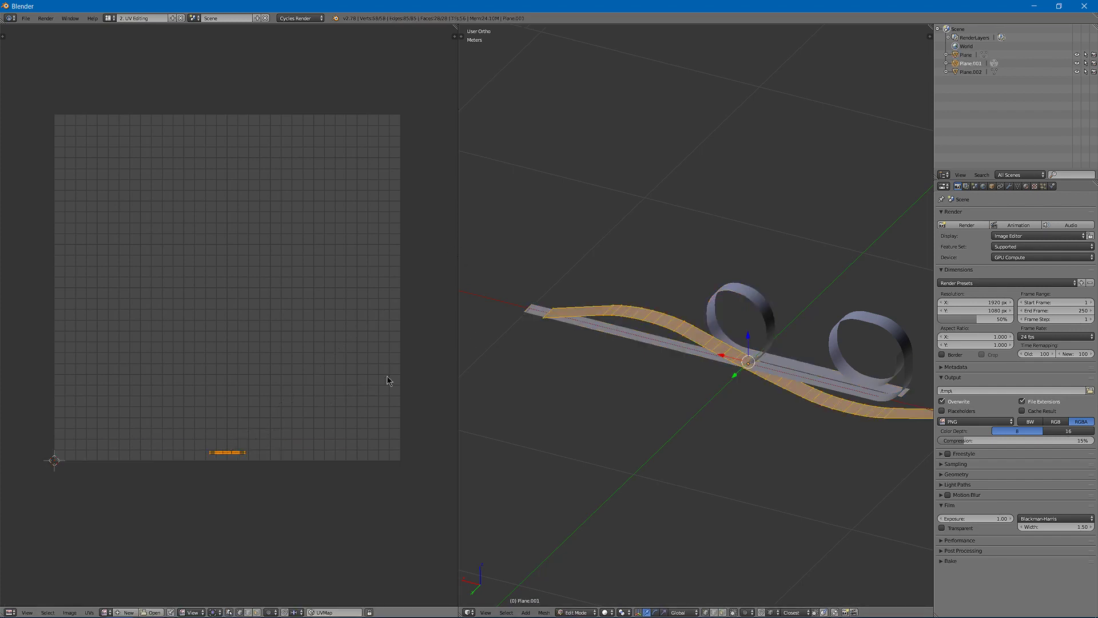
pyautogui.press('Tab')
# Step: Scale Plane.002's UVs to 0.1 as well
pyautogui.rightClick(850, 324)
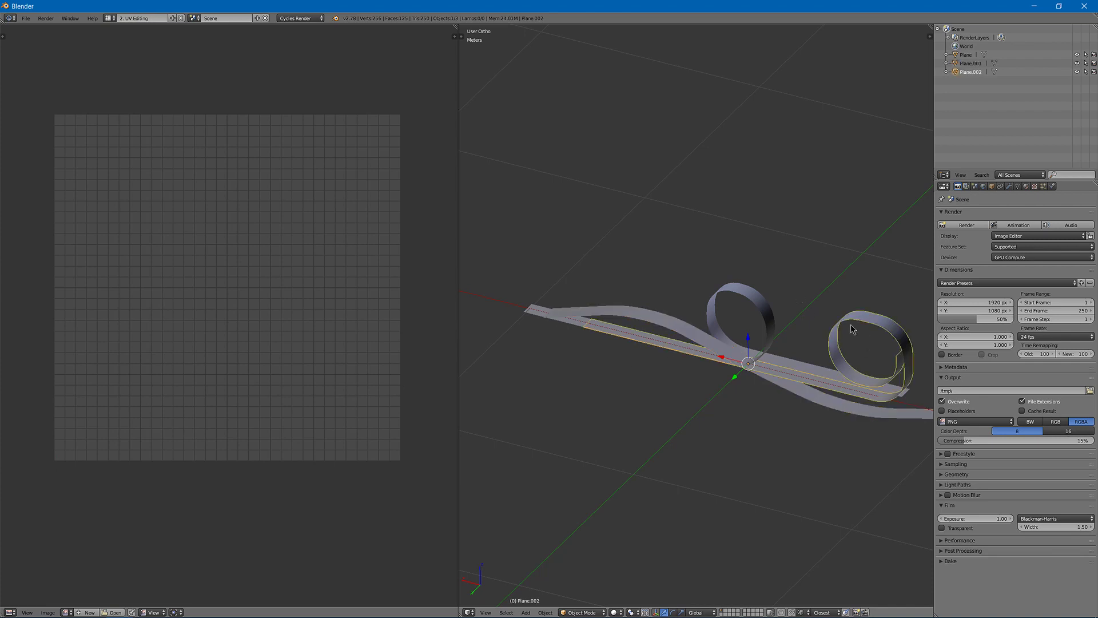
pyautogui.press('Tab')
pyautogui.write('s.1')
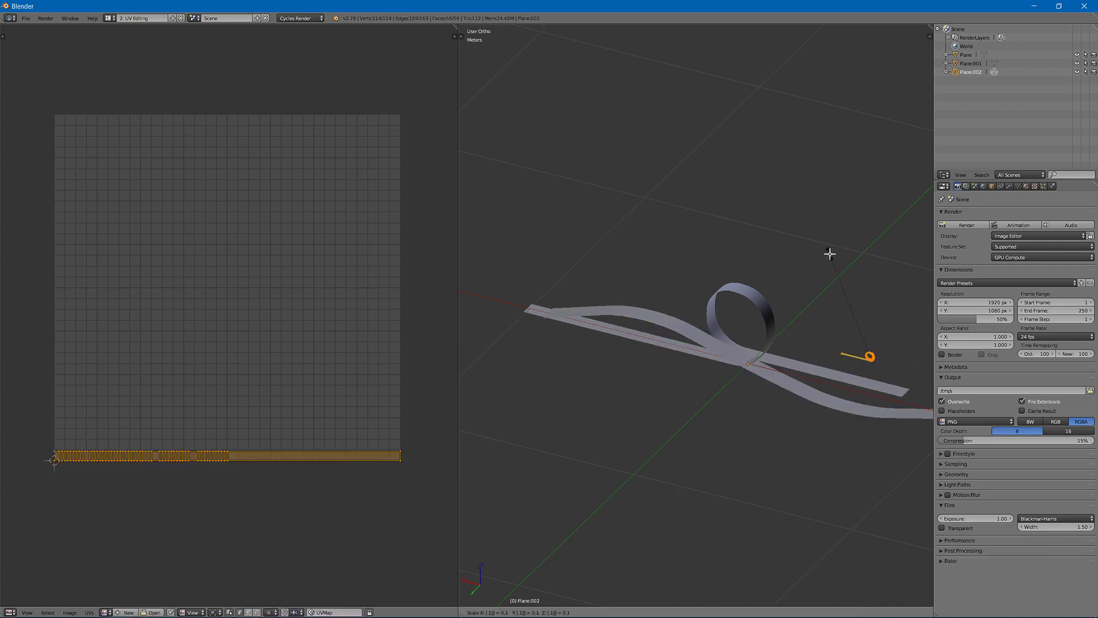
pyautogui.press('Escape')
pyautogui.write('s')
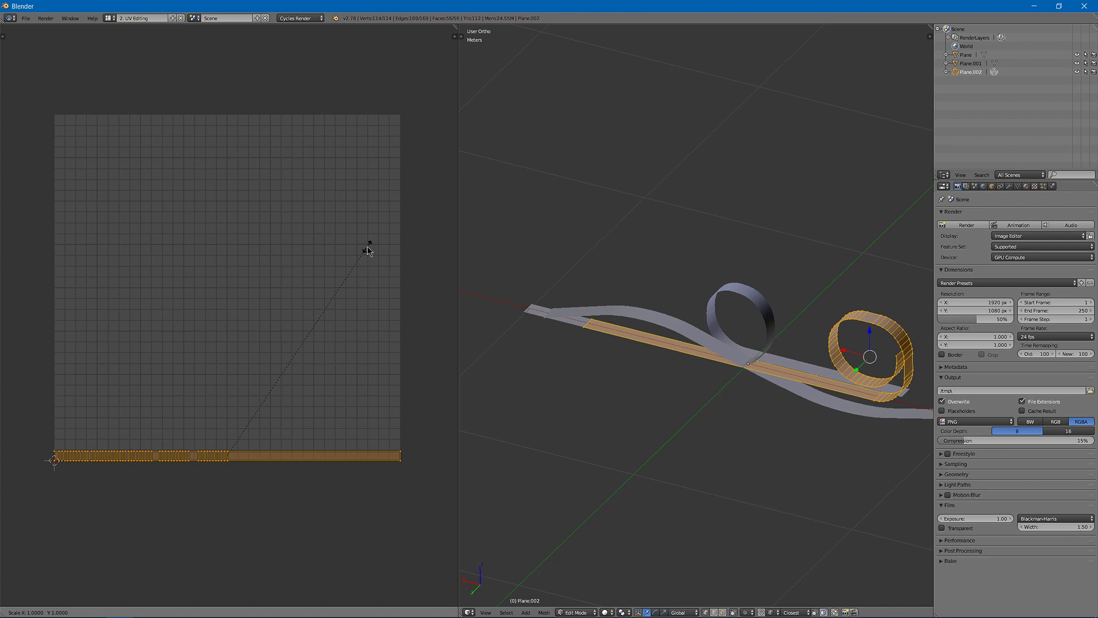
pyautogui.write('.1')
pyautogui.press('Return')
pyautogui.press('Tab')
# Step: Select all three strips Plane, Plane.001 and Plane.002 together
pyautogui.rightClick(747, 296)
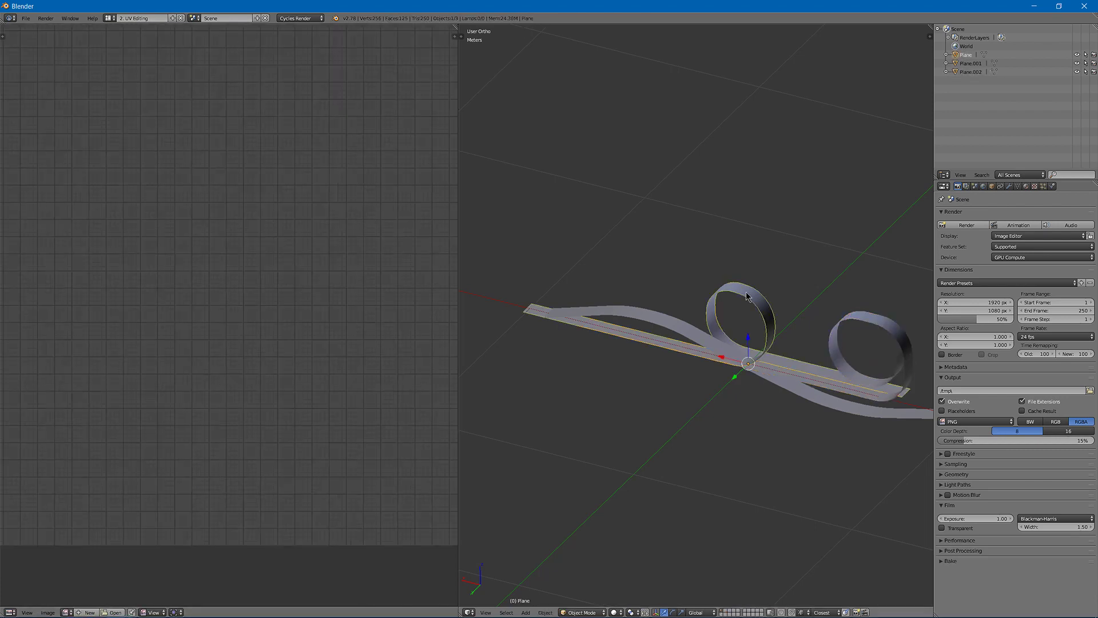
pyautogui.keyDown('shift'); pyautogui.rightClick(668, 310); pyautogui.keyUp('shift')
pyautogui.press('g')
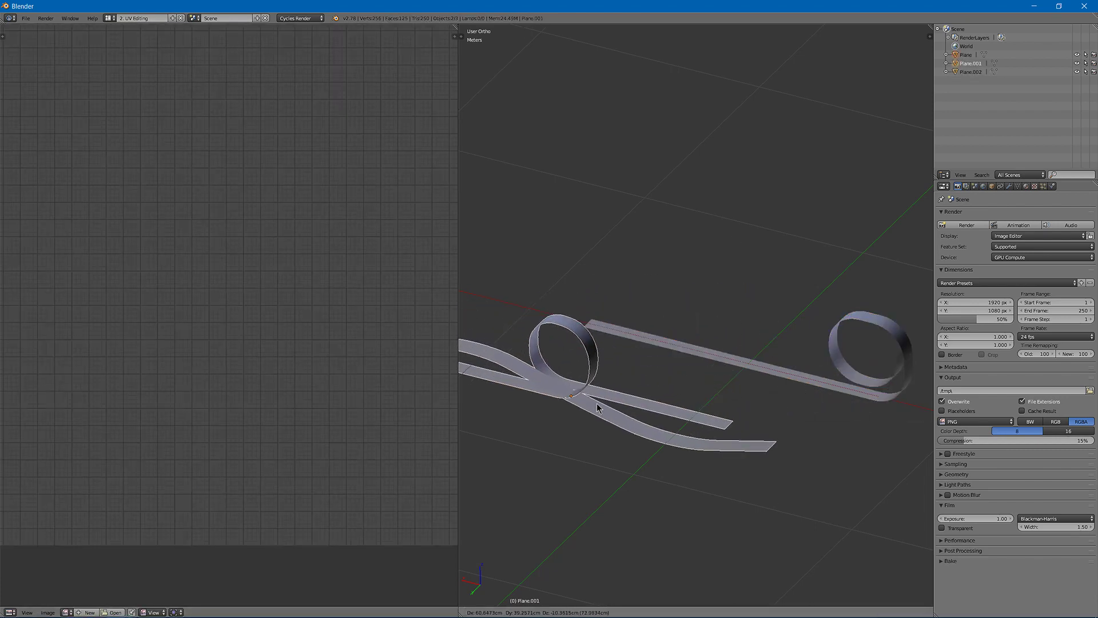
pyautogui.press('Escape')
pyautogui.keyDown('shift'); pyautogui.rightClick(840, 333); pyautogui.keyUp('shift')
pyautogui.press('g')
pyautogui.press('Escape')
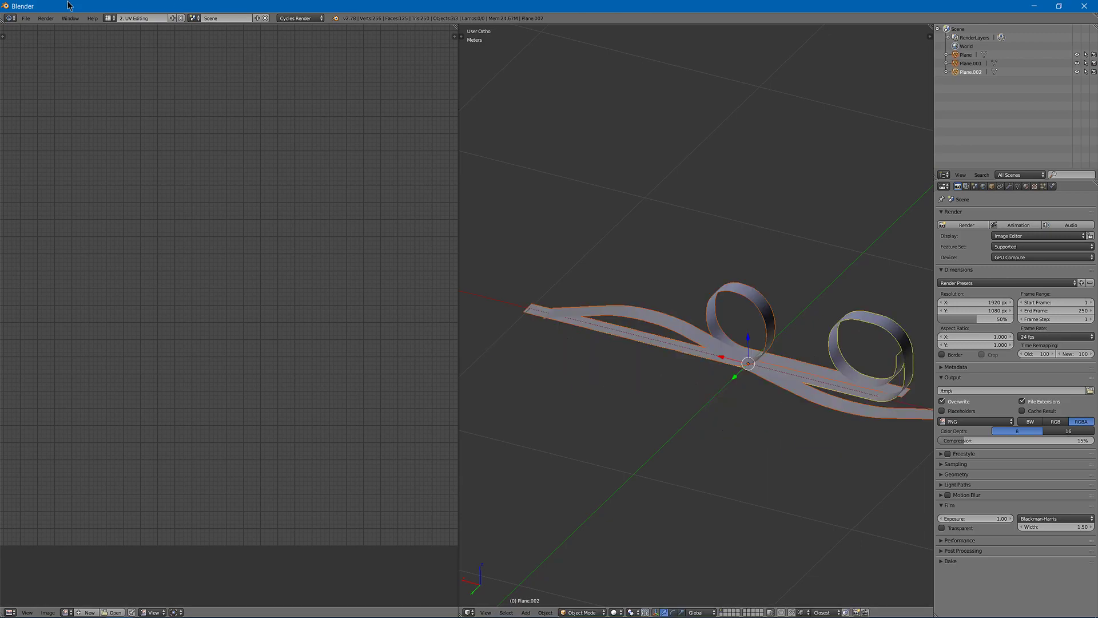
# Step: Import the three smWindLine meshes into the WindLines folder via FBX Import Options
pyautogui.click(25, 18)
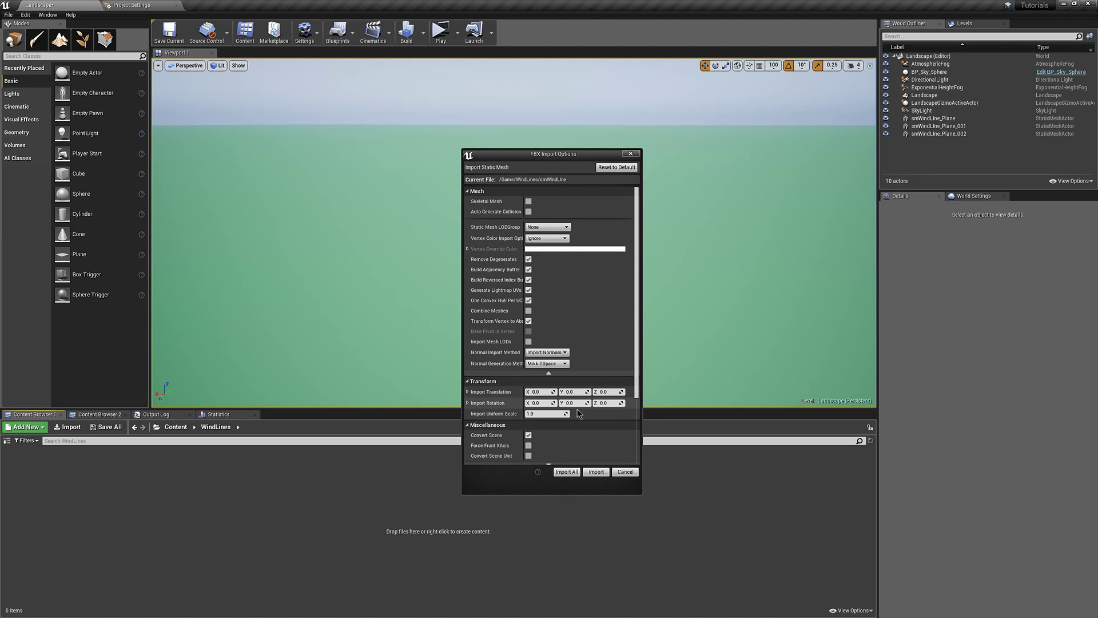
pyautogui.click(596, 472)
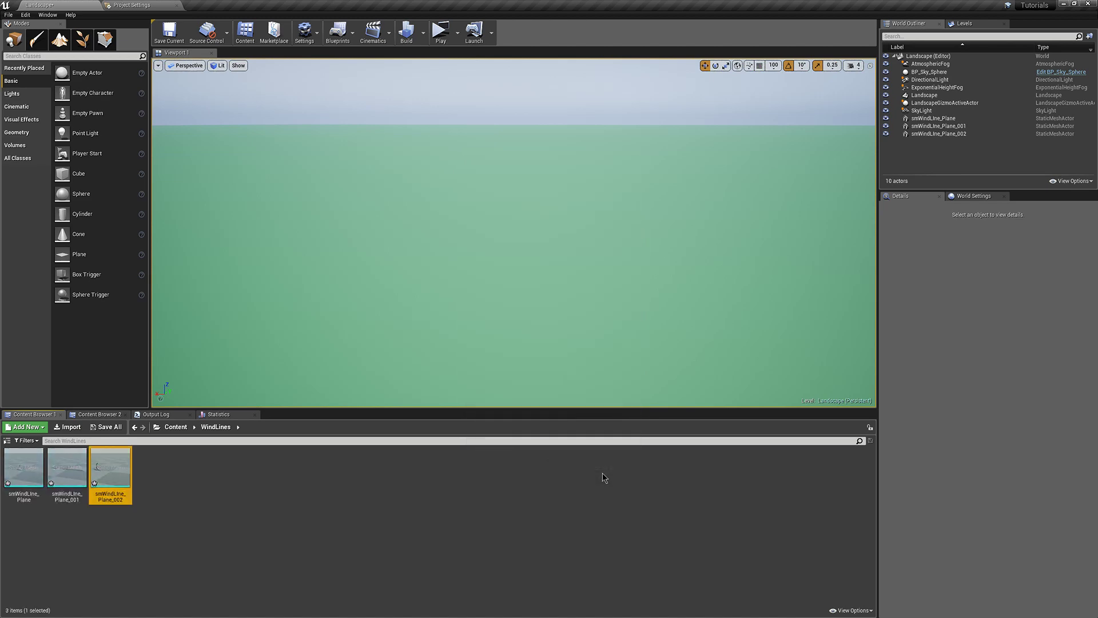
pyautogui.rightClick(212, 493)
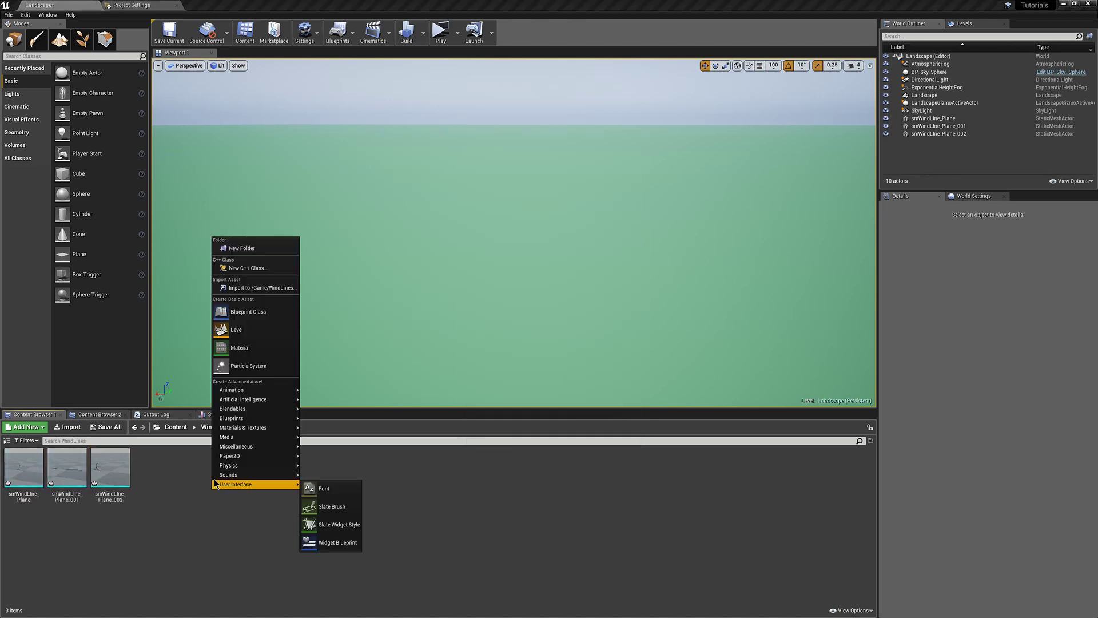
# Step: Create a new material named mWindlines in the WindLines folder
pyautogui.click(261, 345)
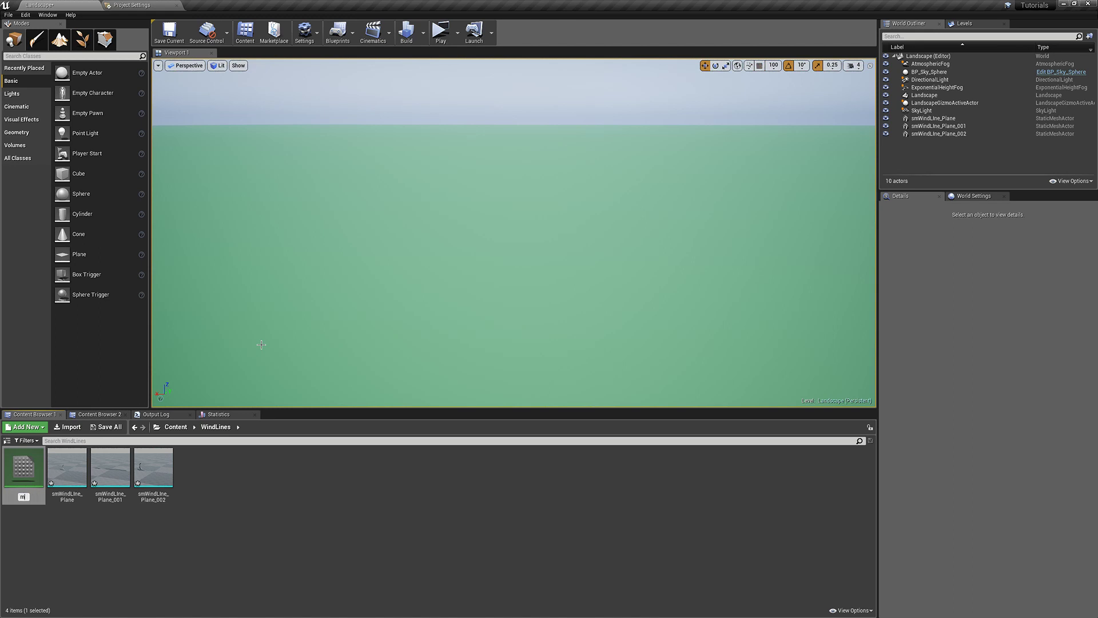
pyautogui.write('mWindlines')
pyautogui.press('Return')
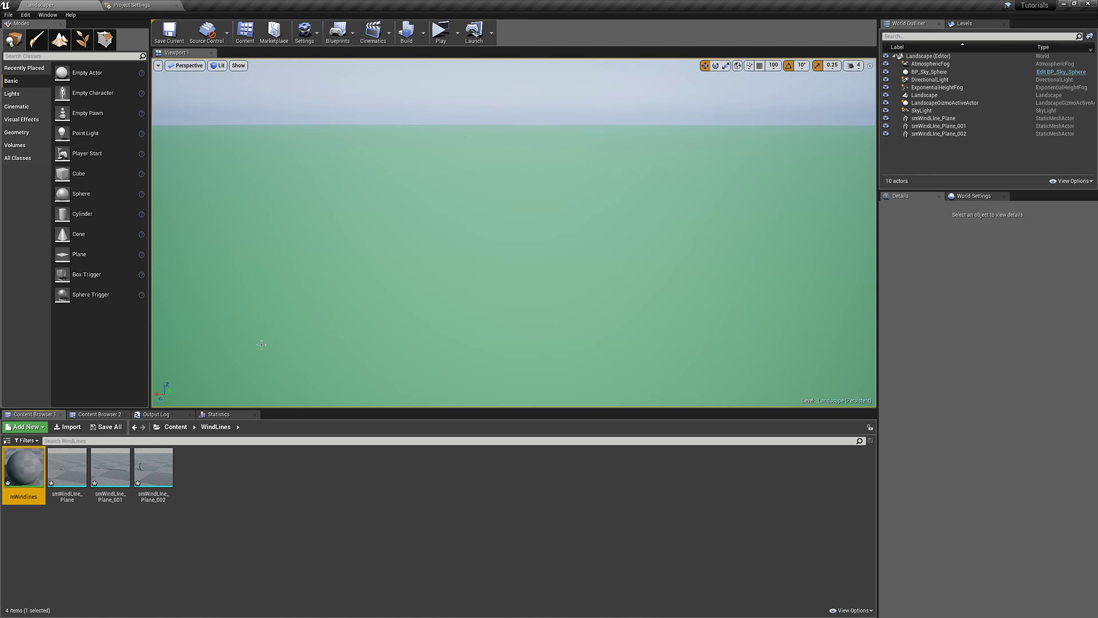
# Step: Inspect smWindLine_Plane, smWindLine_Plane_001 and smWindLine_Plane_002 in the Static Mesh Editor
pyautogui.doubleClick(67, 468)
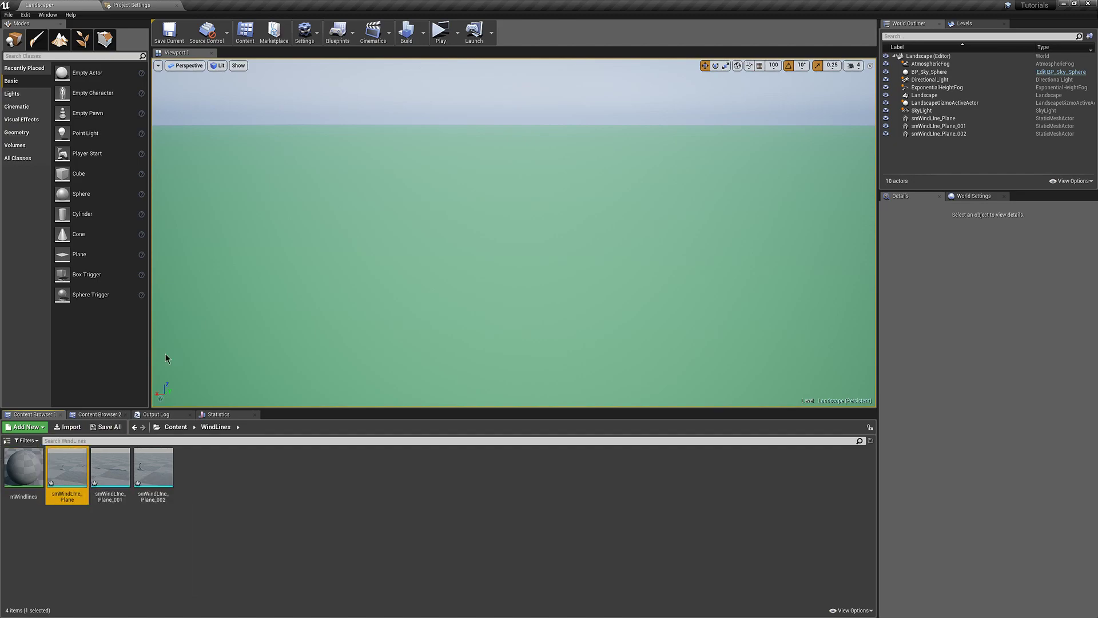
pyautogui.click(973, 105)
pyautogui.click(40, 5)
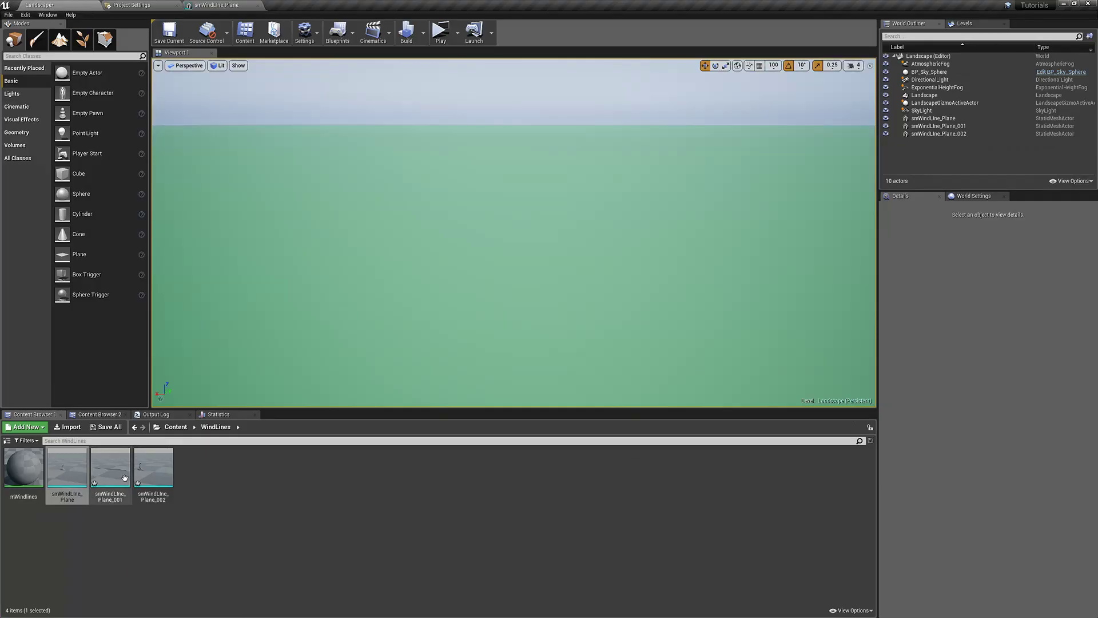
pyautogui.doubleClick(110, 468)
pyautogui.click(40, 5)
pyautogui.doubleClick(154, 468)
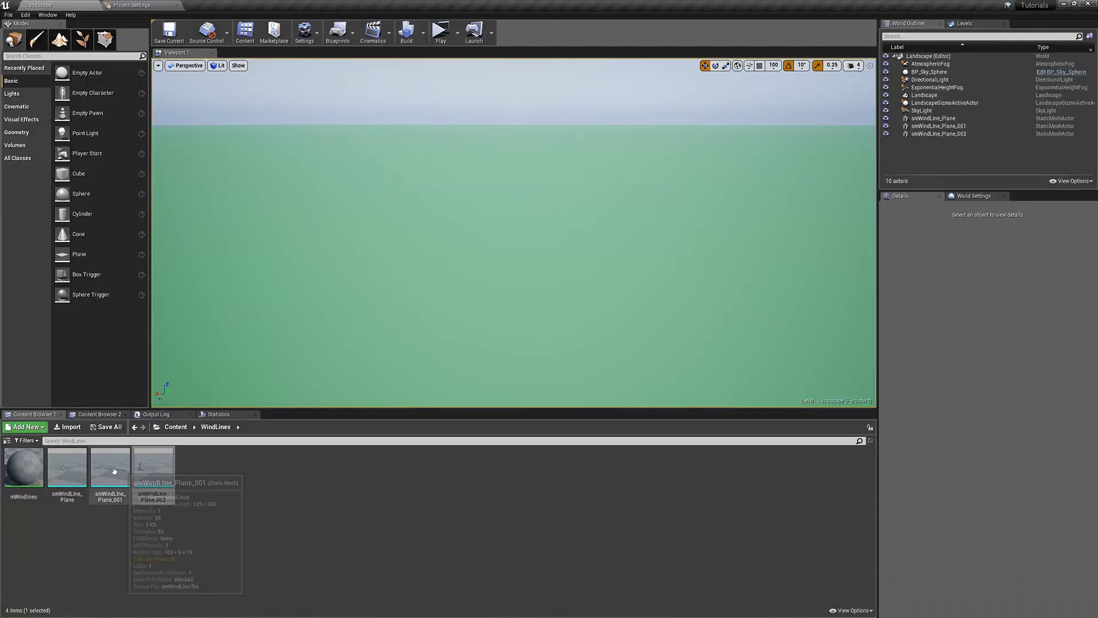
# Step: Place smWindLine_Plane, smWindLine_Plane_001 and smWindLine_Plane_002 from the Content Browser into the level
pyautogui.moveTo(67, 468); pyautogui.dragTo(522, 222)
pyautogui.hotkey('ctrl', 'z')
pyautogui.hotkey('ctrl', 'z')
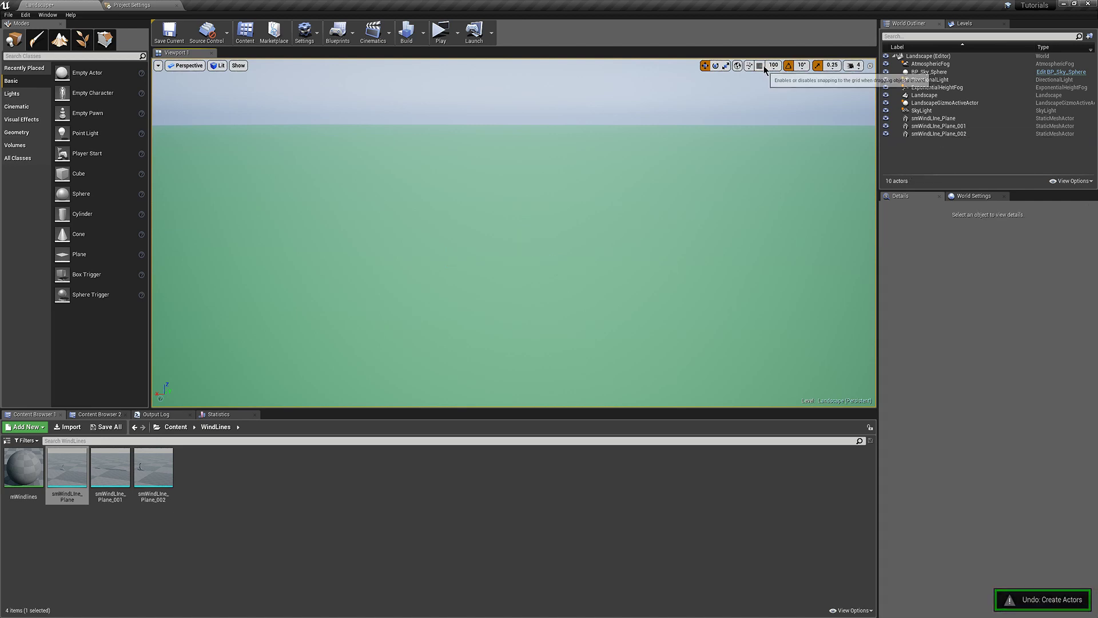
pyautogui.moveTo(67, 468); pyautogui.dragTo(428, 288)
pyautogui.moveTo(128, 479); pyautogui.dragTo(373, 341)
pyautogui.moveTo(153, 468); pyautogui.dragTo(343, 338)
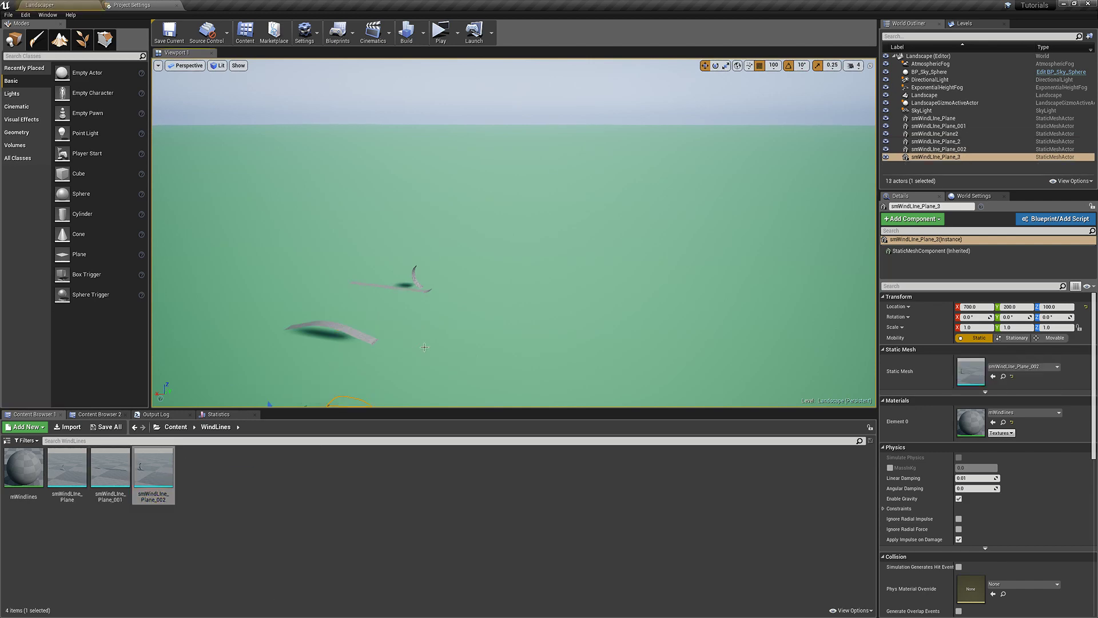
pyautogui.moveTo(446, 273); pyautogui.dragTo(445, 273, button='right')
# Step: Select the new wind-line actors and raise them to a height of 200 above the landscape
pyautogui.keyDown('ctrl'); pyautogui.click(432, 255); pyautogui.keyUp('ctrl')
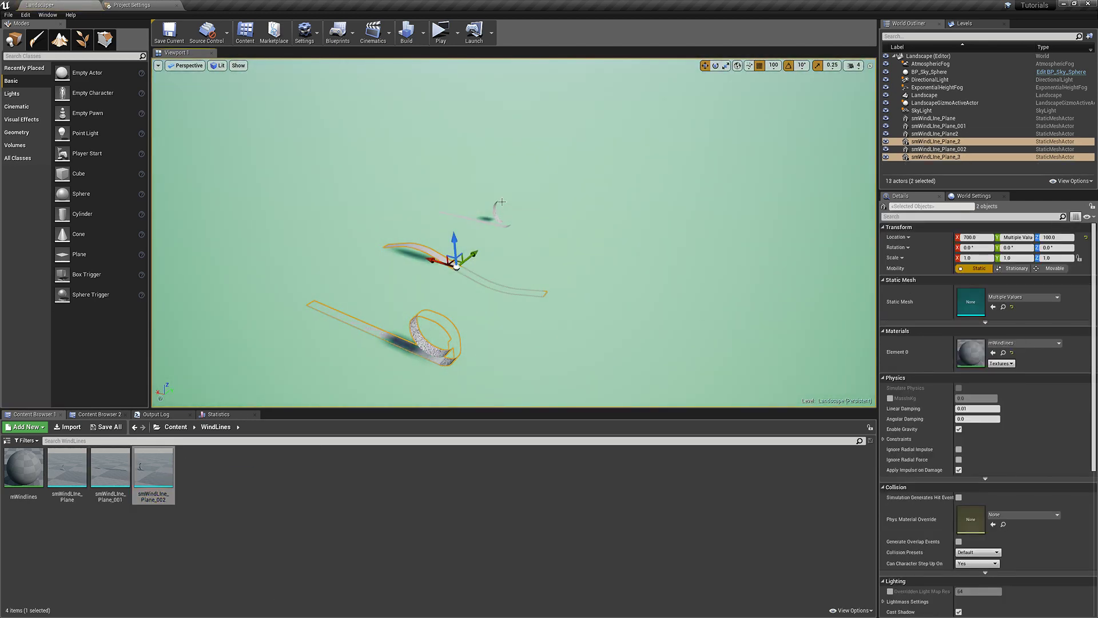
pyautogui.keyDown('ctrl'); pyautogui.click(493, 202); pyautogui.keyUp('ctrl')
pyautogui.keyDown('ctrl'); pyautogui.click(497, 206); pyautogui.keyUp('ctrl')
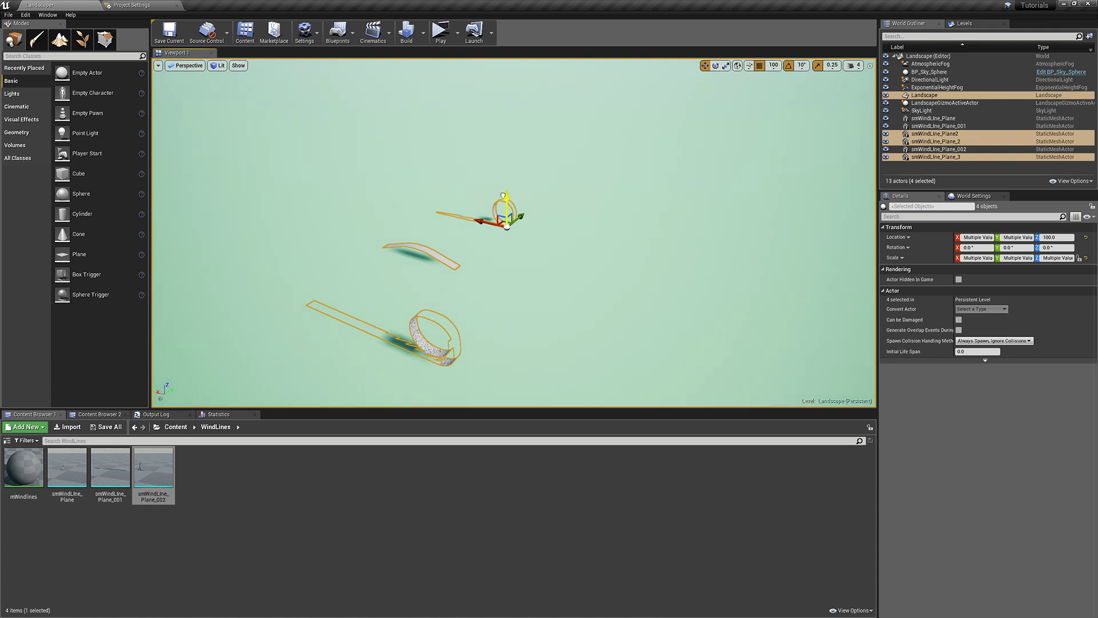
pyautogui.moveTo(503, 195); pyautogui.dragTo(506, 157)
pyautogui.moveTo(515, 188); pyautogui.dragTo(523, 224, button='right')
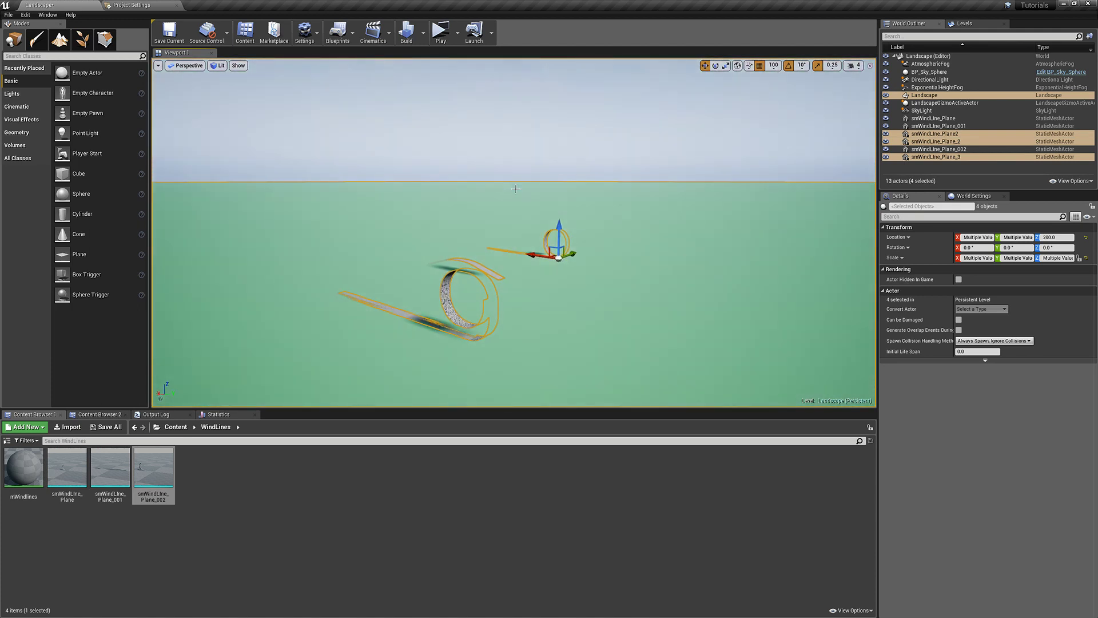
pyautogui.hotkey('ctrl', 'z')
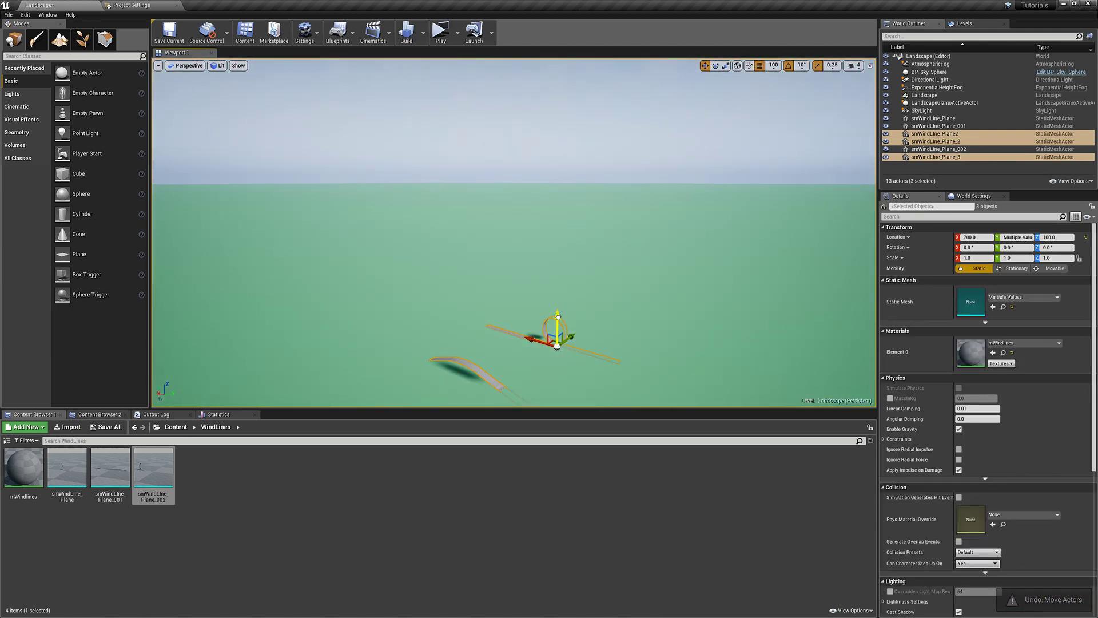
pyautogui.hotkey('ctrl', 'y')
pyautogui.click(646, 213)
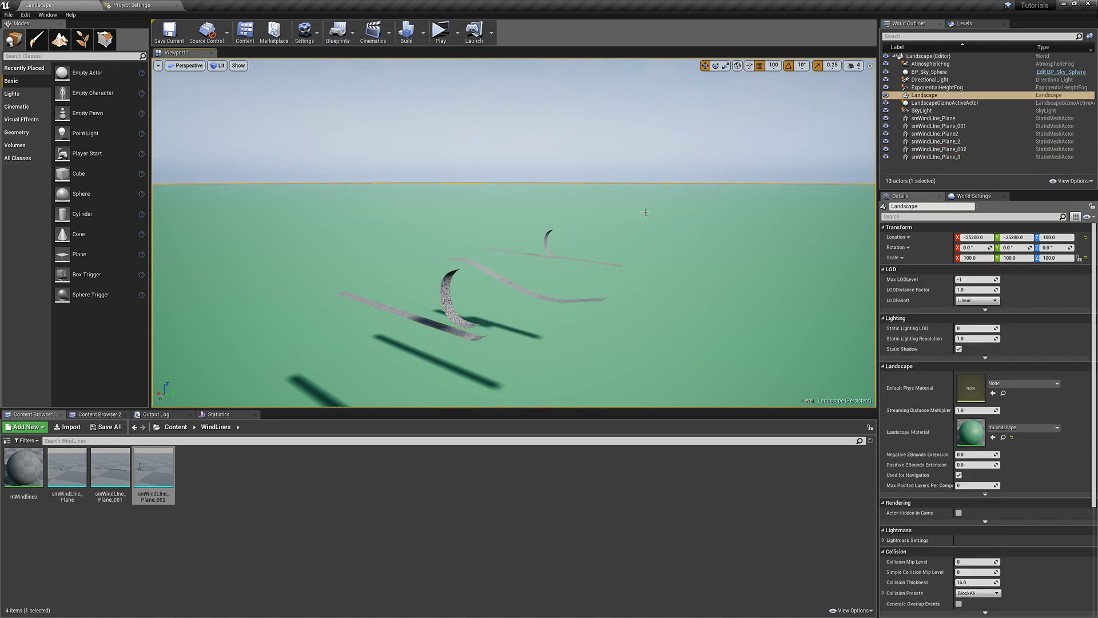
pyautogui.moveTo(647, 214); pyautogui.dragTo(423, 323, button='right')
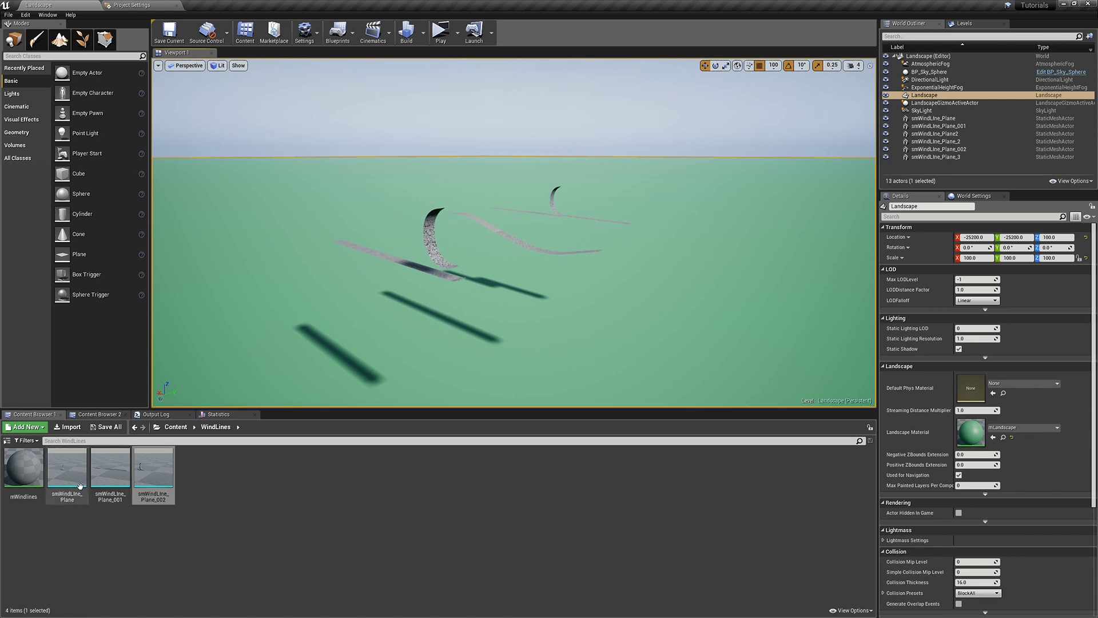
# Step: In the mWindlines material, enable Two Sided, set Shading Model to Unlit and Blend Mode to Additive
pyautogui.doubleClick(24, 466)
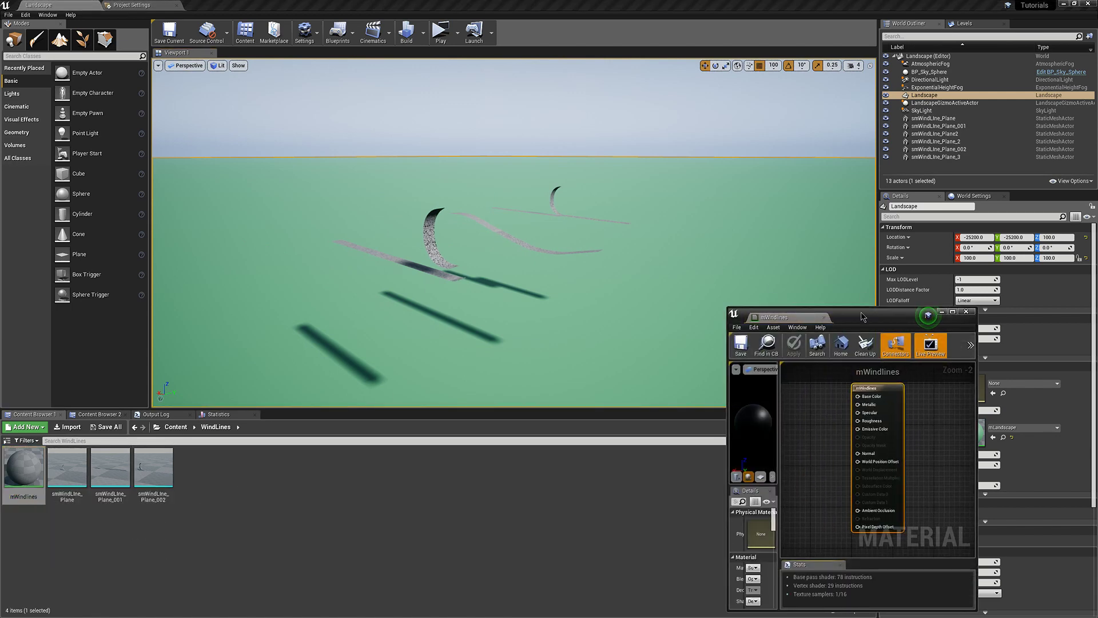
pyautogui.click(952, 311)
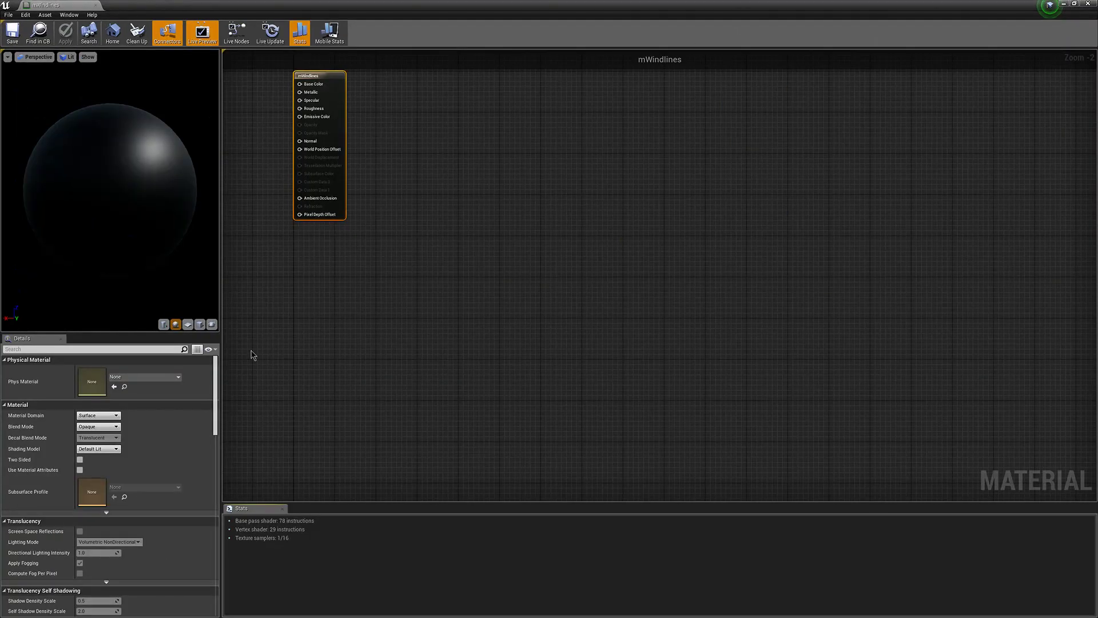
pyautogui.click(80, 459)
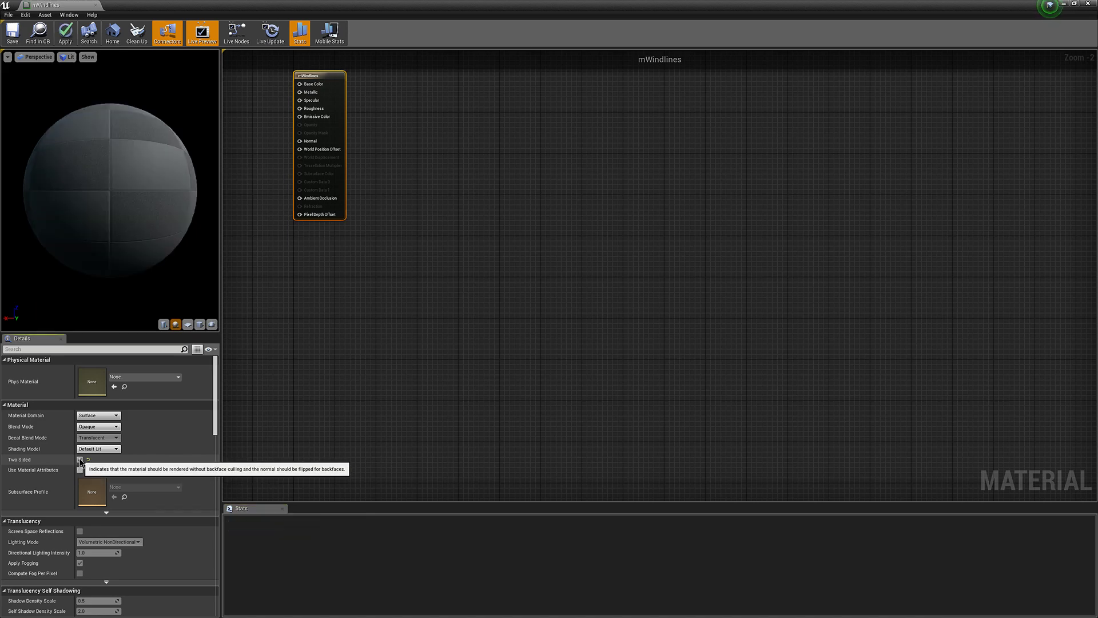
pyautogui.click(91, 449)
pyautogui.click(86, 456)
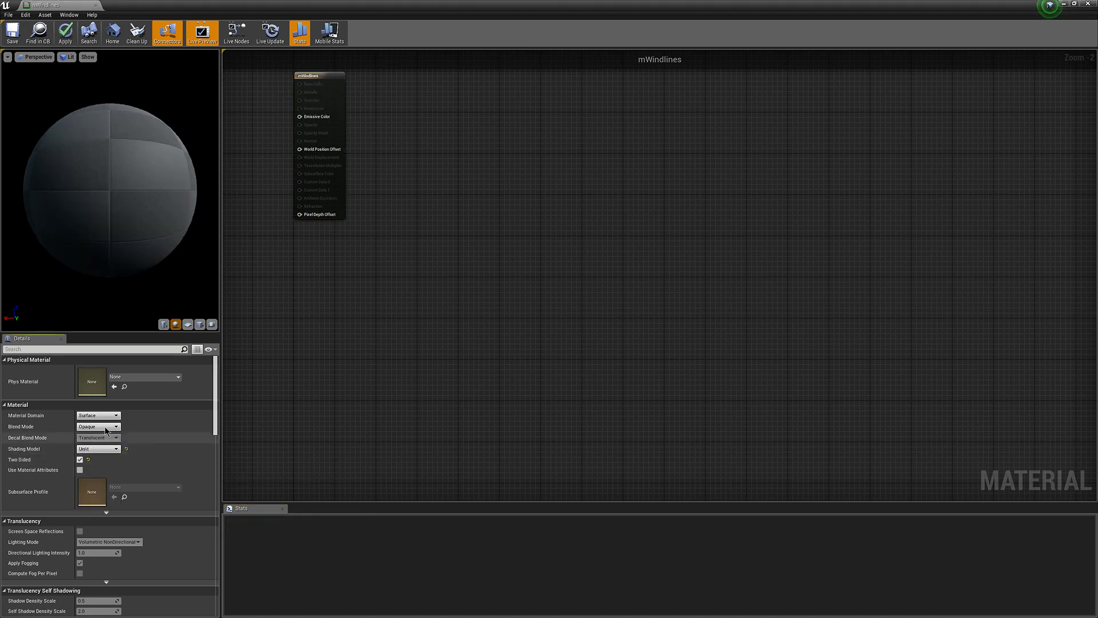
pyautogui.click(98, 427)
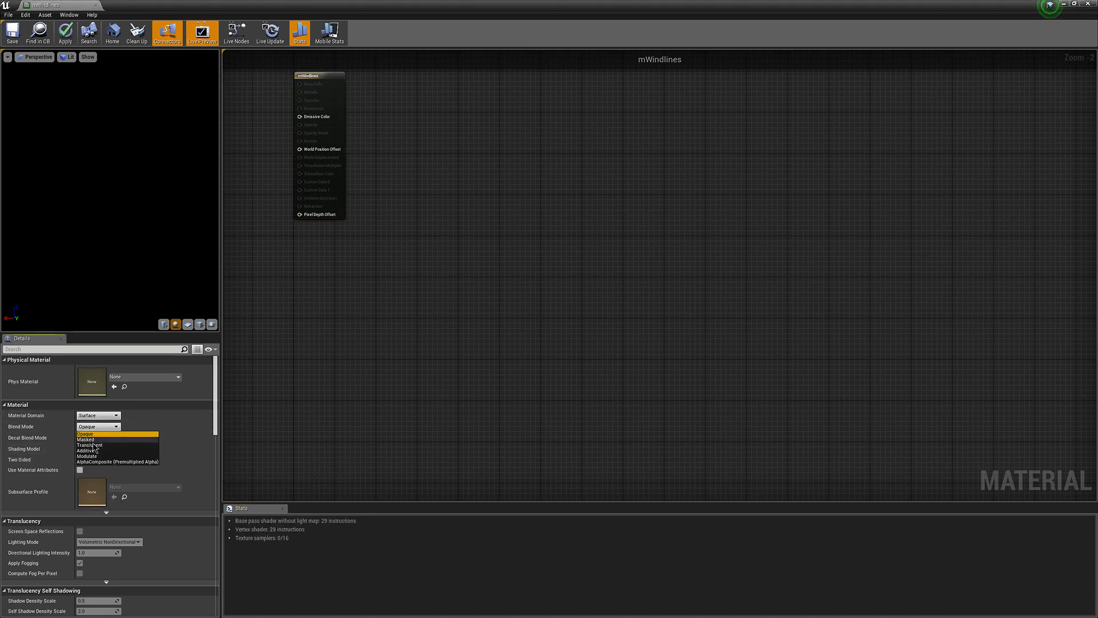
pyautogui.click(87, 451)
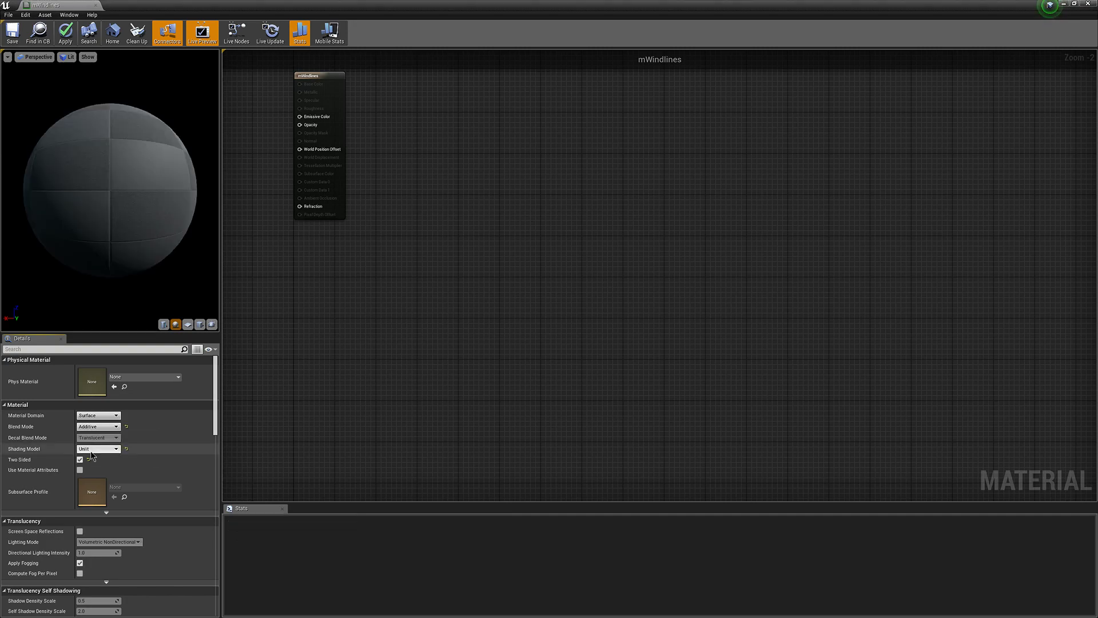
pyautogui.moveTo(382, 321); pyautogui.dragTo(625, 408, button='right')
pyautogui.moveTo(645, 286); pyautogui.dragTo(716, 319, button='right')
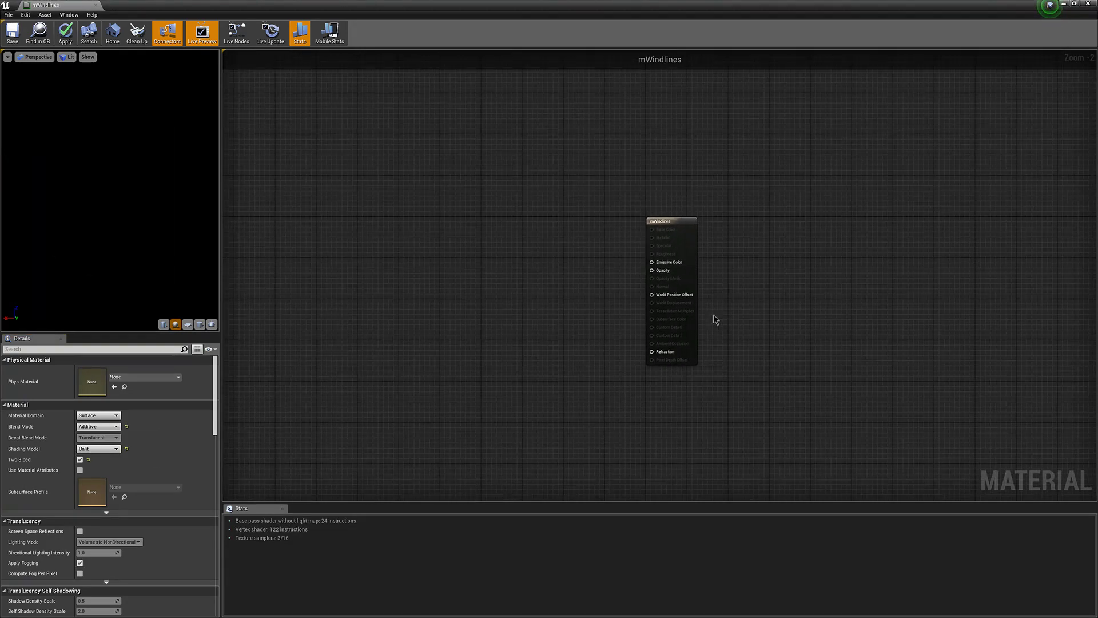
# Step: Add a GeneratedBand node and wire its Result into Emissive Color
pyautogui.scroll(2, 716, 319)
pyautogui.rightClick(440, 240)
pyautogui.write('ge')
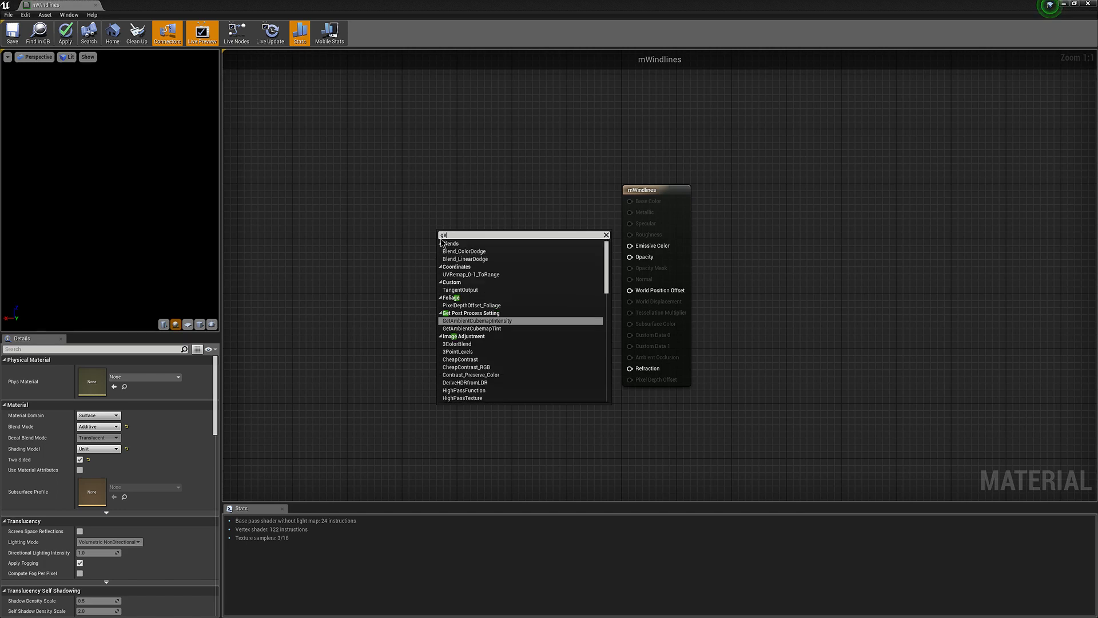
pyautogui.write('nerate')
pyautogui.press('Return')
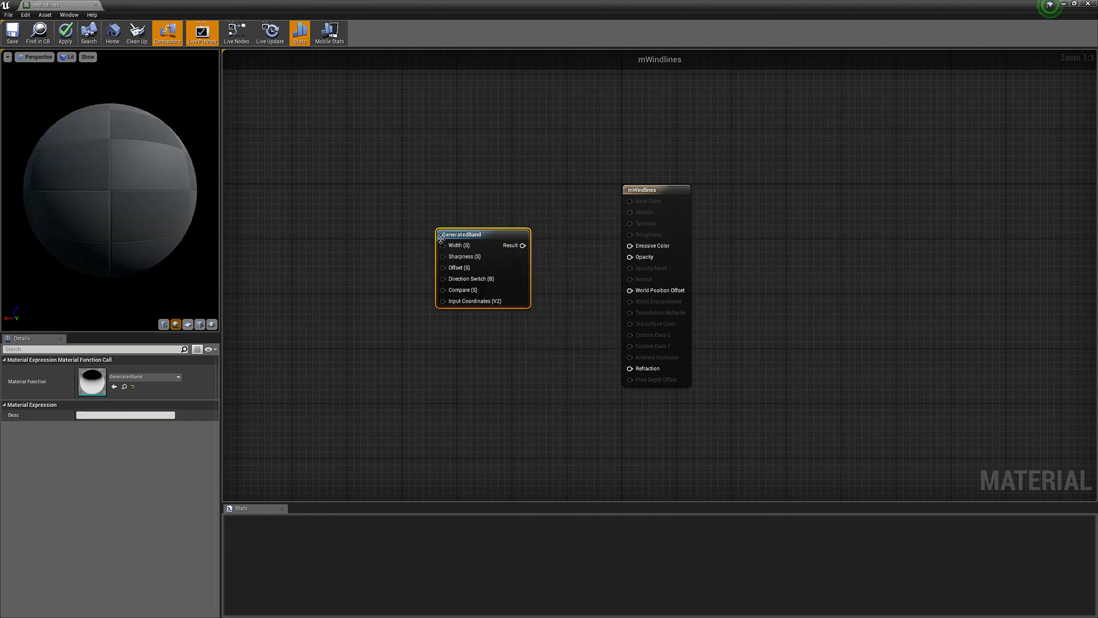
pyautogui.moveTo(523, 245); pyautogui.dragTo(629, 245)
pyautogui.moveTo(479, 236); pyautogui.dragTo(528, 233)
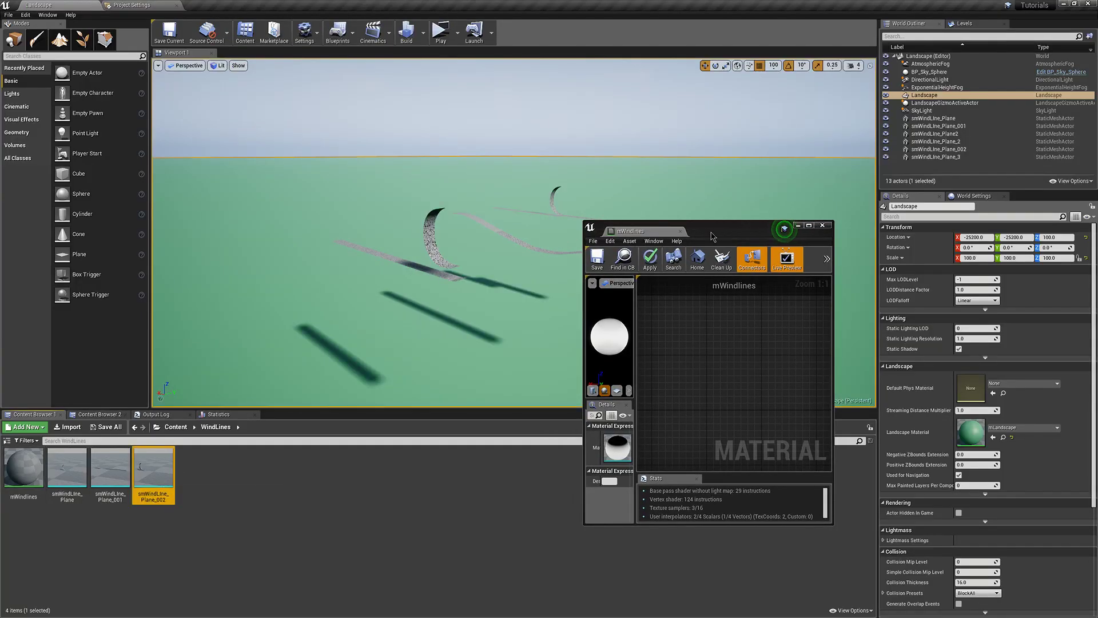
# Step: Maximize the material editor and preview the material on the plane mesh
pyautogui.moveTo(712, 236); pyautogui.dragTo(680, 221)
pyautogui.doubleClick(680, 220)
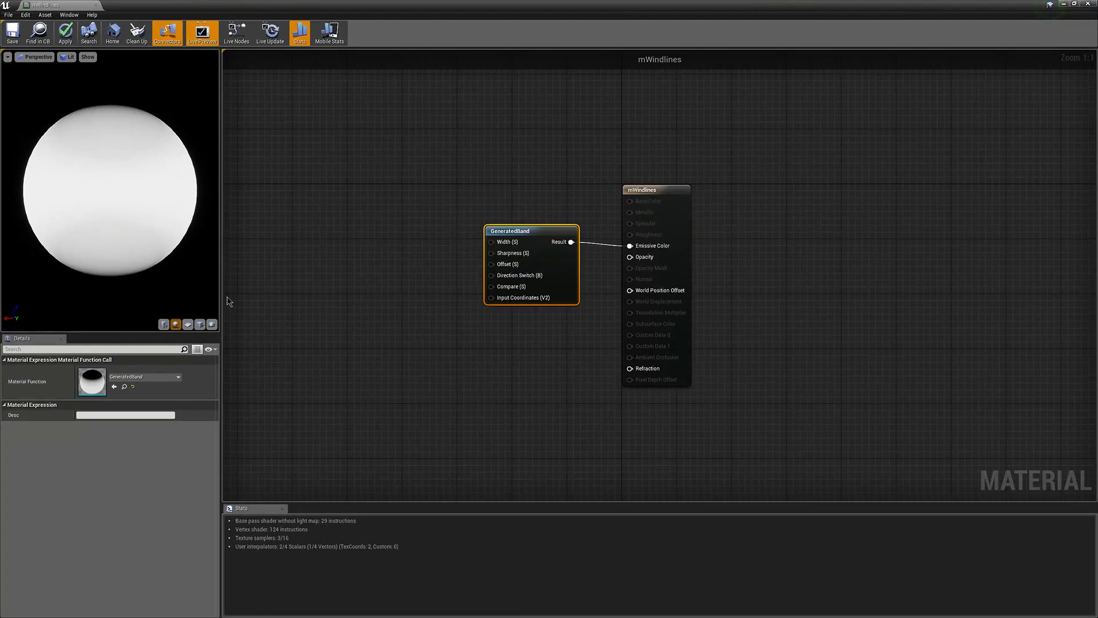
pyautogui.click(188, 325)
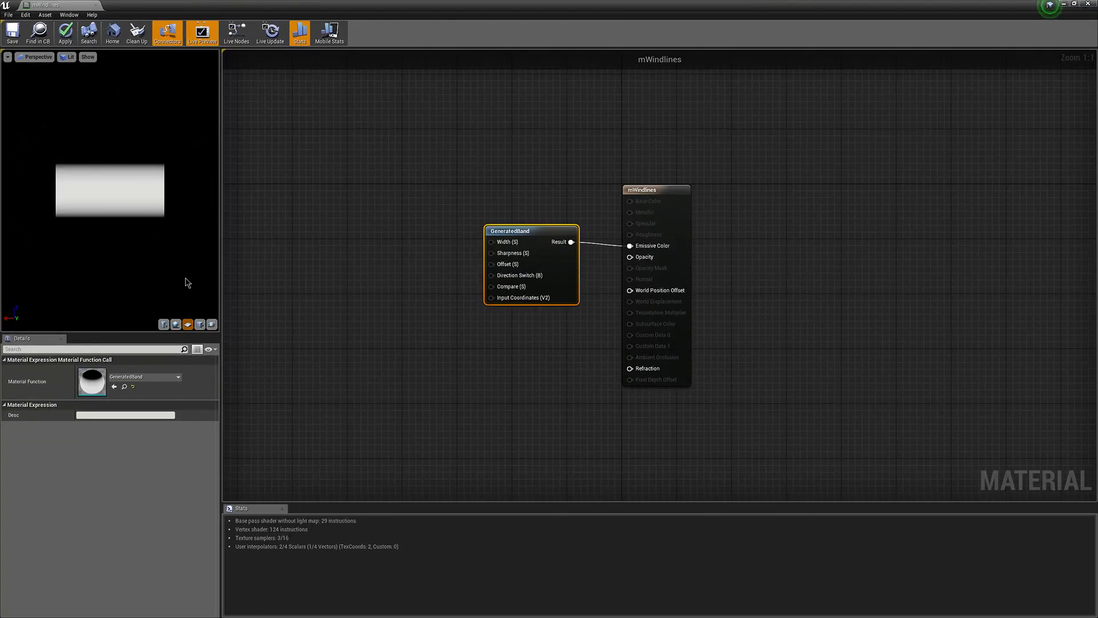
pyautogui.click(212, 324)
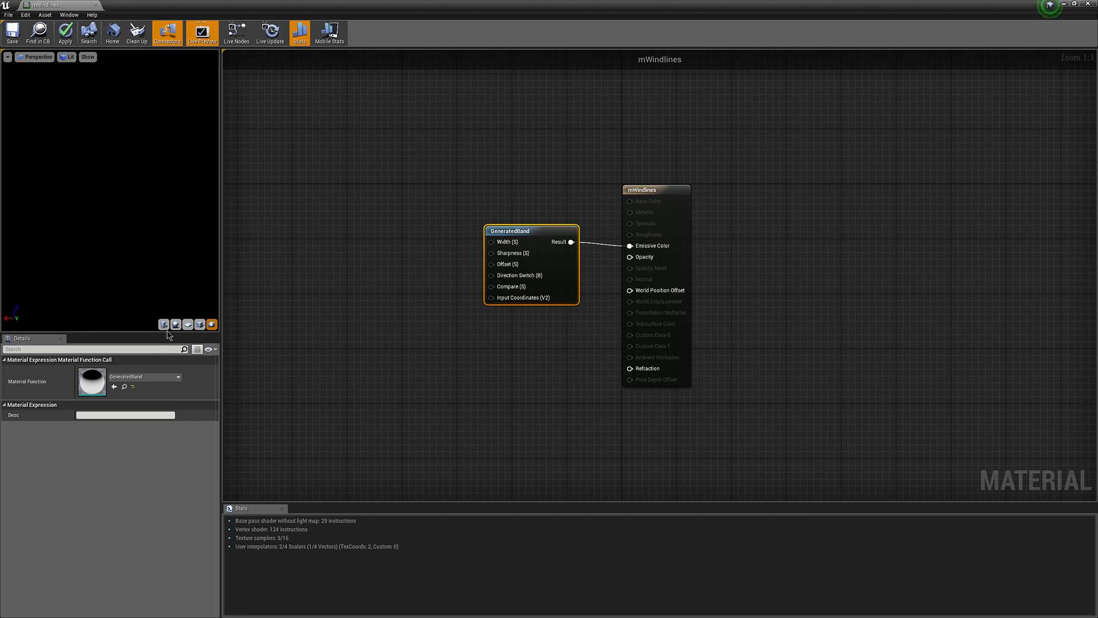
pyautogui.click(188, 324)
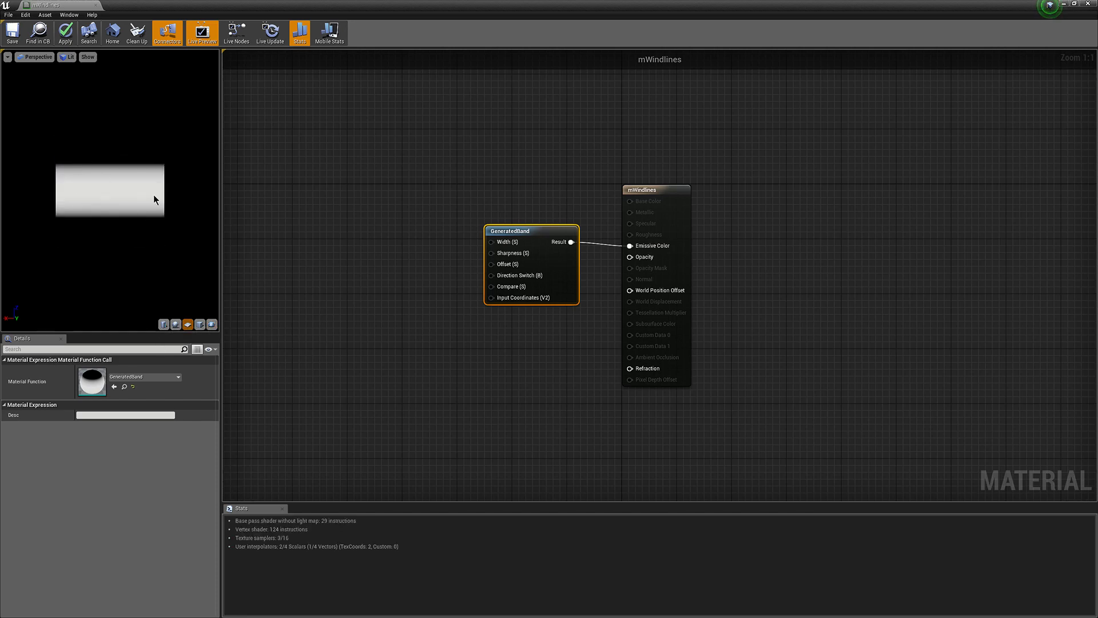
# Step: Add a Static Bool set to True and connect it to GeneratedBand's Direction Switch
pyautogui.moveTo(448, 279); pyautogui.dragTo(389, 238, button='right')
pyautogui.rightClick(390, 235)
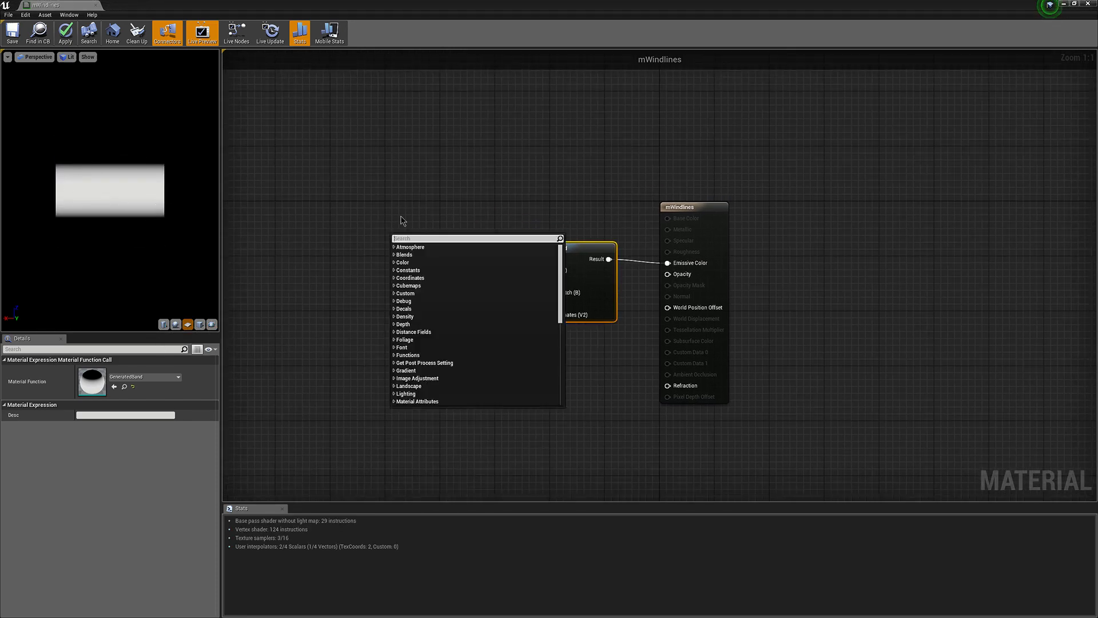
pyautogui.write('bo')
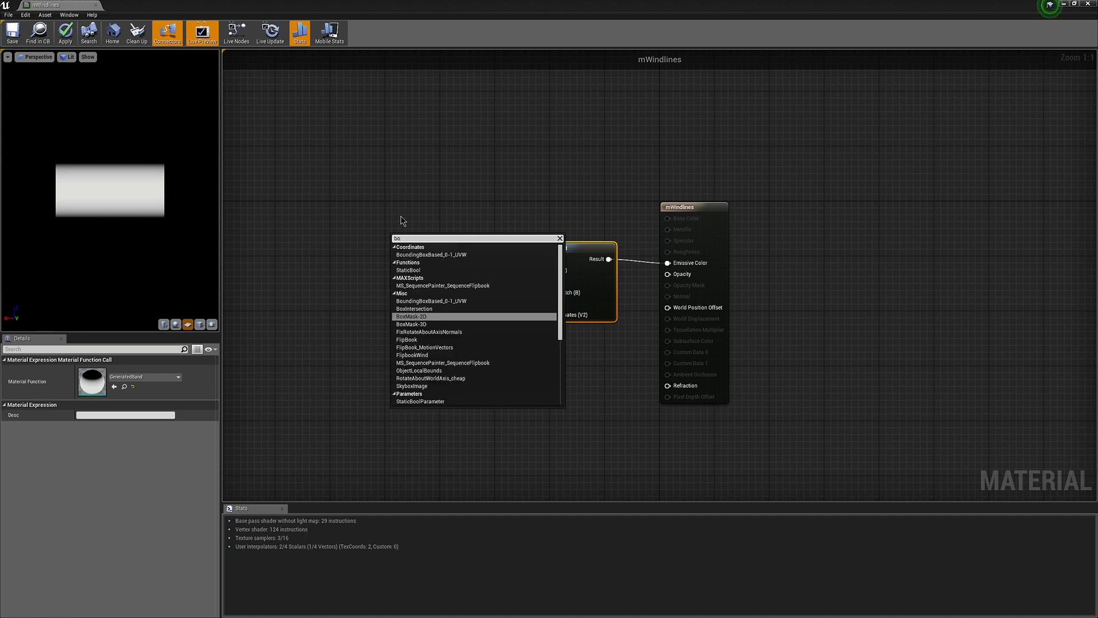
pyautogui.write('ol')
pyautogui.press('Return')
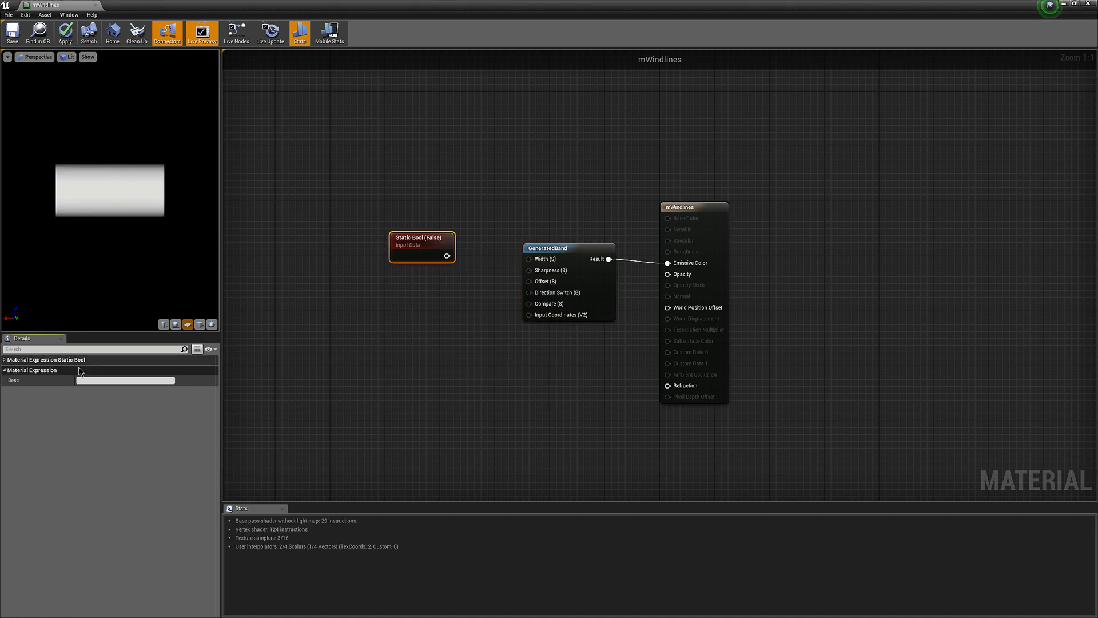
pyautogui.click(80, 369)
pyautogui.moveTo(444, 255); pyautogui.dragTo(535, 295)
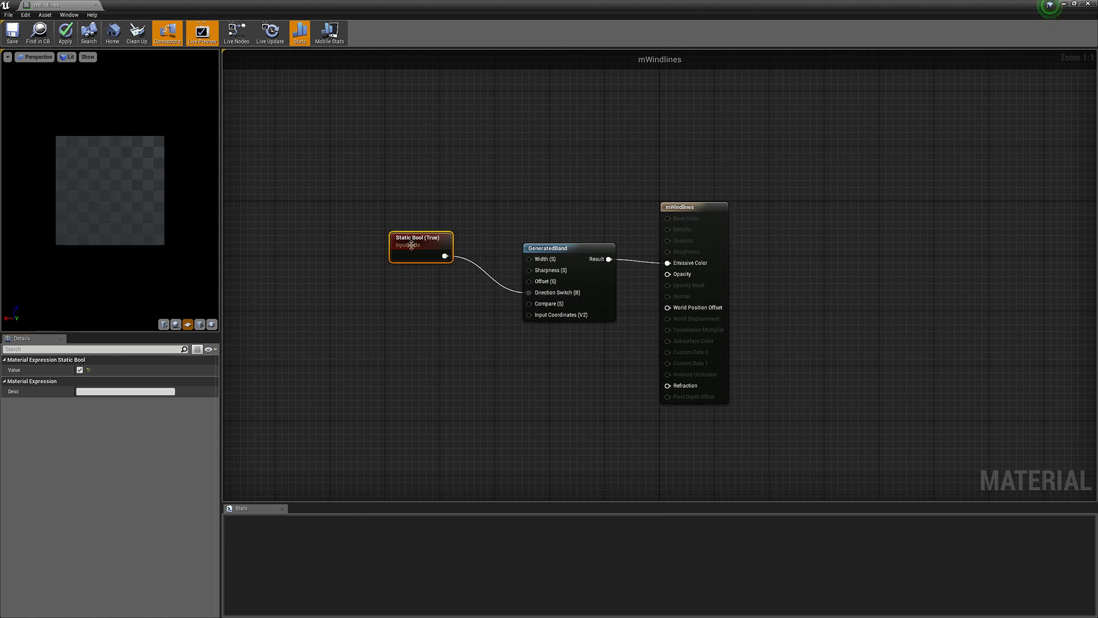
# Step: Preview the material on the custom wind-line mesh and tidy the Static Bool node's position
pyautogui.click(211, 325)
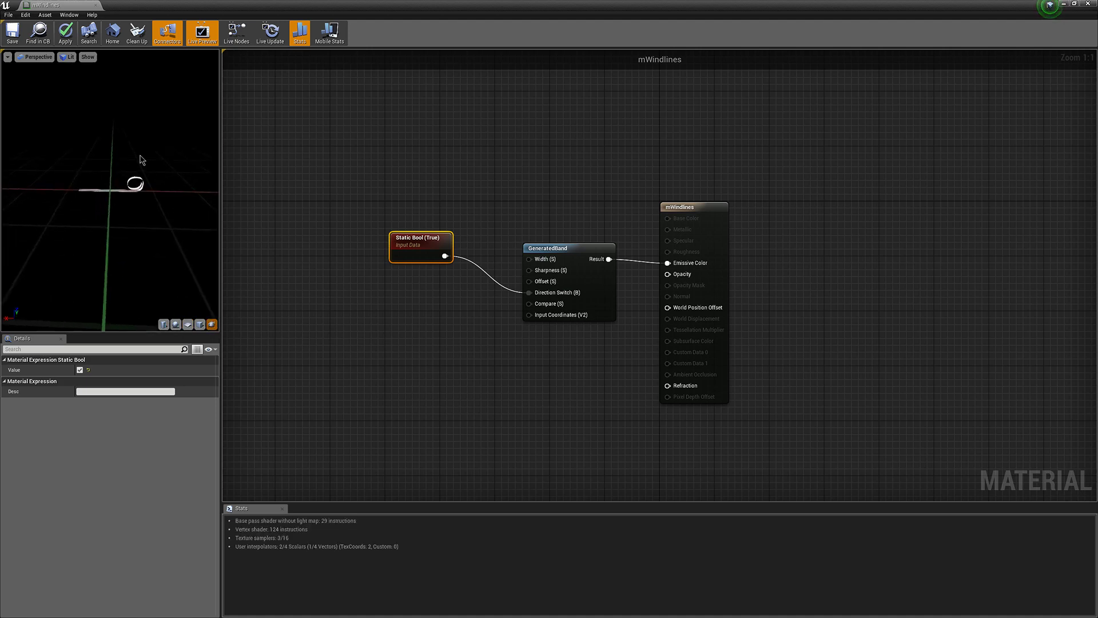
pyautogui.scroll(3, 141, 162)
pyautogui.scroll(-3, 143, 164)
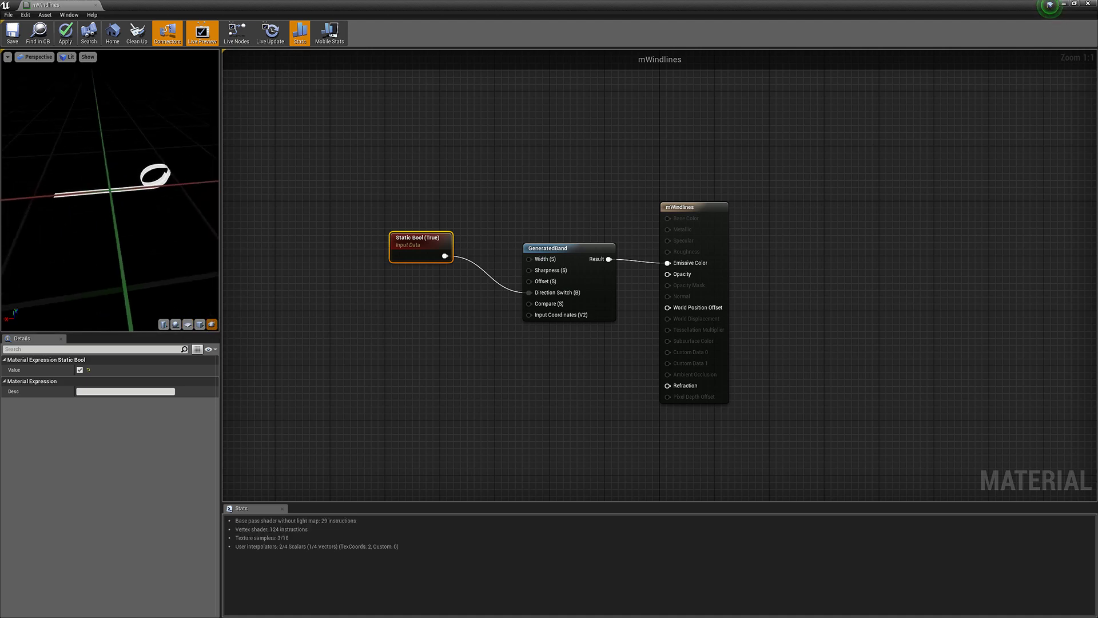
pyautogui.moveTo(143, 164); pyautogui.dragTo(86, 164)
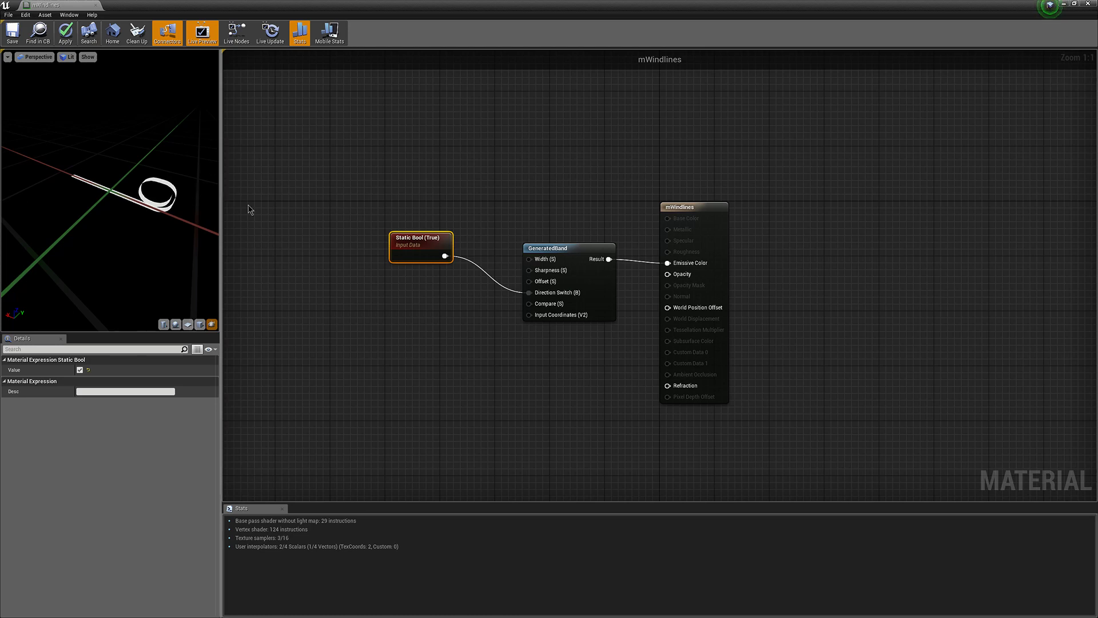
pyautogui.moveTo(417, 240); pyautogui.dragTo(464, 274)
pyautogui.moveTo(398, 195); pyautogui.dragTo(438, 209, button='right')
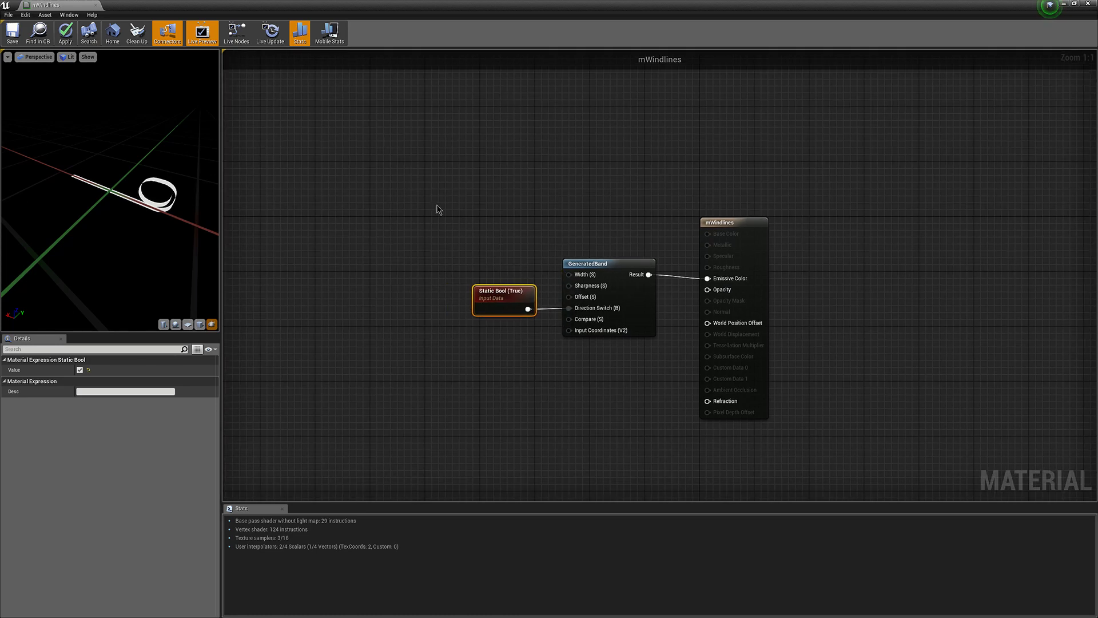
# Step: Add a Constant with value 1 wired into GeneratedBand's Sharpness input, previewed on the plane
pyautogui.click(187, 324)
pyautogui.scroll(-5, 183, 184)
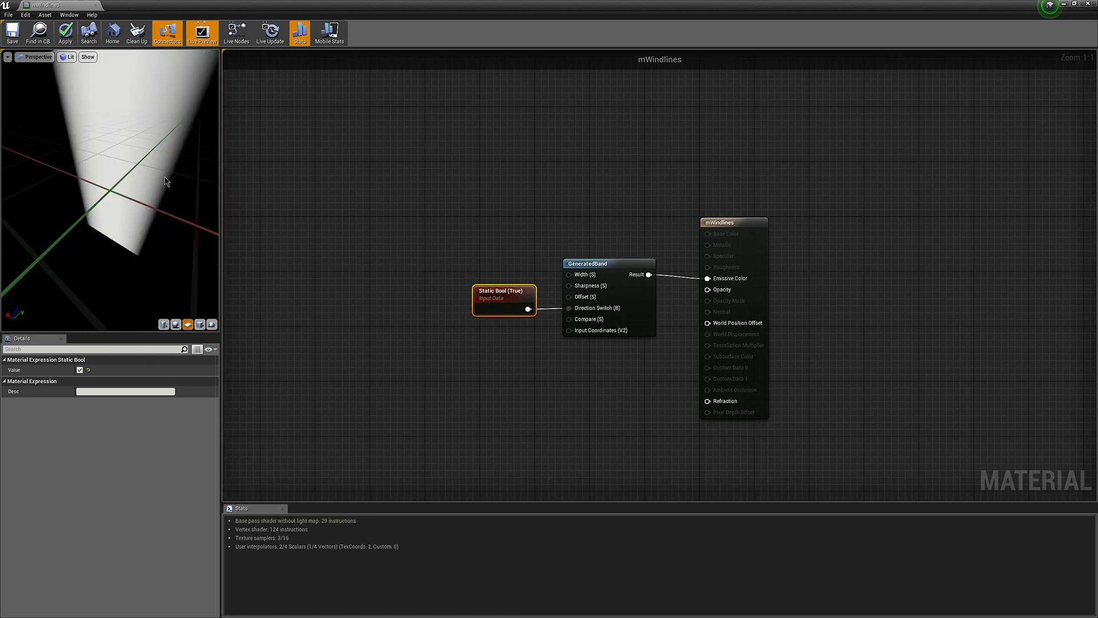
pyautogui.click(472, 240)
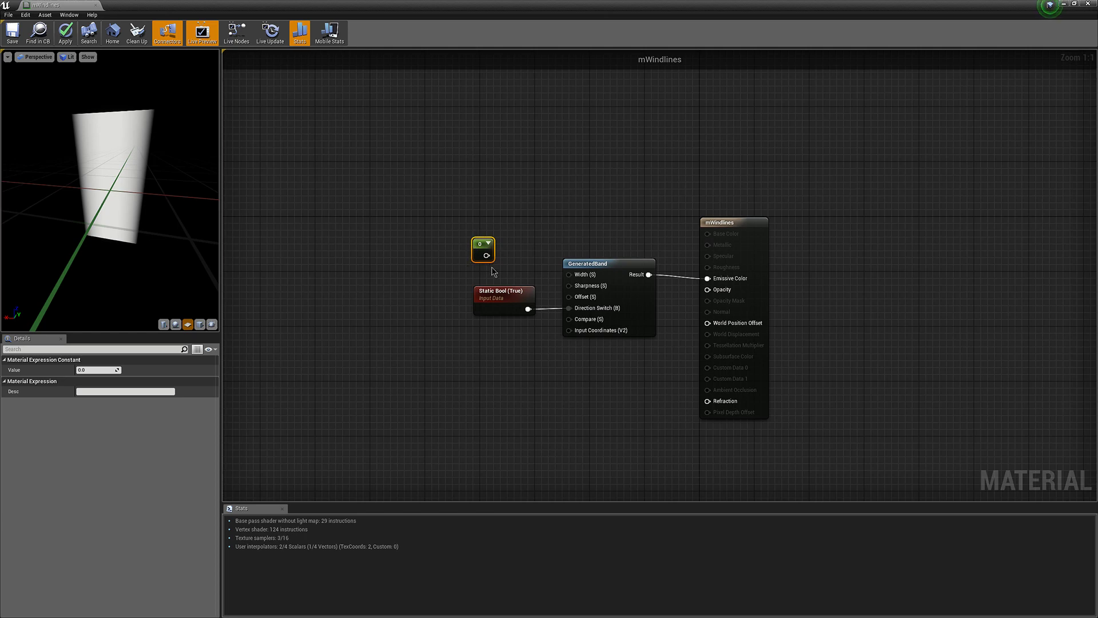
pyautogui.moveTo(486, 255); pyautogui.dragTo(569, 285)
pyautogui.click(96, 361)
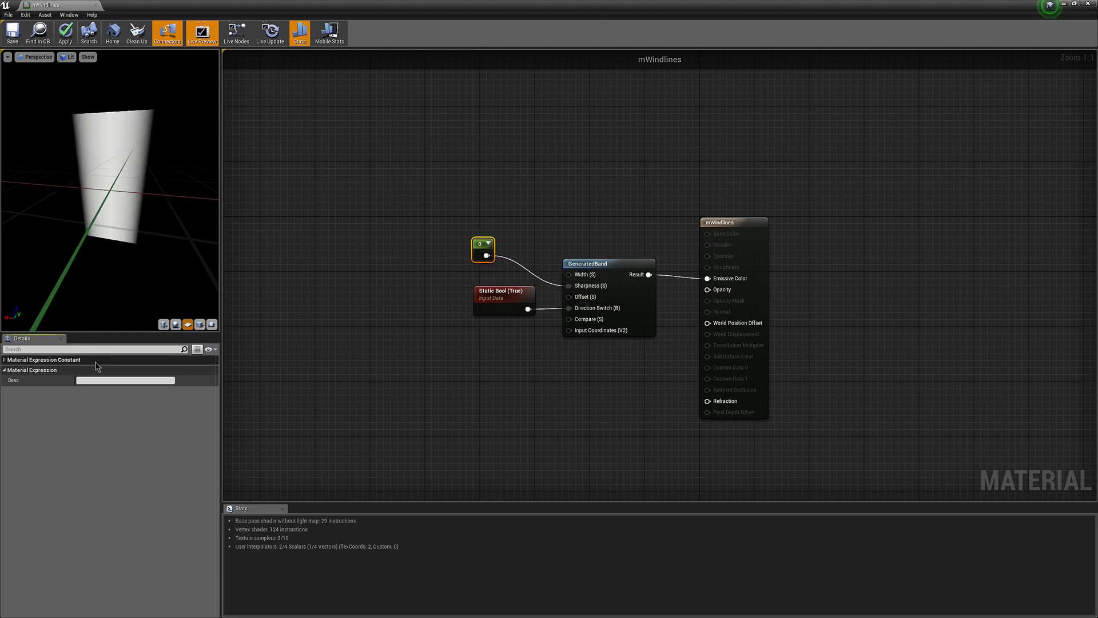
pyautogui.click(89, 370)
pyautogui.write('1')
pyautogui.press('Return')
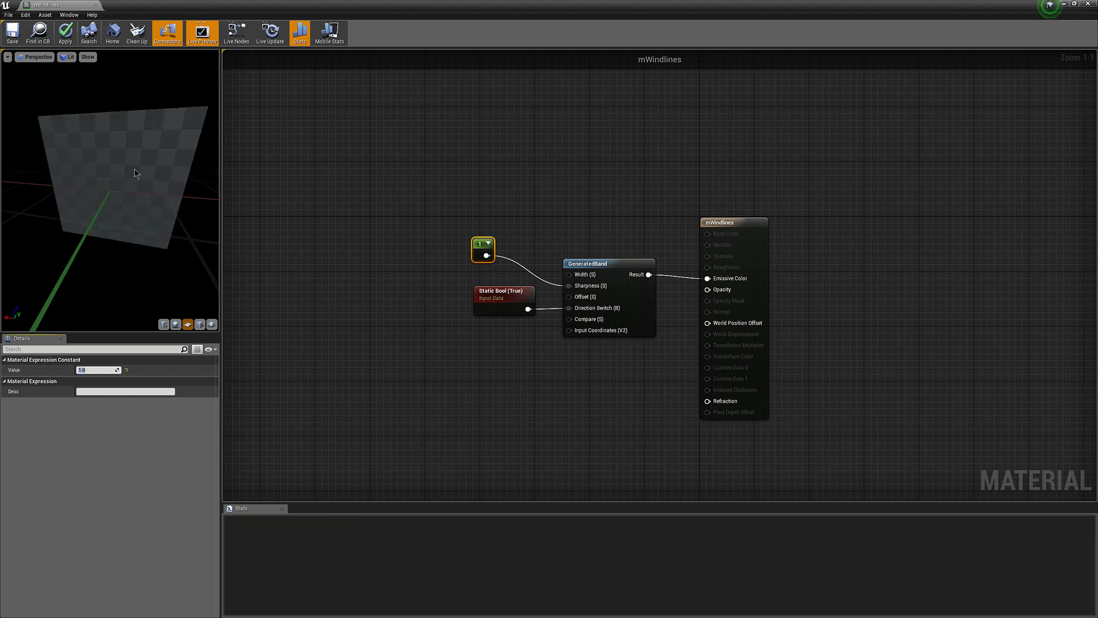
pyautogui.moveTo(484, 255); pyautogui.dragTo(438, 277)
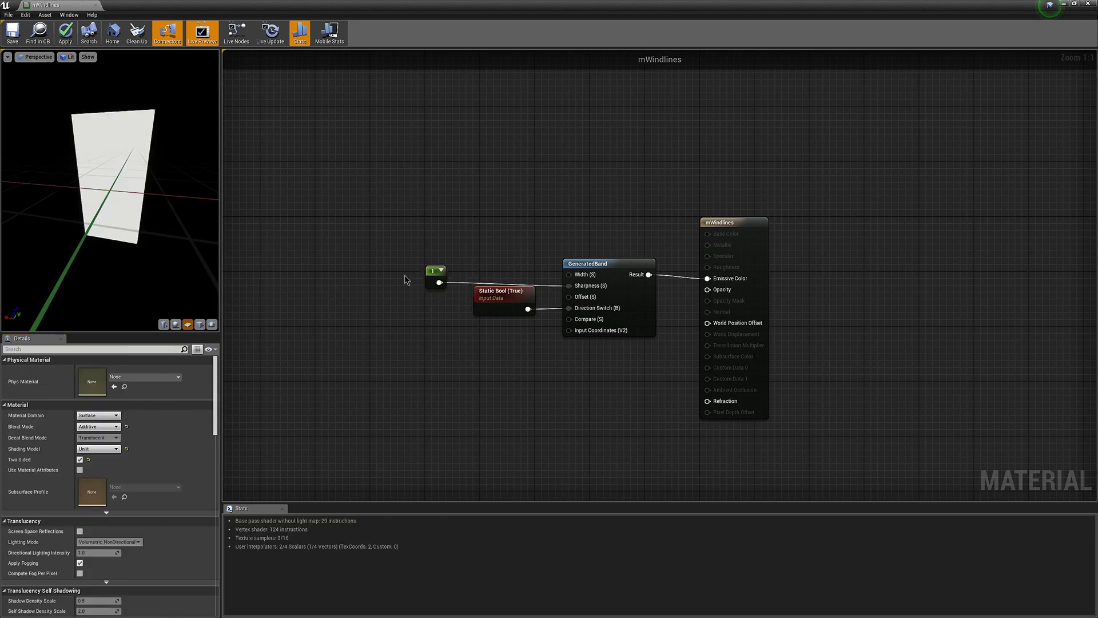
# Step: Create a scalar parameter named Width with a default value of 0.1
pyautogui.rightClick(424, 219)
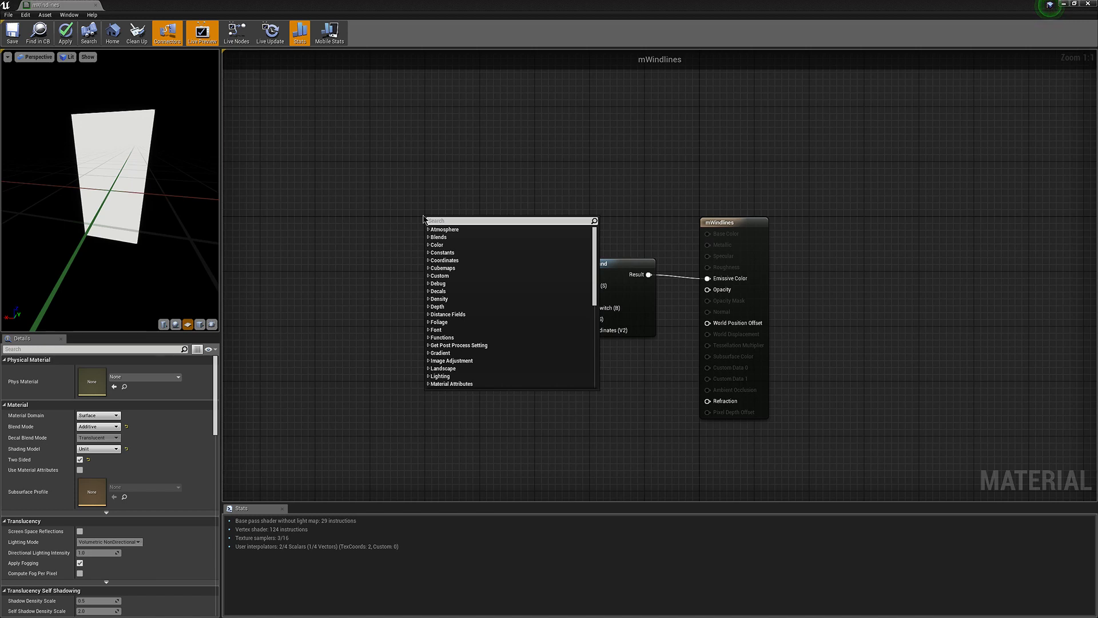
pyautogui.click(436, 182)
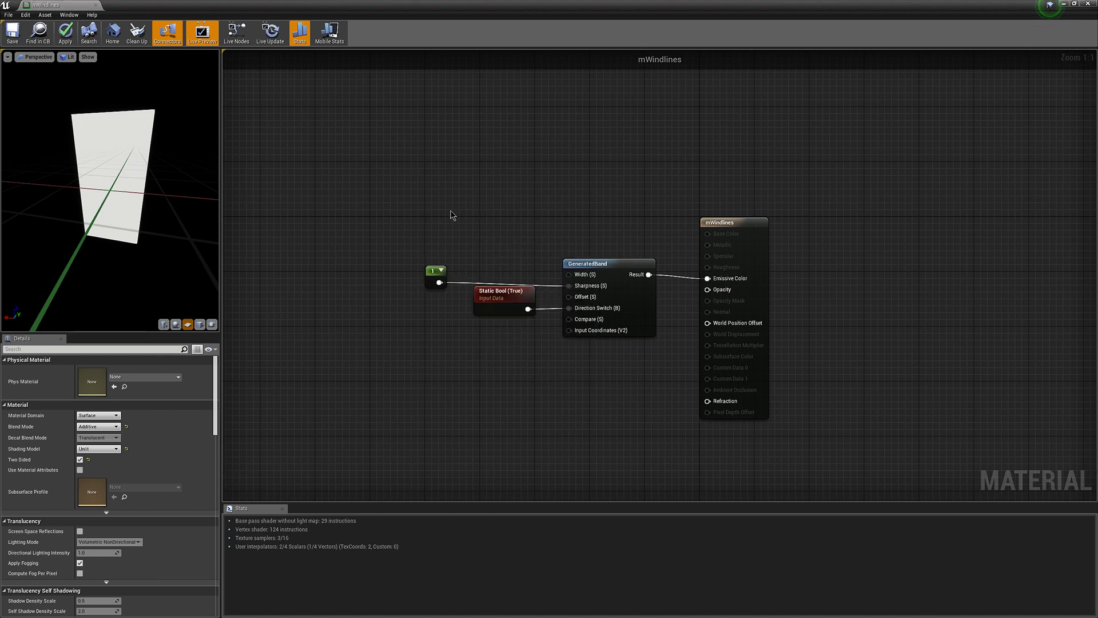
pyautogui.click(417, 215)
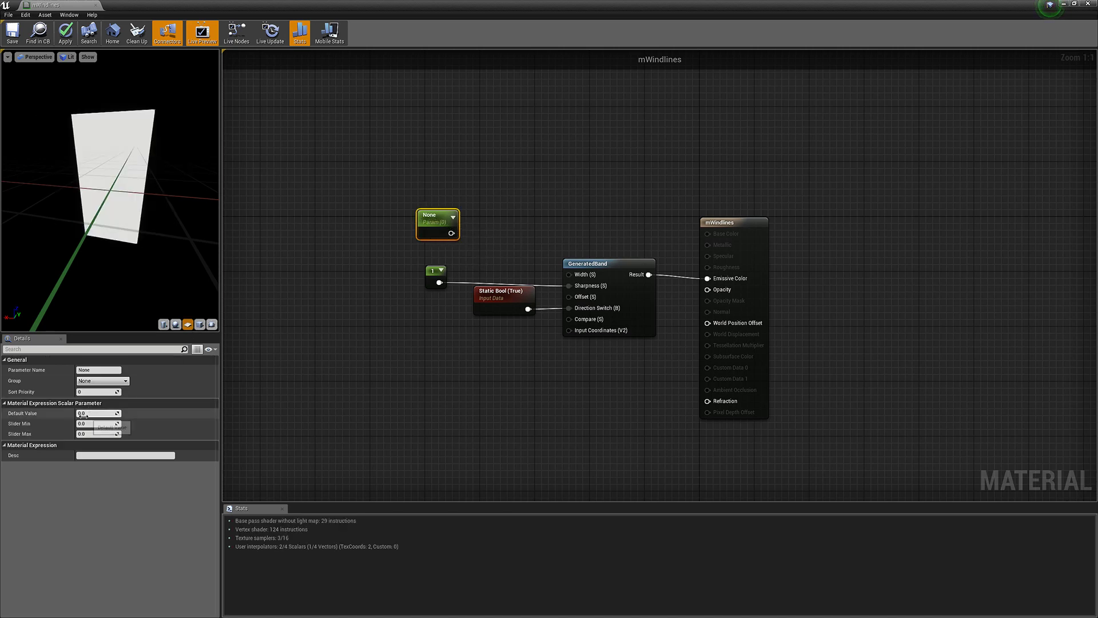
pyautogui.click(94, 370)
pyautogui.write('W')
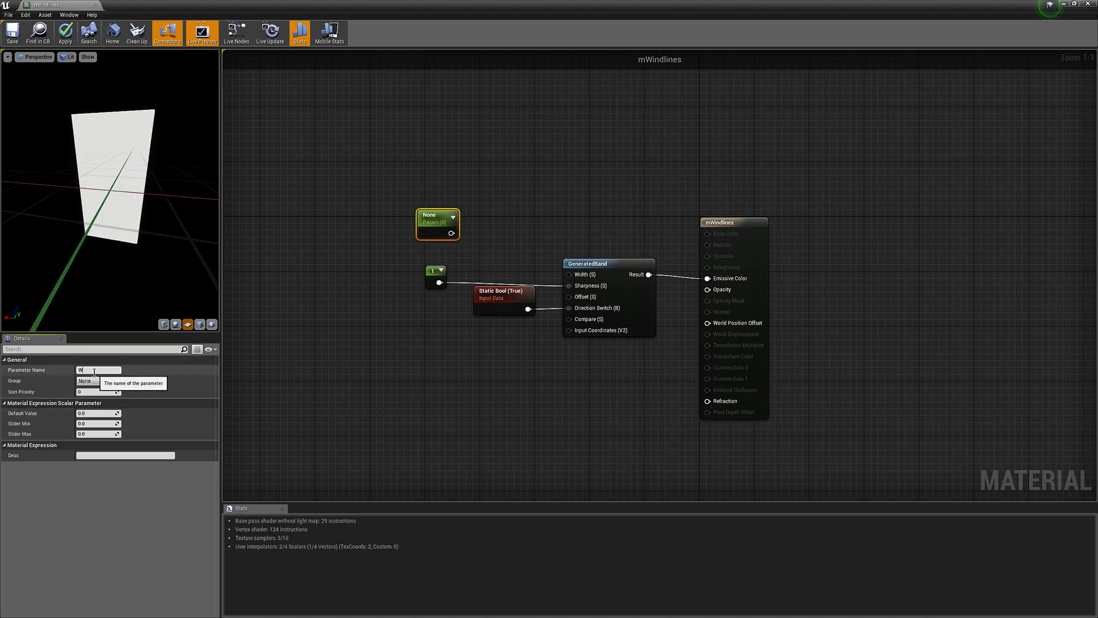
pyautogui.write('idth')
pyautogui.press('Return')
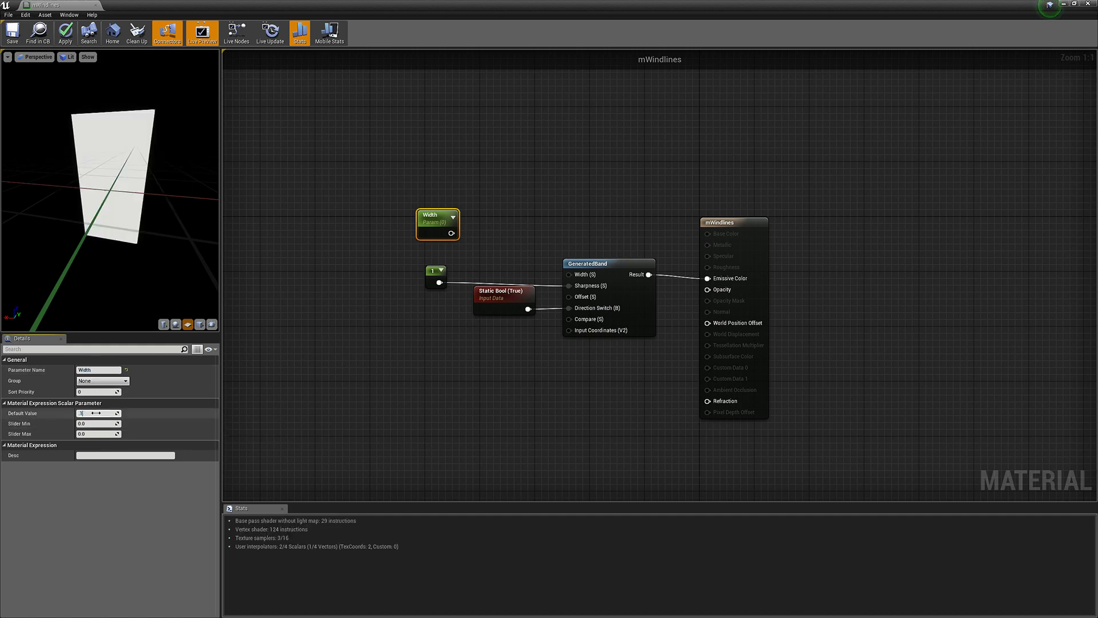
pyautogui.click(96, 412)
pyautogui.write('.1')
pyautogui.press('Return')
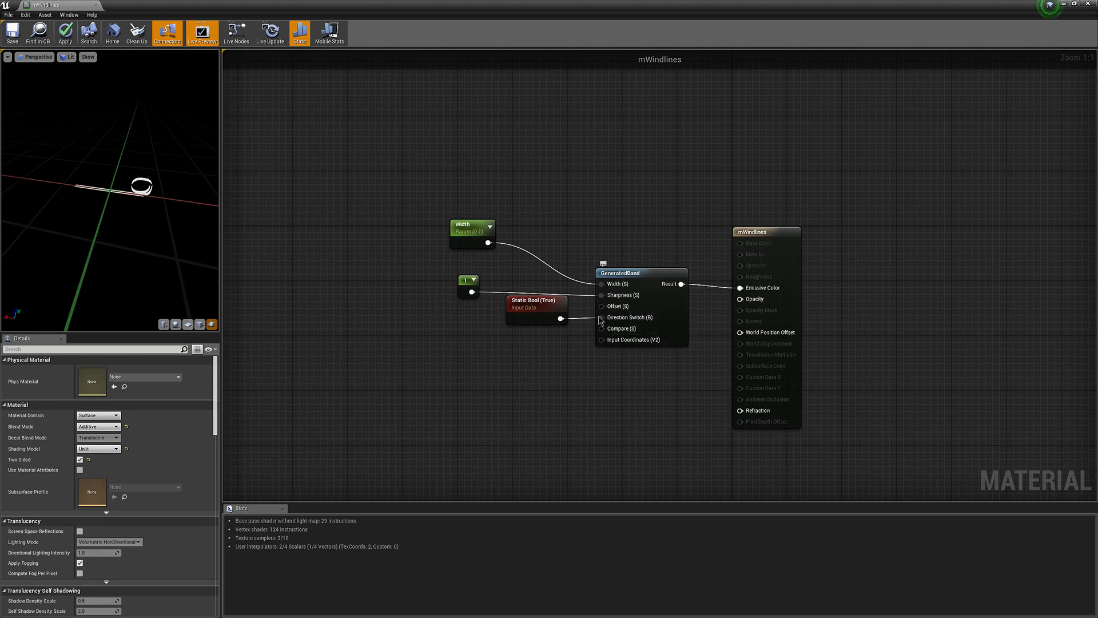
# Step: Add a Panner feeding a ComponentMask limited to R, connected to GeneratedBand's Offset
pyautogui.rightClick(382, 350)
pyautogui.write('panner')
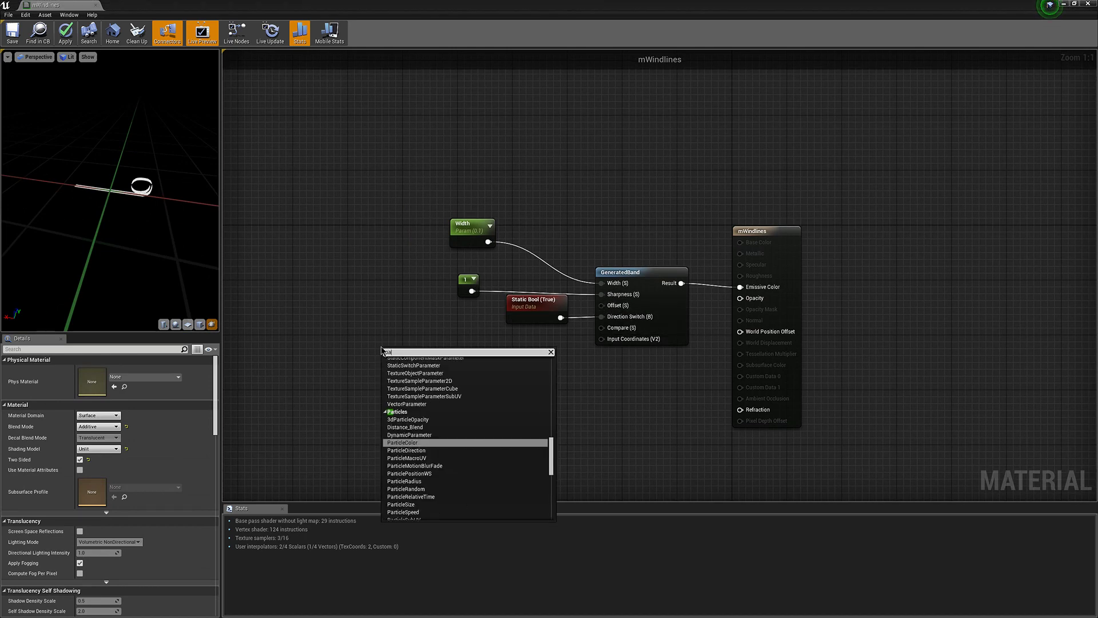
pyautogui.press('Return')
pyautogui.moveTo(426, 364); pyautogui.dragTo(484, 366)
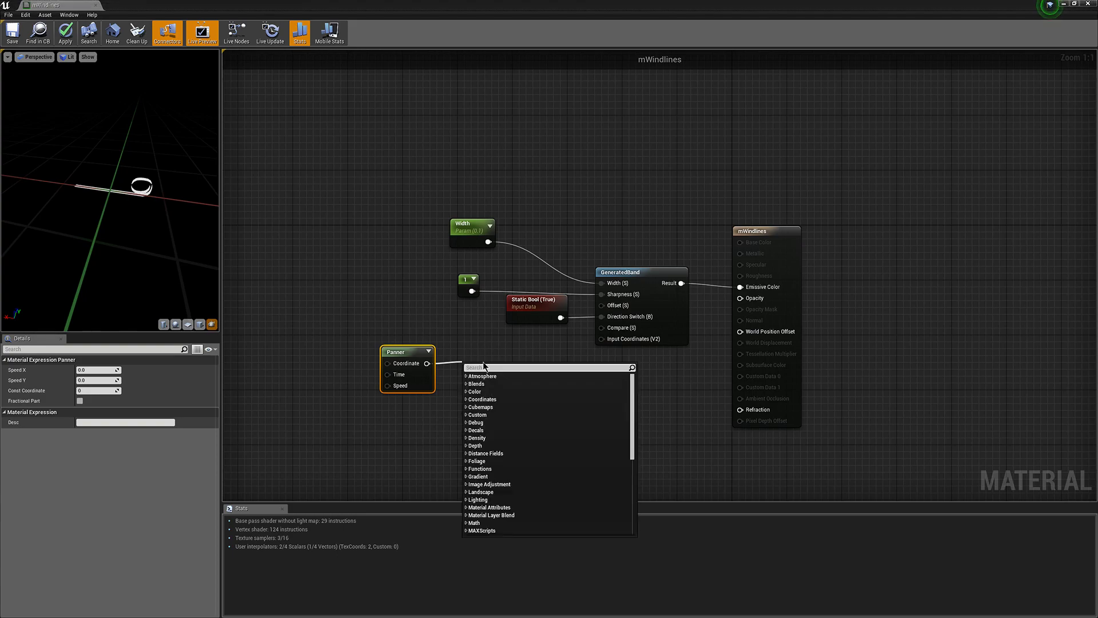
pyautogui.write('mask')
pyautogui.press('Return')
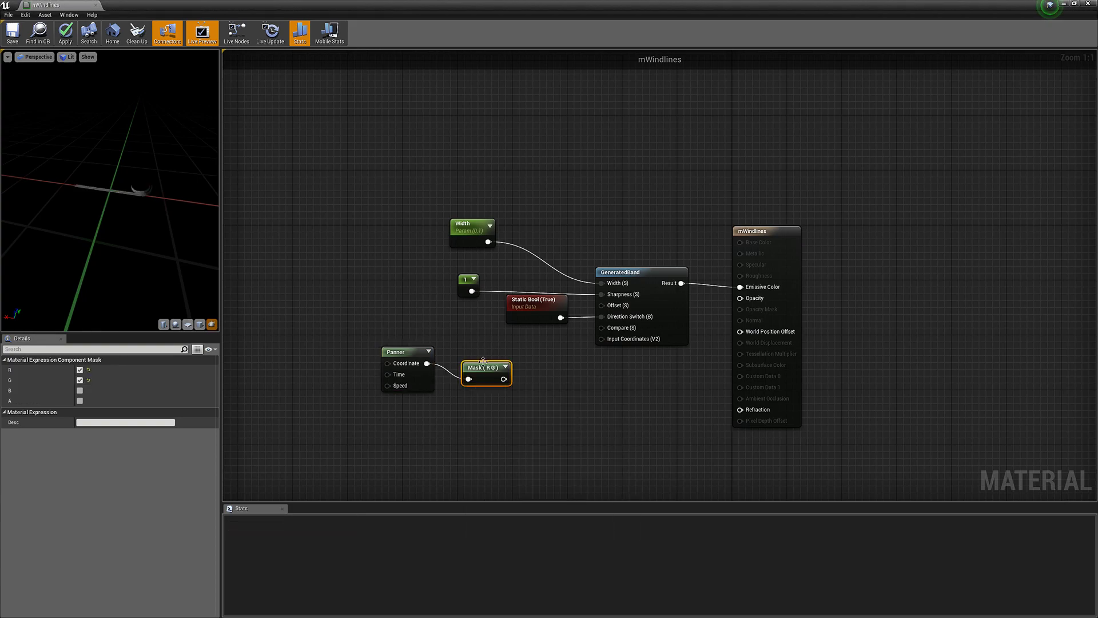
pyautogui.click(79, 379)
pyautogui.moveTo(498, 378); pyautogui.dragTo(589, 313)
# Step: Add a scalar parameter Speed with default 0.4 driving the Panner's Speed input
pyautogui.click(272, 409)
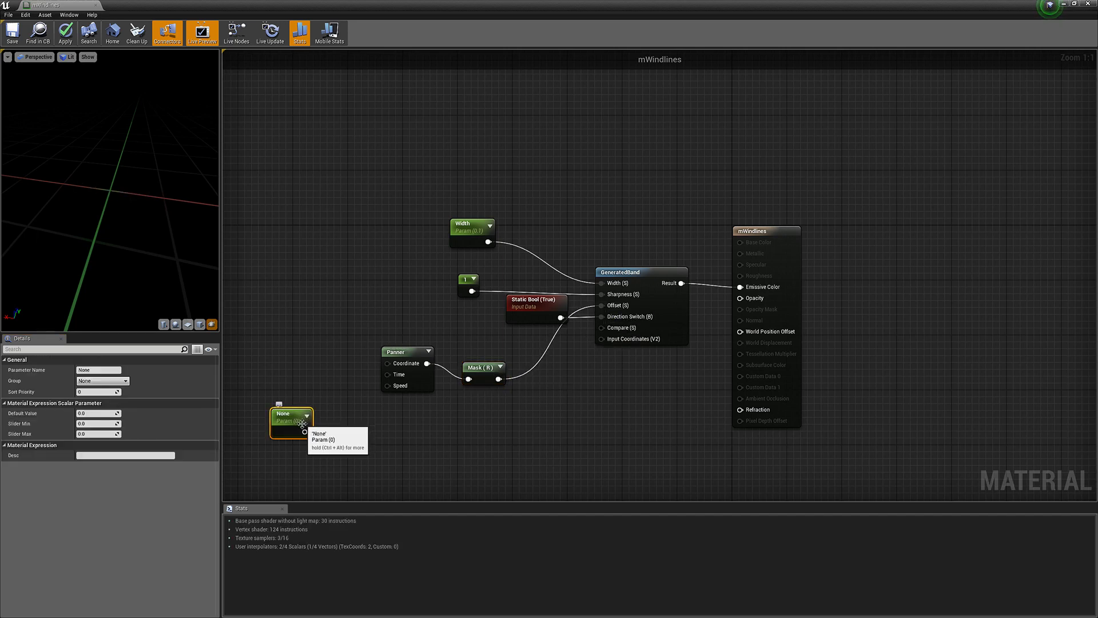
pyautogui.click(93, 411)
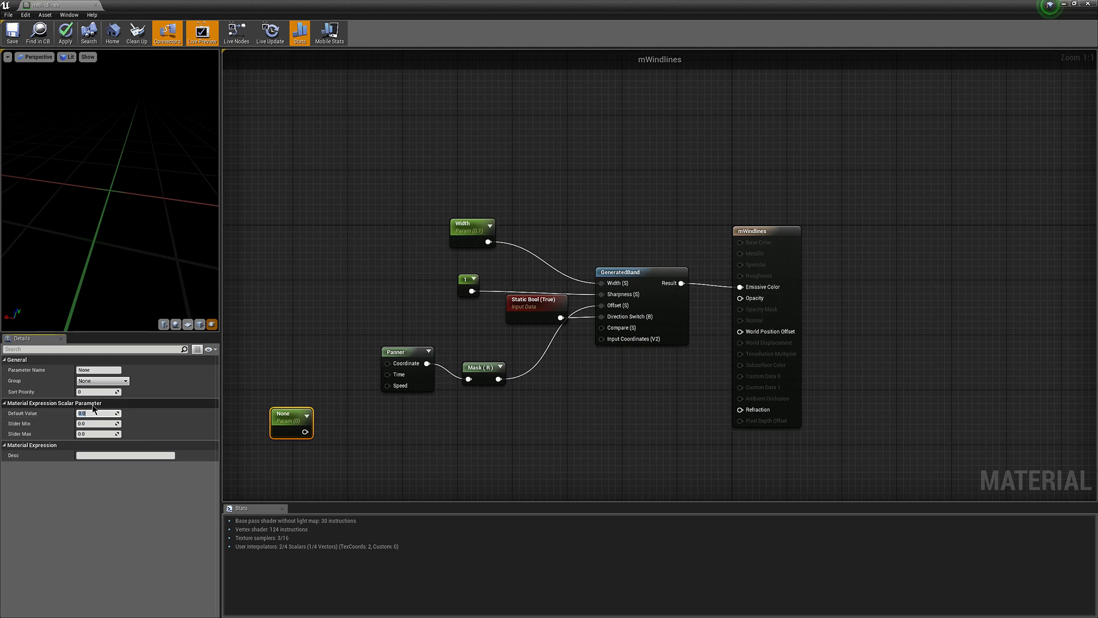
pyautogui.write('0.15')
pyautogui.press('Return')
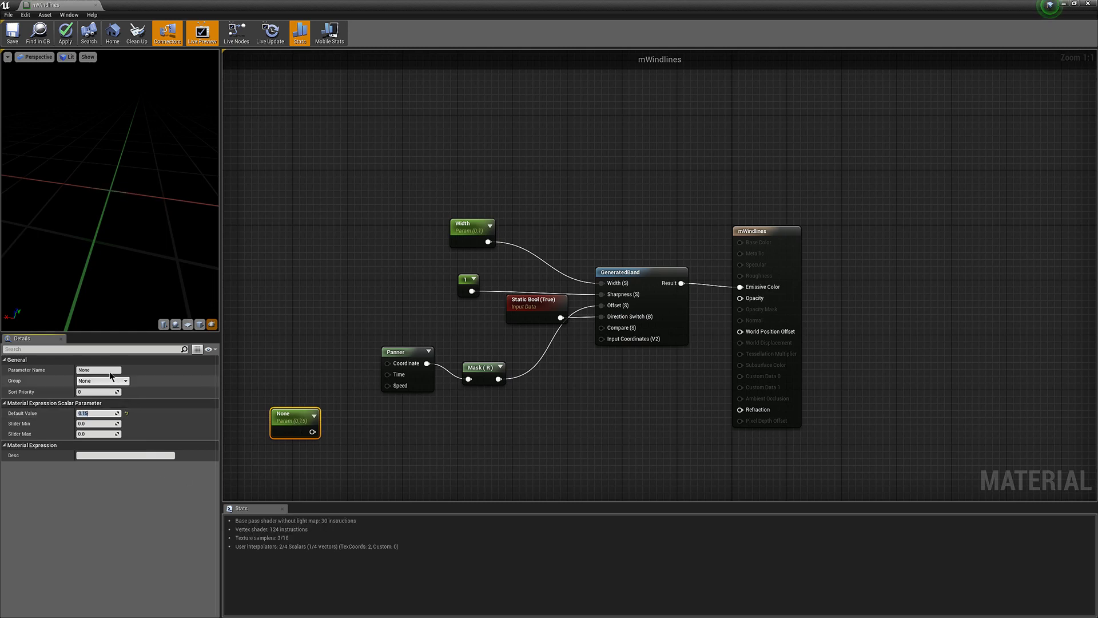
pyautogui.click(106, 370)
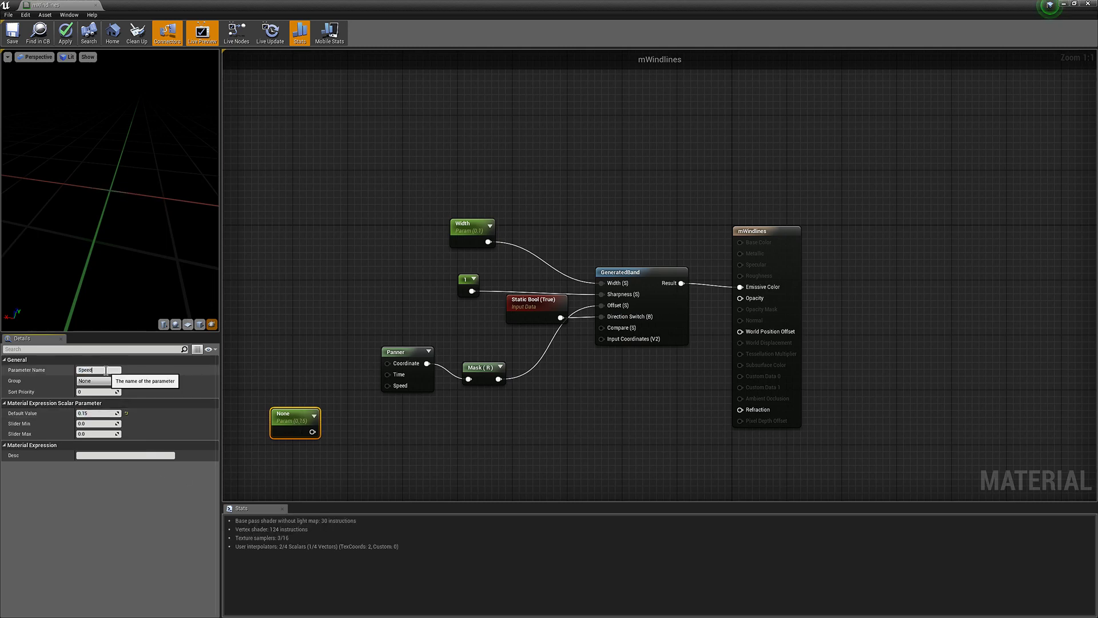
pyautogui.press('Return')
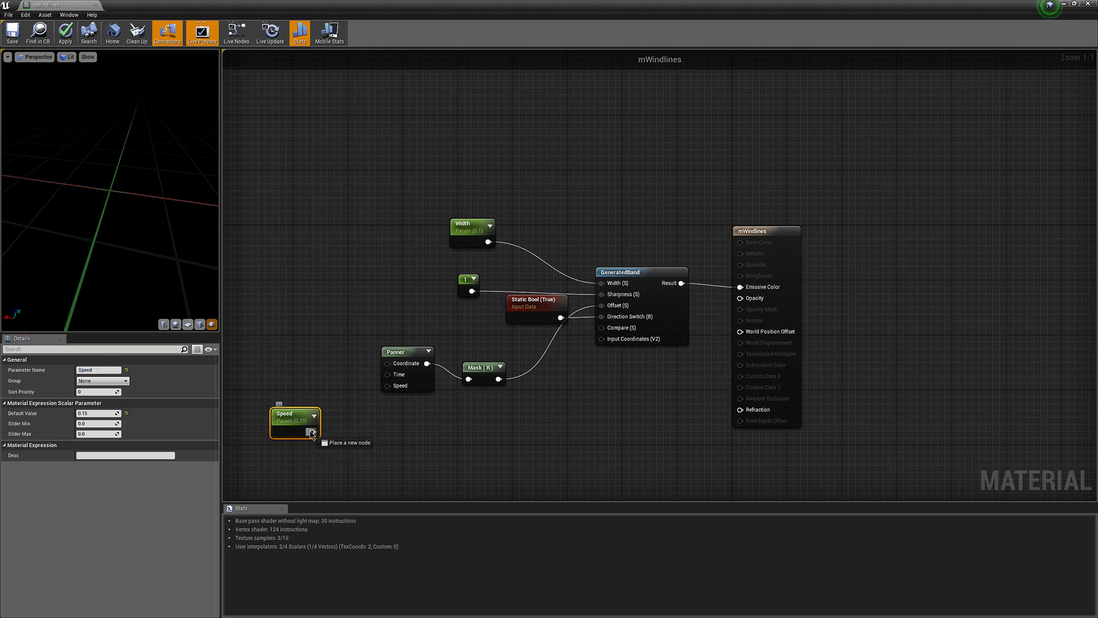
pyautogui.moveTo(312, 433); pyautogui.dragTo(388, 386)
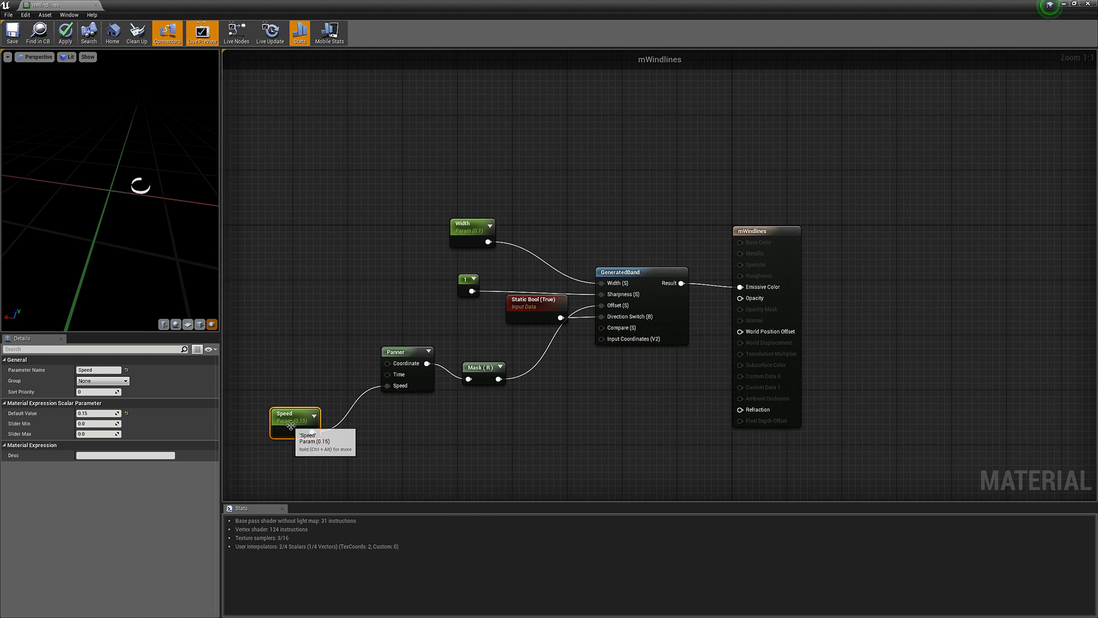
pyautogui.click(100, 413)
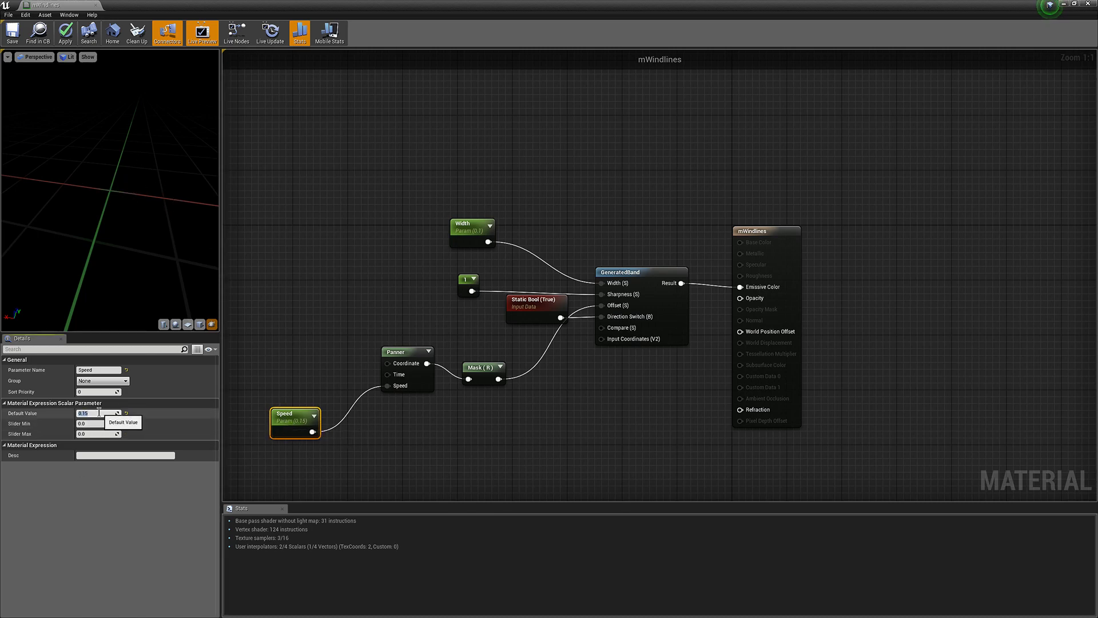
pyautogui.press('Return')
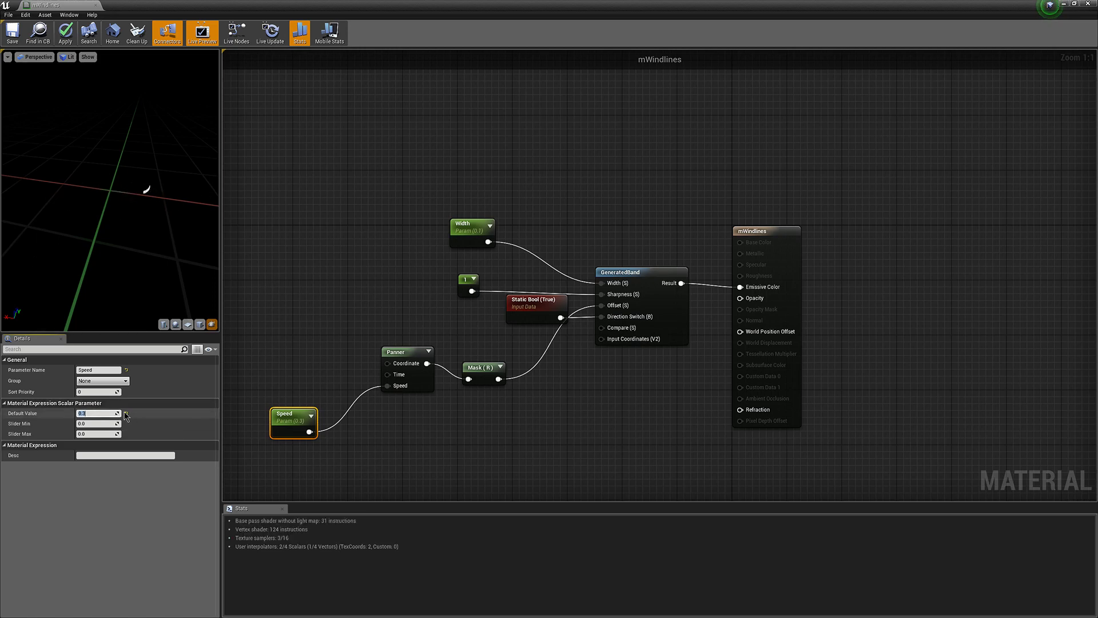
pyautogui.write('.4')
pyautogui.press('Return')
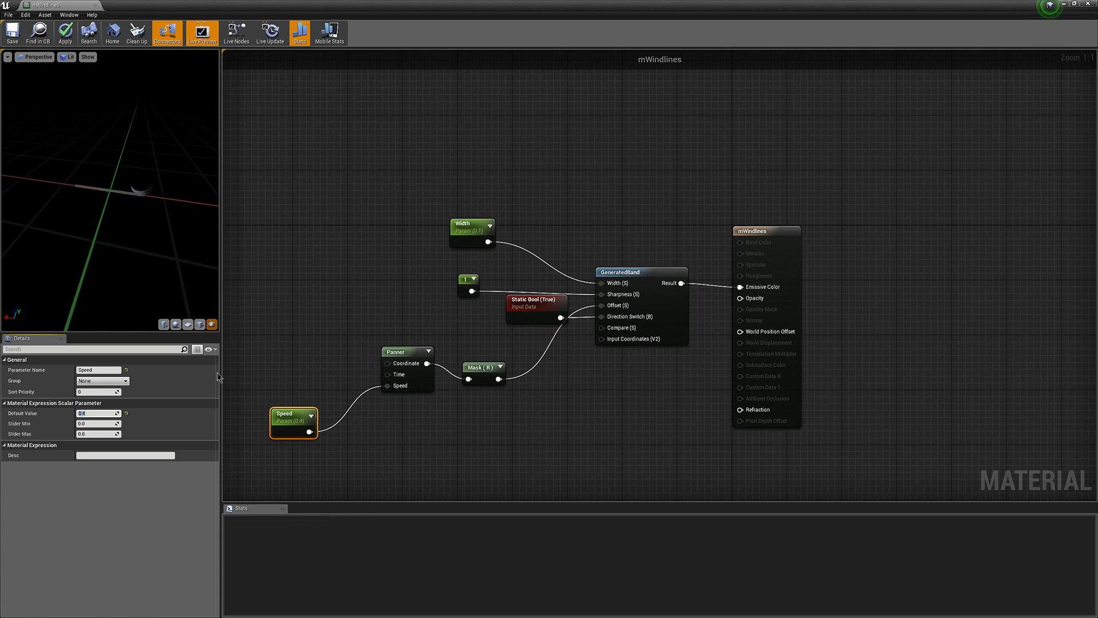
pyautogui.moveTo(356, 282); pyautogui.dragTo(382, 287, button='right')
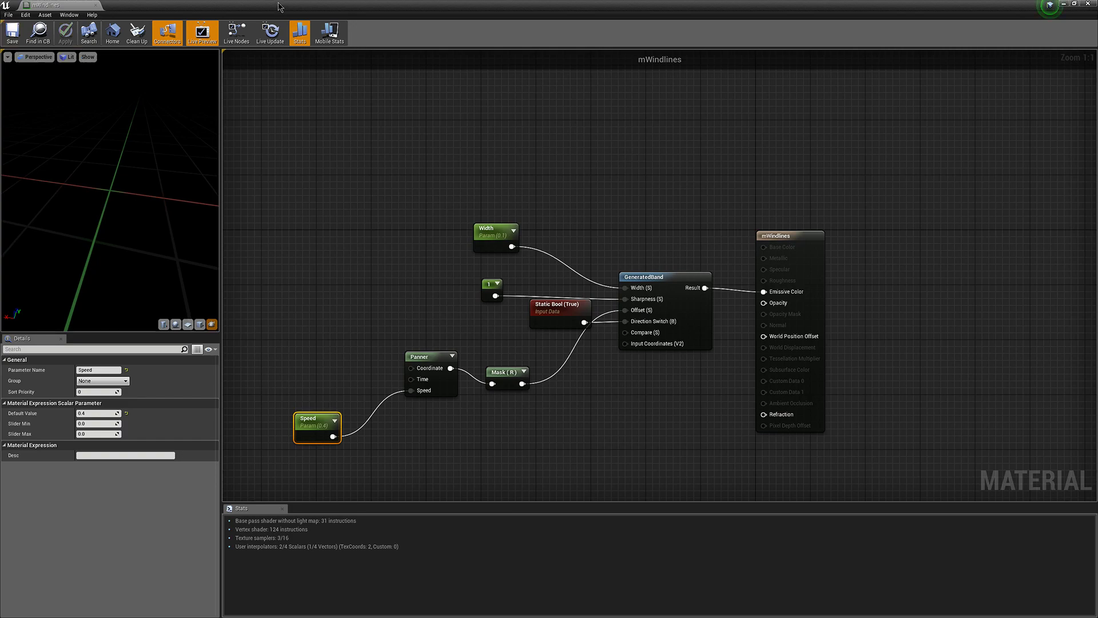
# Step: Restore the mWindlines editor window and snap it to the right half of the screen
pyautogui.doubleClick(300, 5)
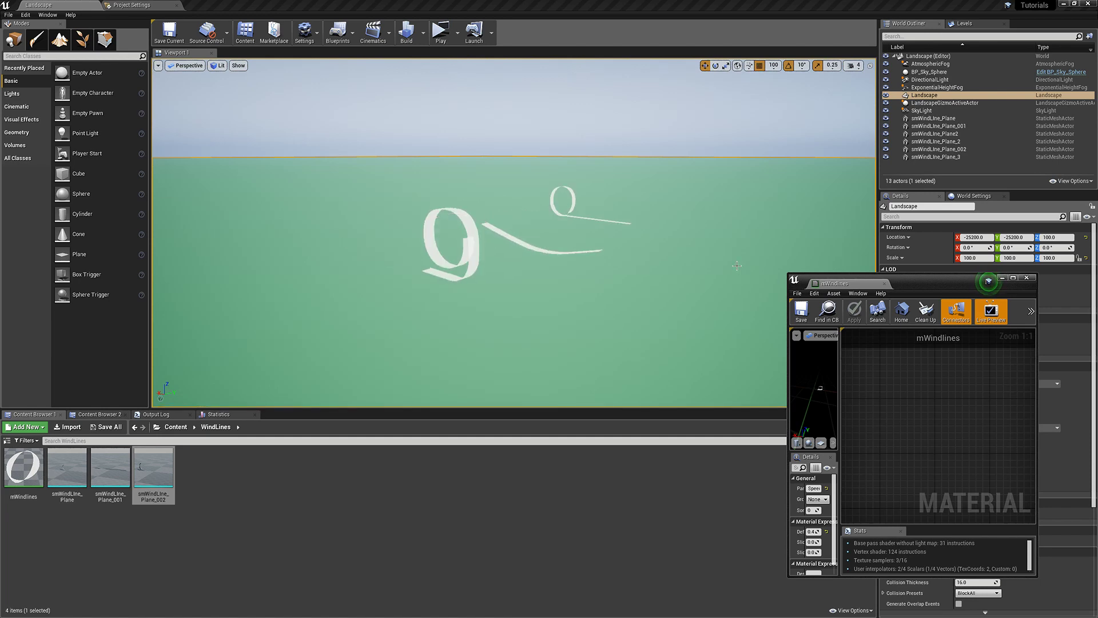
pyautogui.press('super+Right')
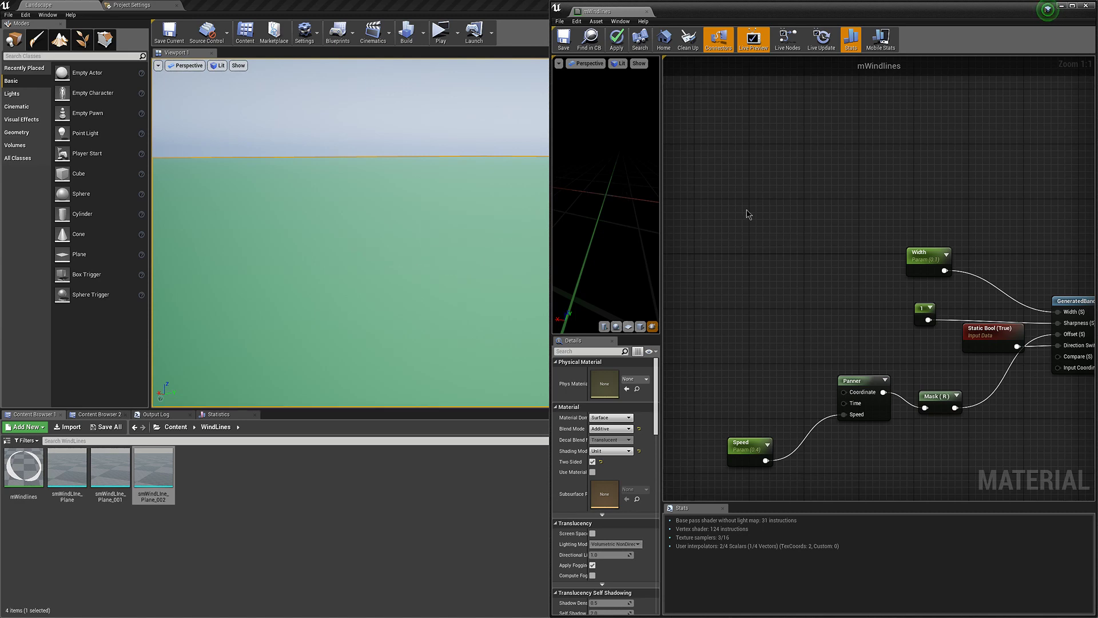
# Step: Add an ObjectPositionWS node feeding a ComponentMask limited to the R channel
pyautogui.rightClick(748, 214)
pyautogui.write('object')
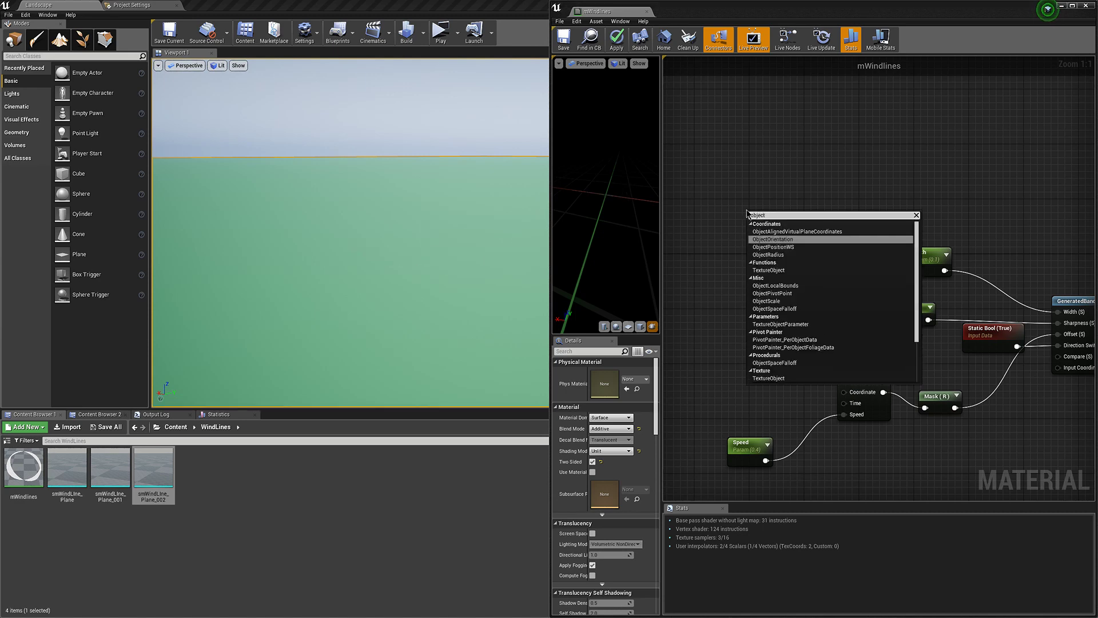
pyautogui.press('Down')
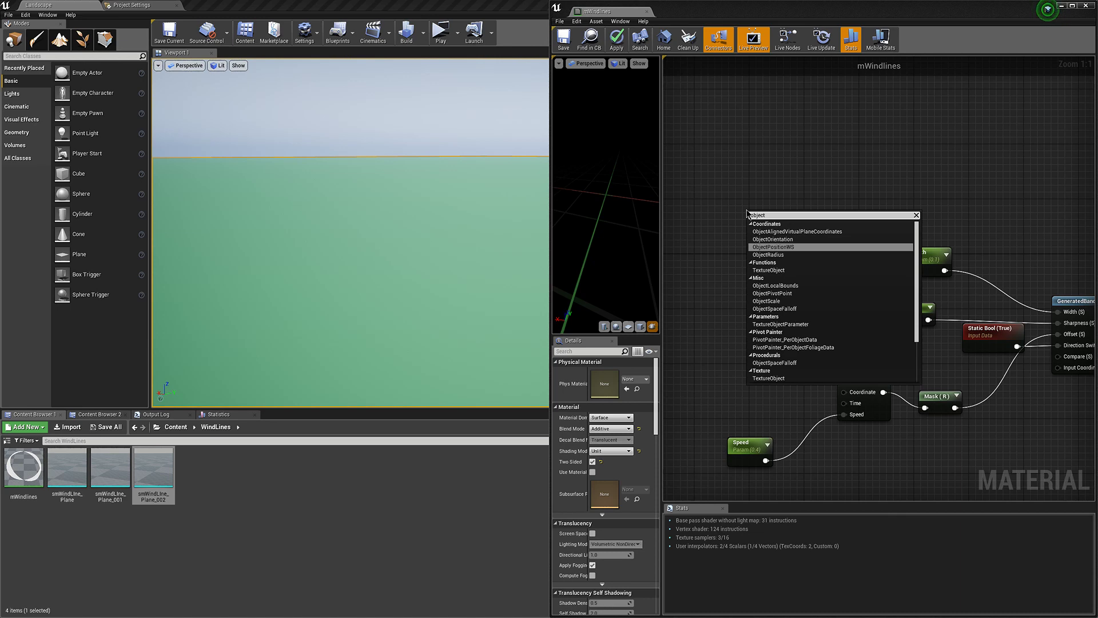
pyautogui.press('Return')
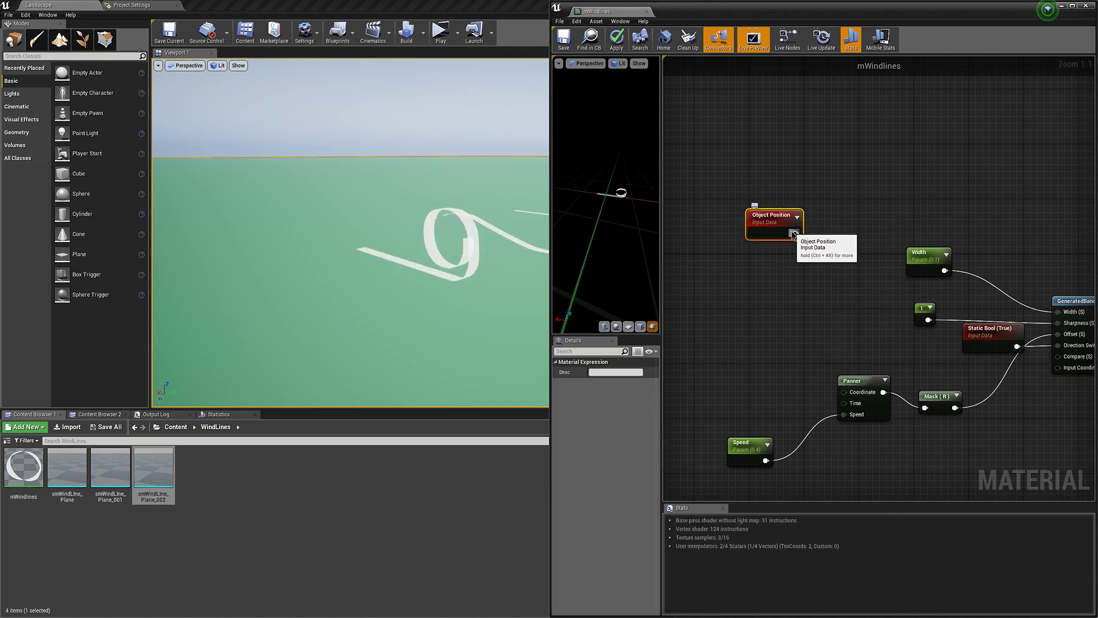
pyautogui.moveTo(795, 232); pyautogui.dragTo(851, 215)
pyautogui.write('mask')
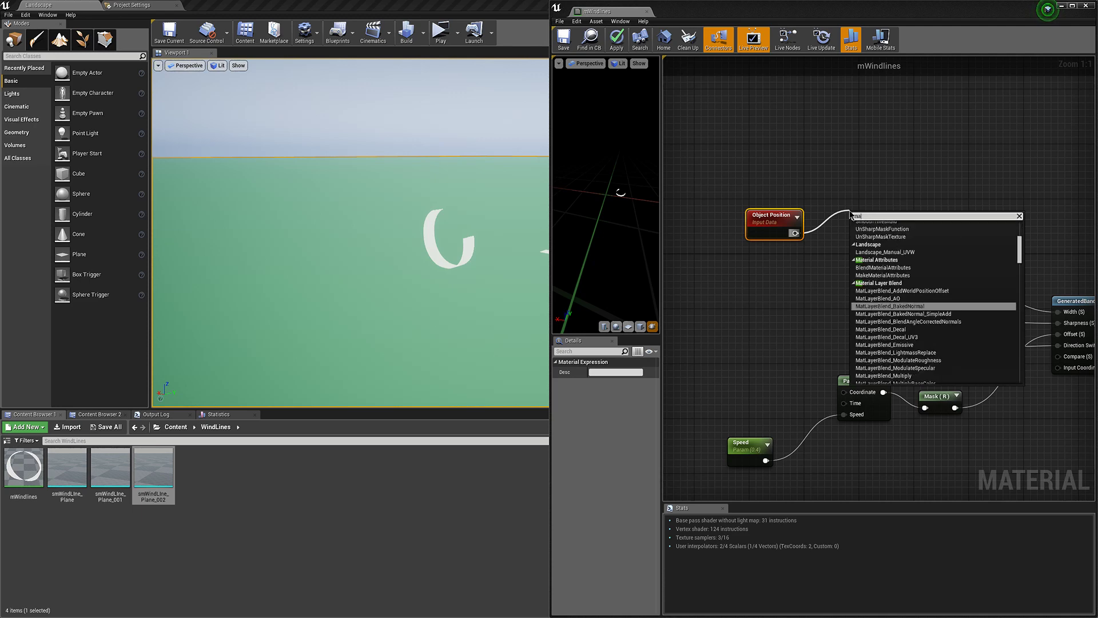
pyautogui.press('Return')
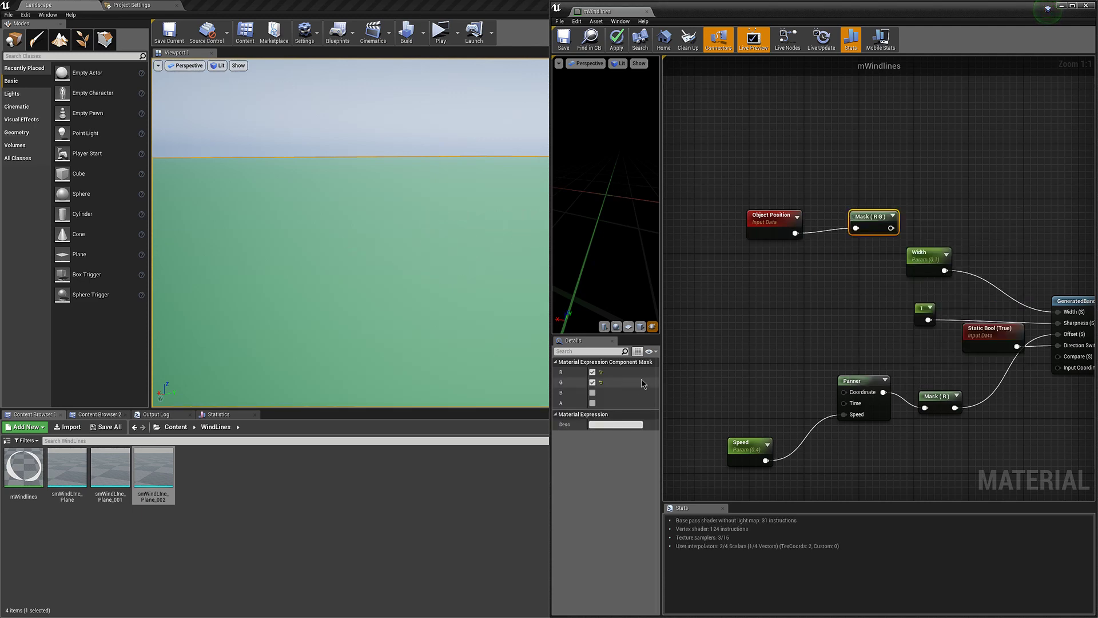
pyautogui.click(592, 382)
# Step: Sum both R masks with an Add node into Offset and save the material
pyautogui.moveTo(871, 229); pyautogui.dragTo(1022, 403)
pyautogui.write('d')
pyautogui.press('BackSpace')
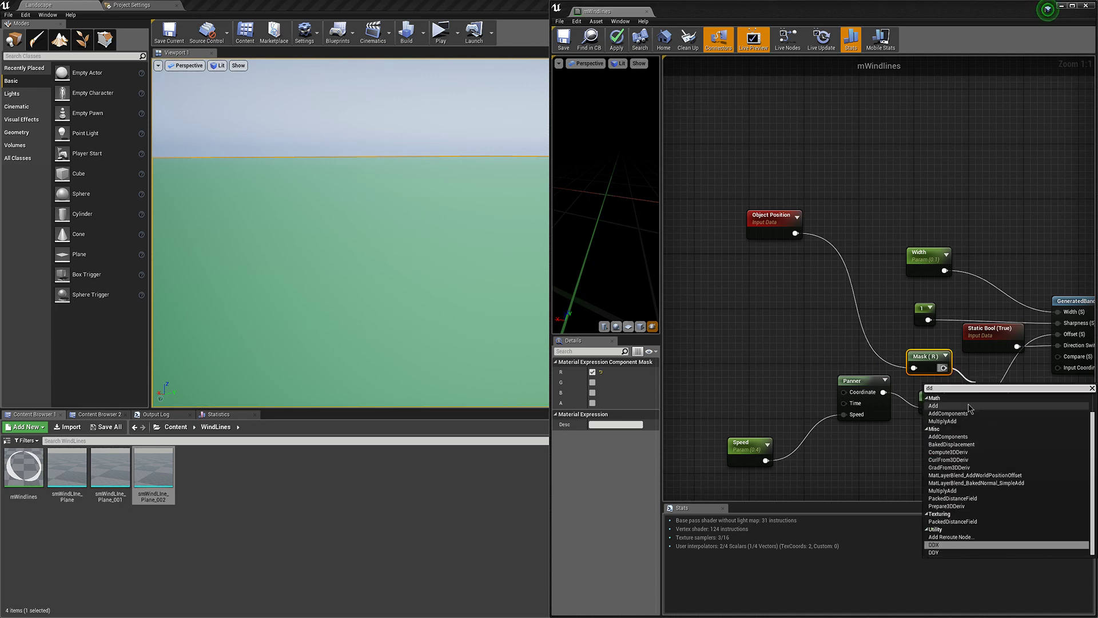
pyautogui.press('Escape')
pyautogui.click(979, 390)
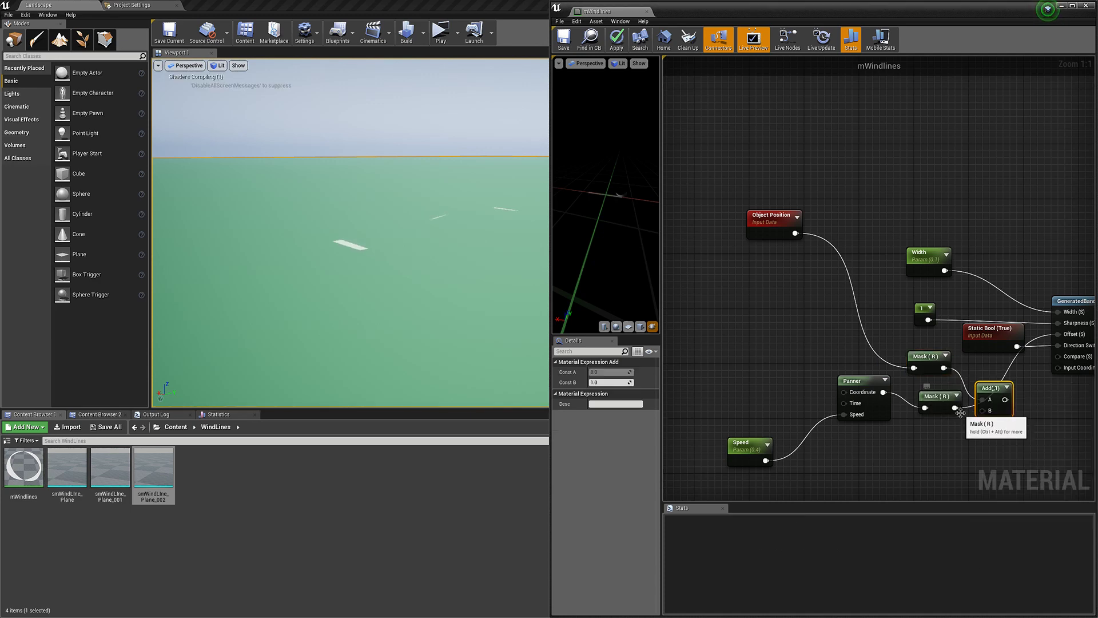
pyautogui.moveTo(955, 408); pyautogui.dragTo(1059, 334)
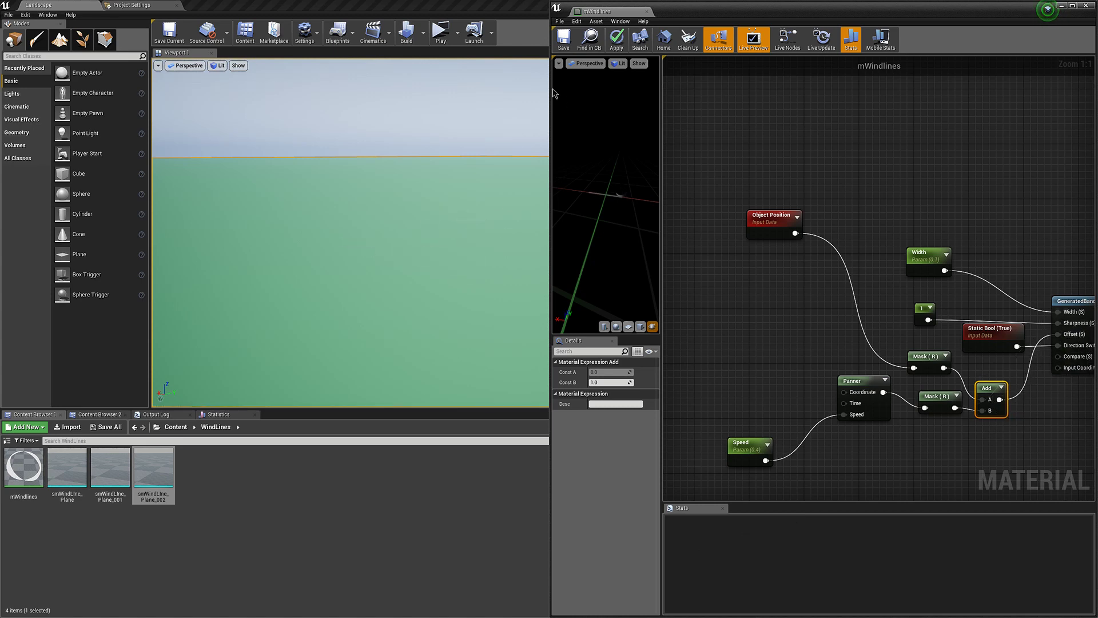
pyautogui.click(563, 39)
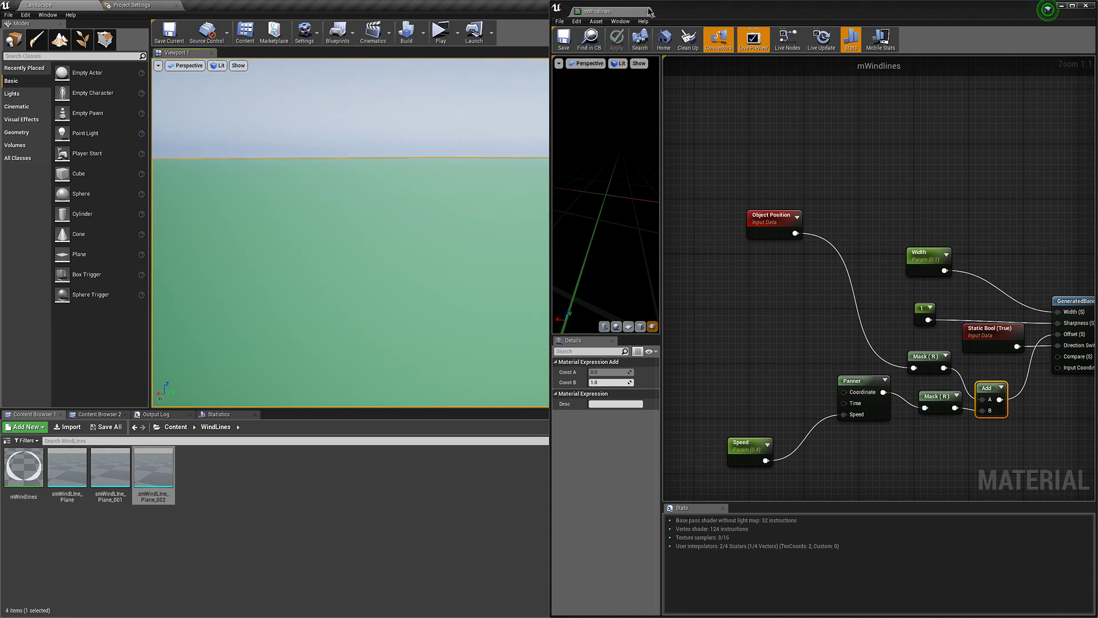
pyautogui.moveTo(649, 11); pyautogui.dragTo(762, 281)
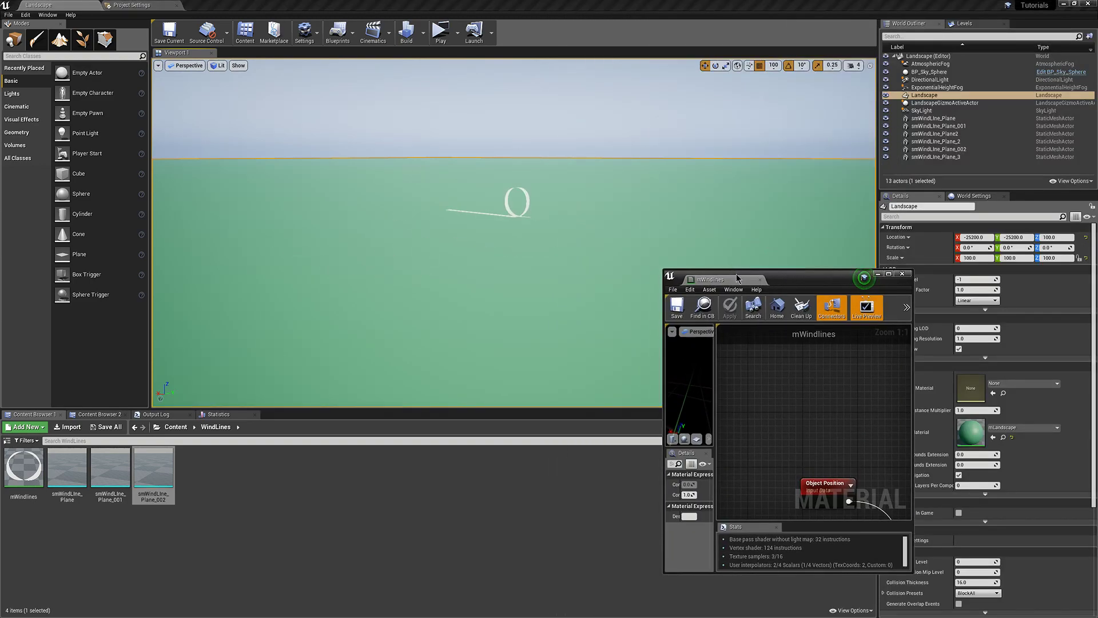
# Step: Close the floating mWindlines editor and tilt the level view down onto a wind-line ribbon
pyautogui.click(759, 279)
pyautogui.moveTo(443, 171); pyautogui.dragTo(442, 200, button='right')
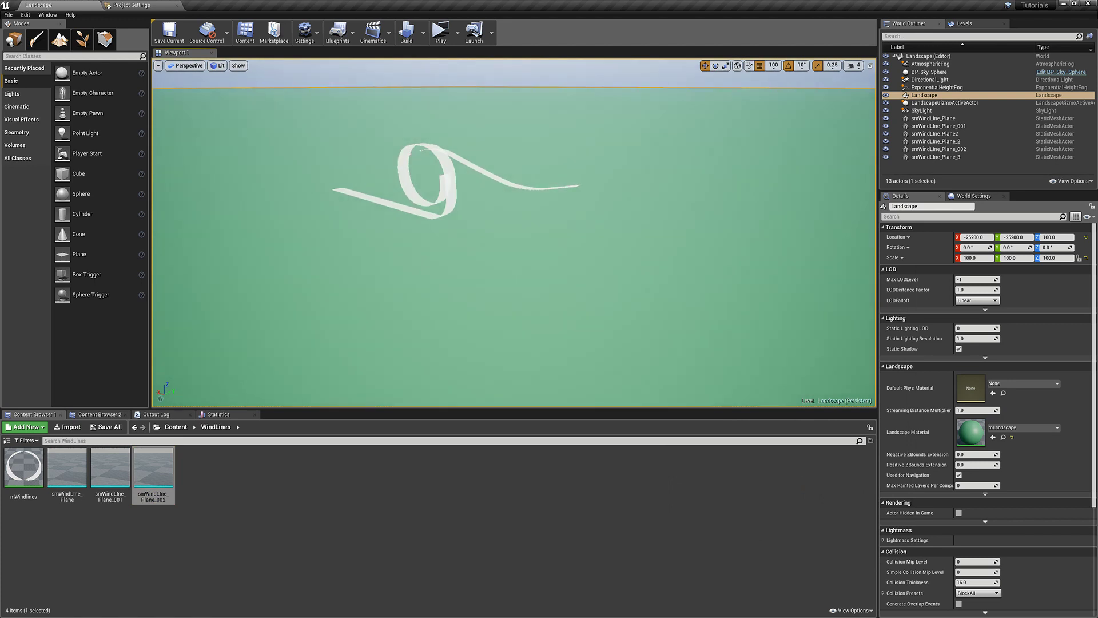